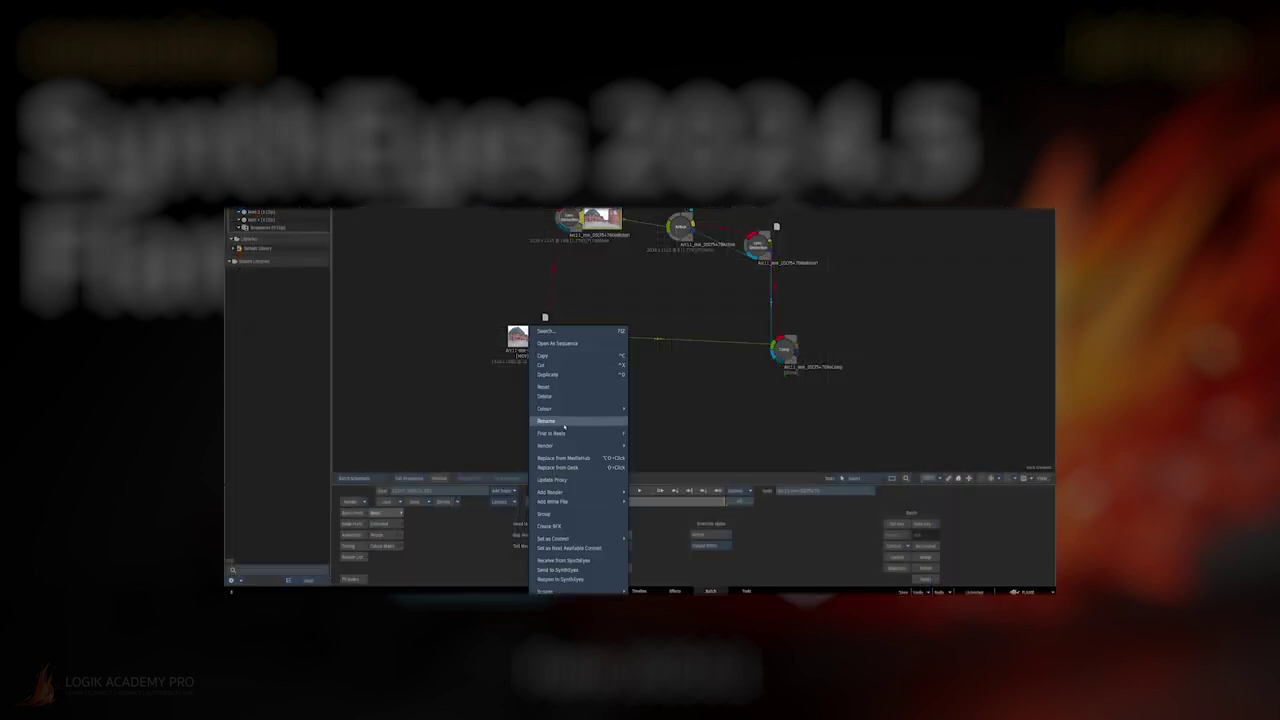
click(572, 563)
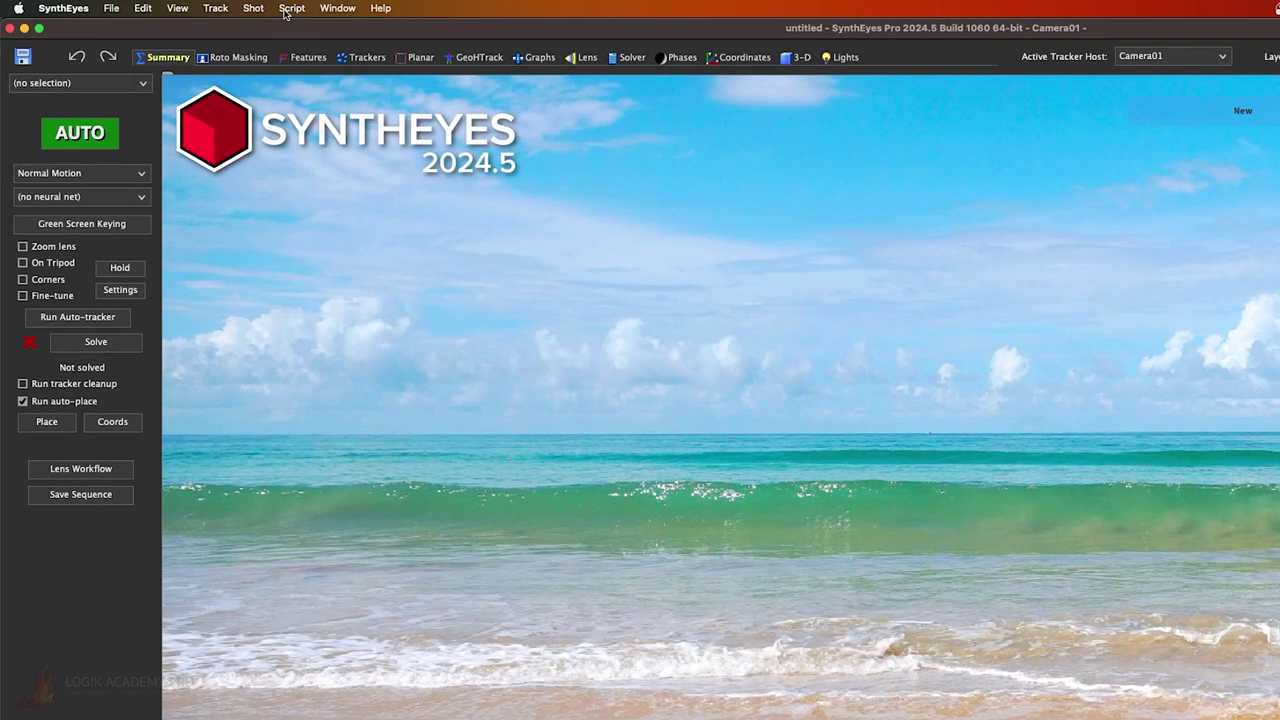
Step: Run the Integrate with Flame script and set the configuration's project folder to /Library/SAN
click(199, 5)
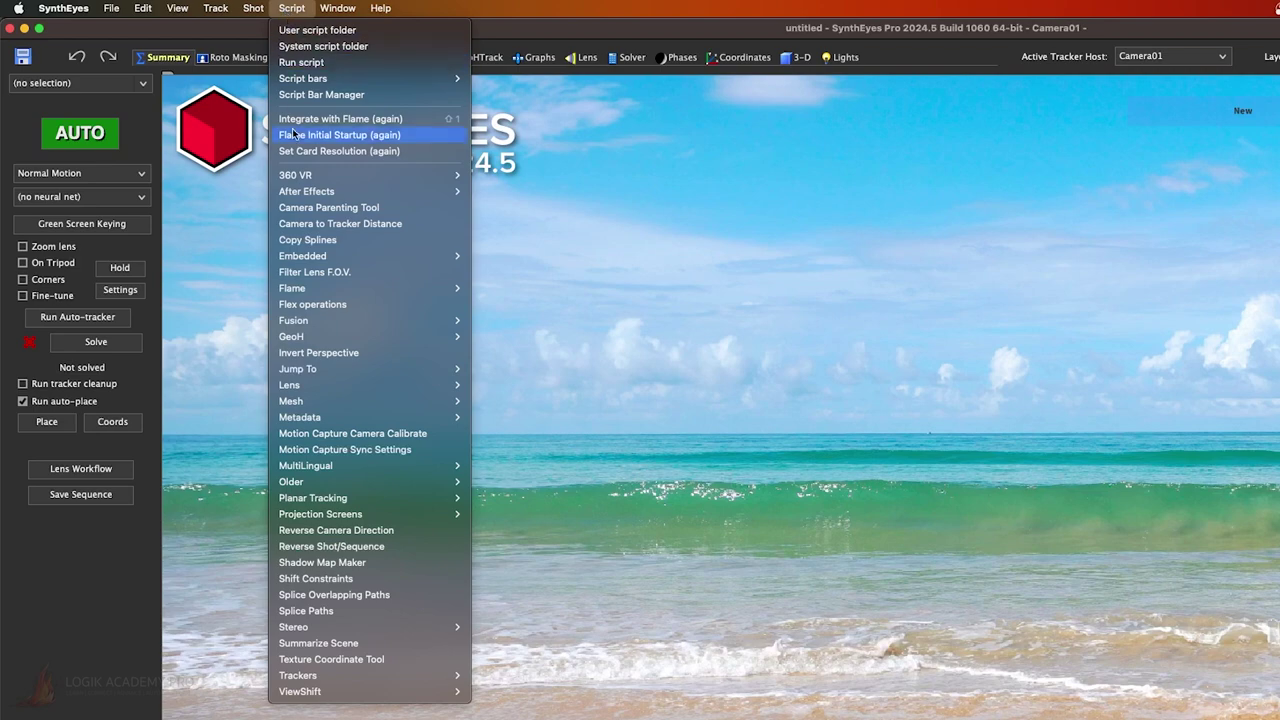
mouse_move(303, 287)
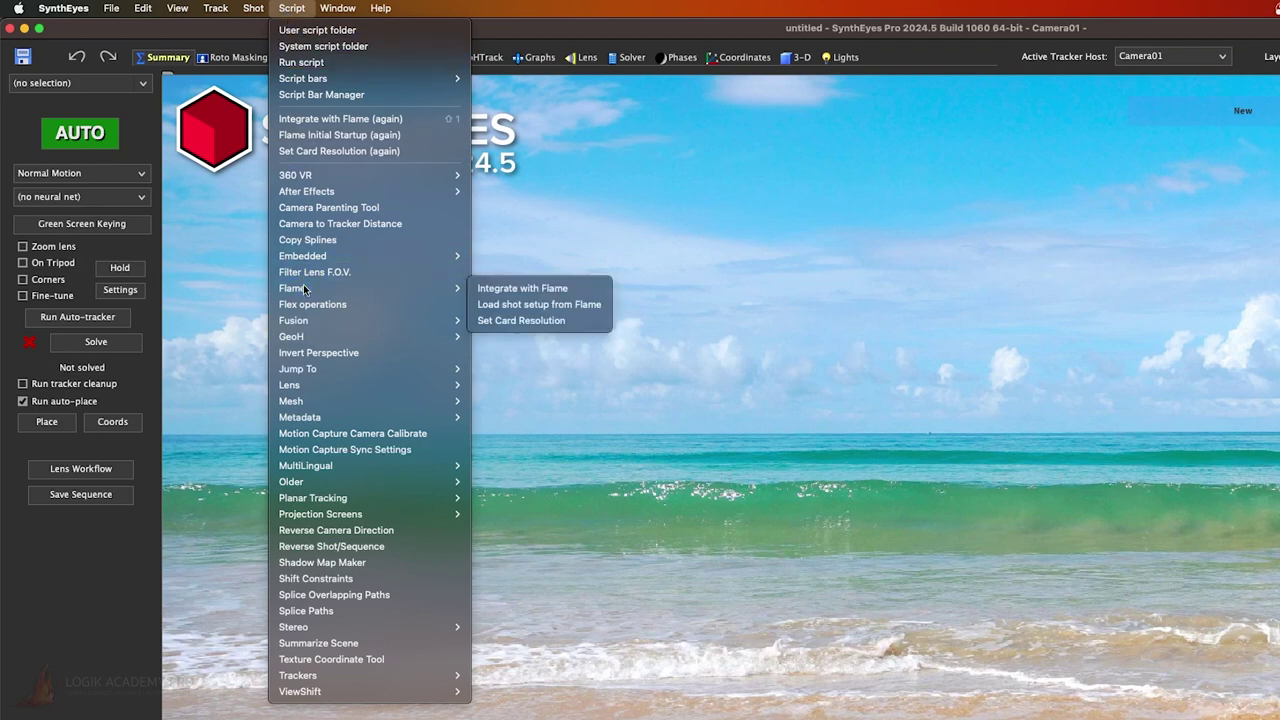
click(493, 290)
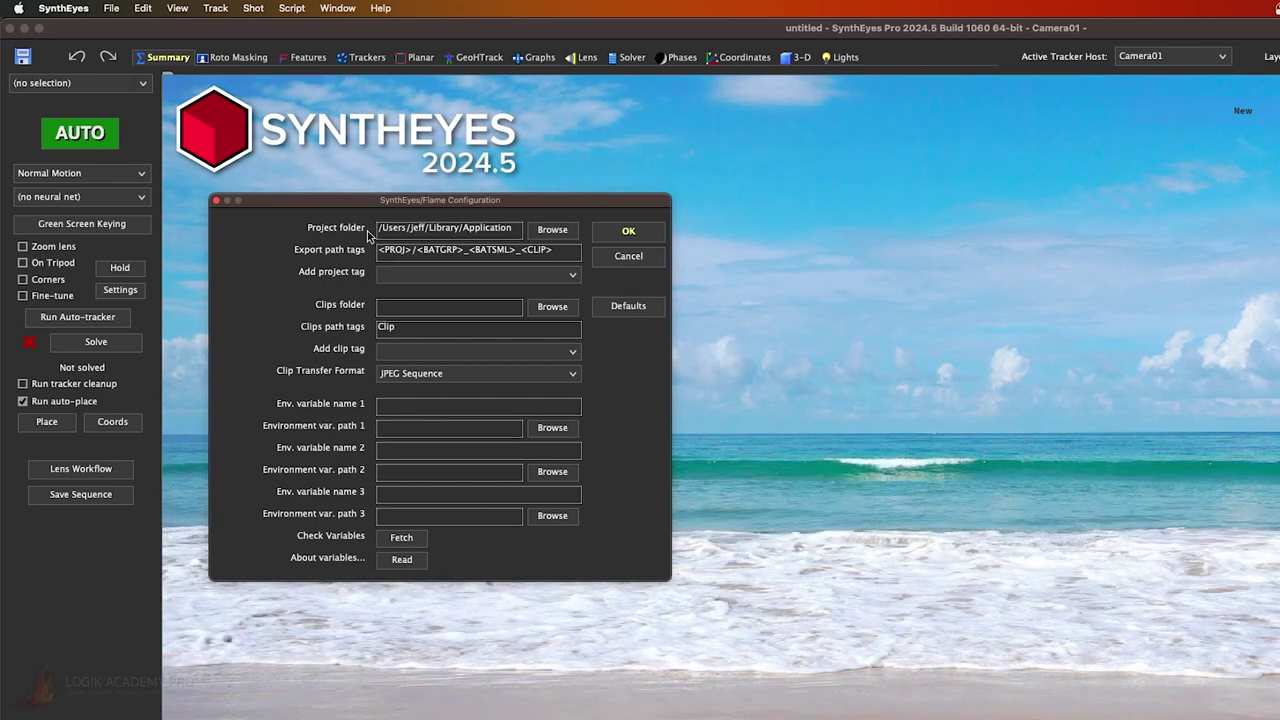
click(552, 230)
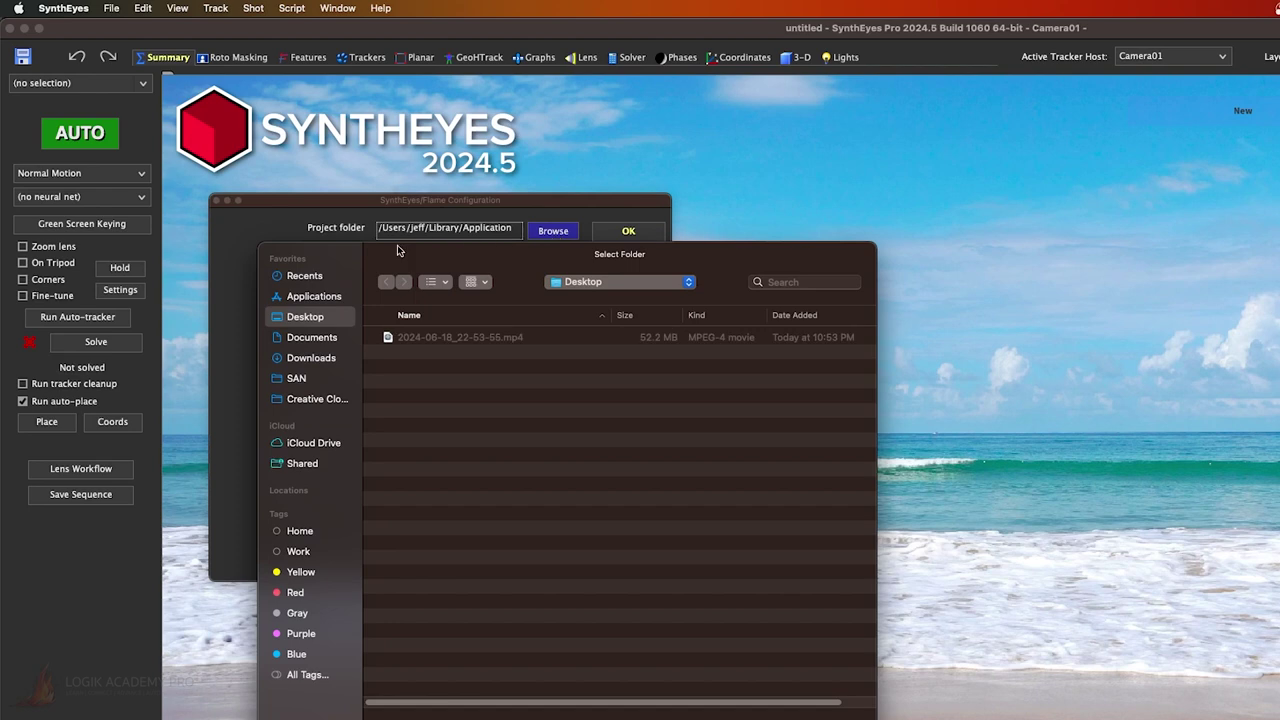
click(297, 380)
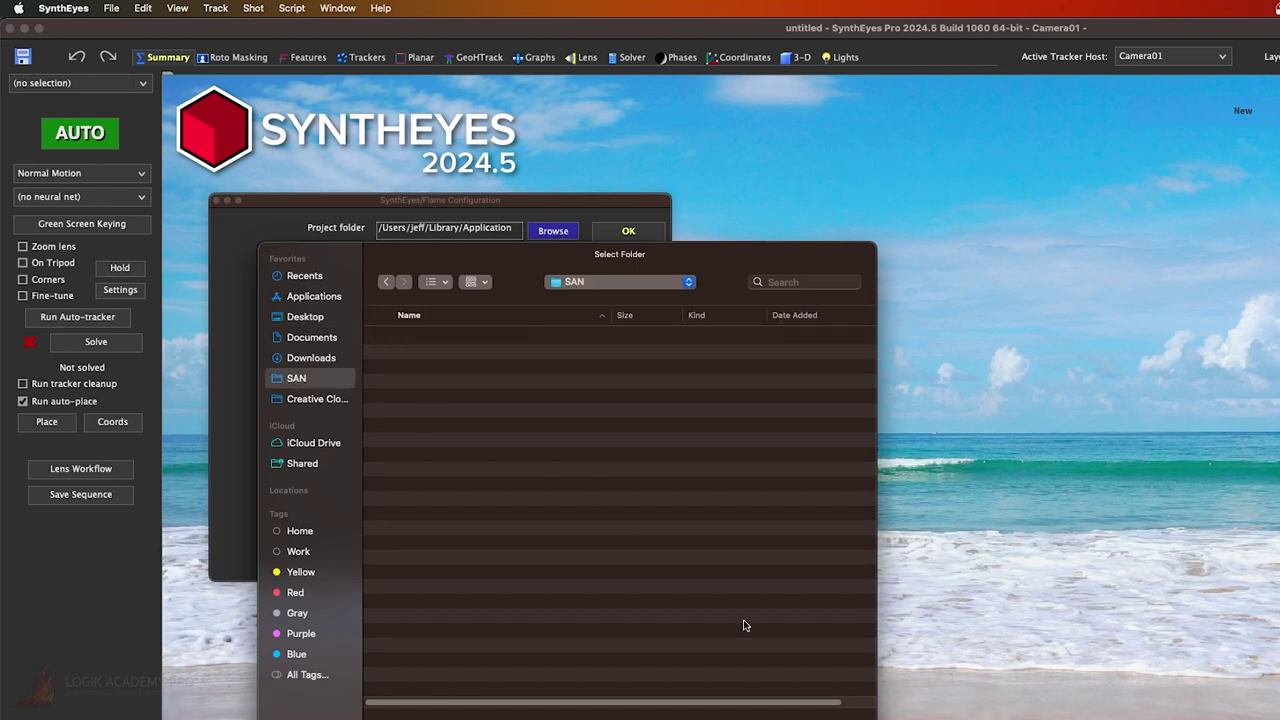
click(820, 712)
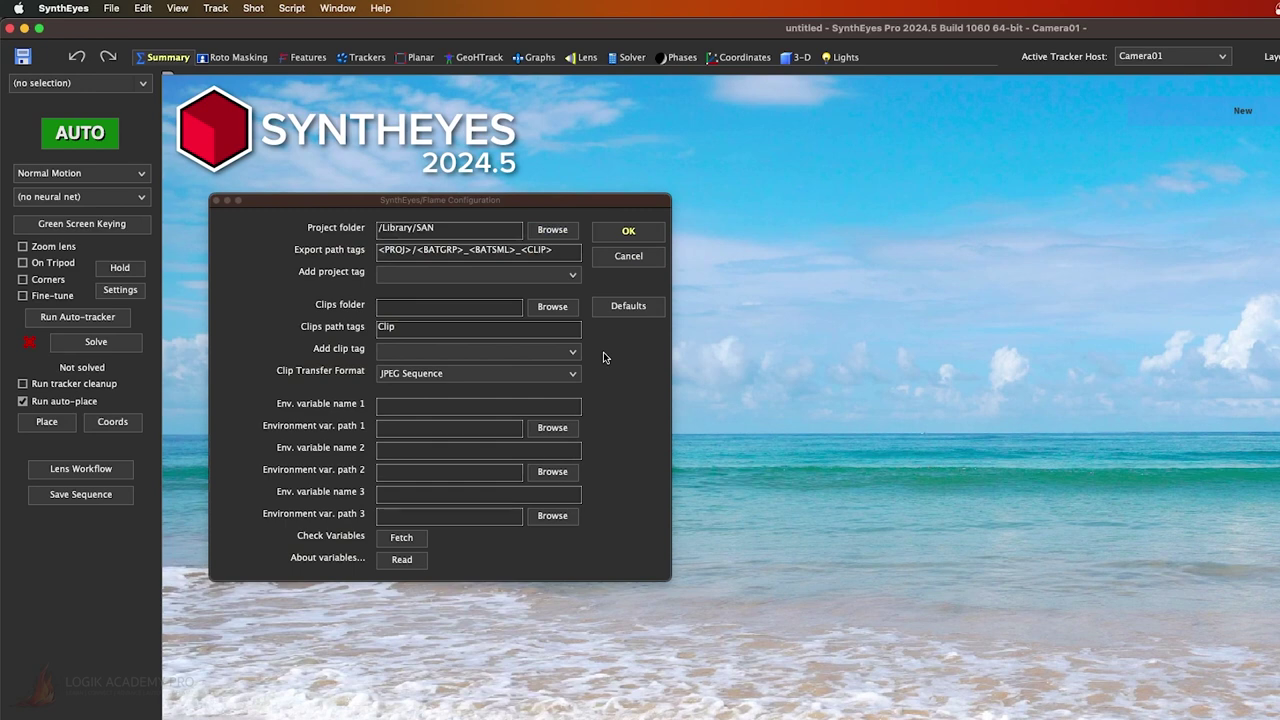
Step: Change the export path tags to <PROJ>/Publish/<BATGRP>/SynthEyes/, inserting the batch group name as a project tag
click(573, 276)
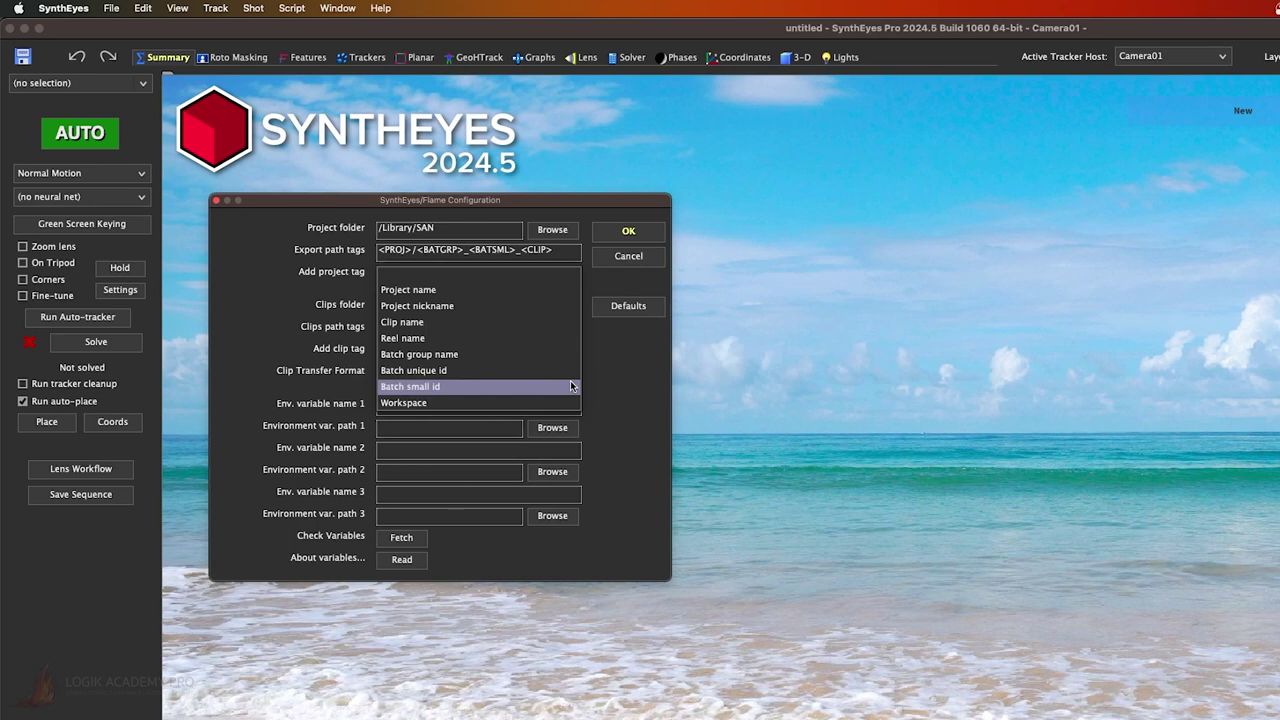
click(588, 249)
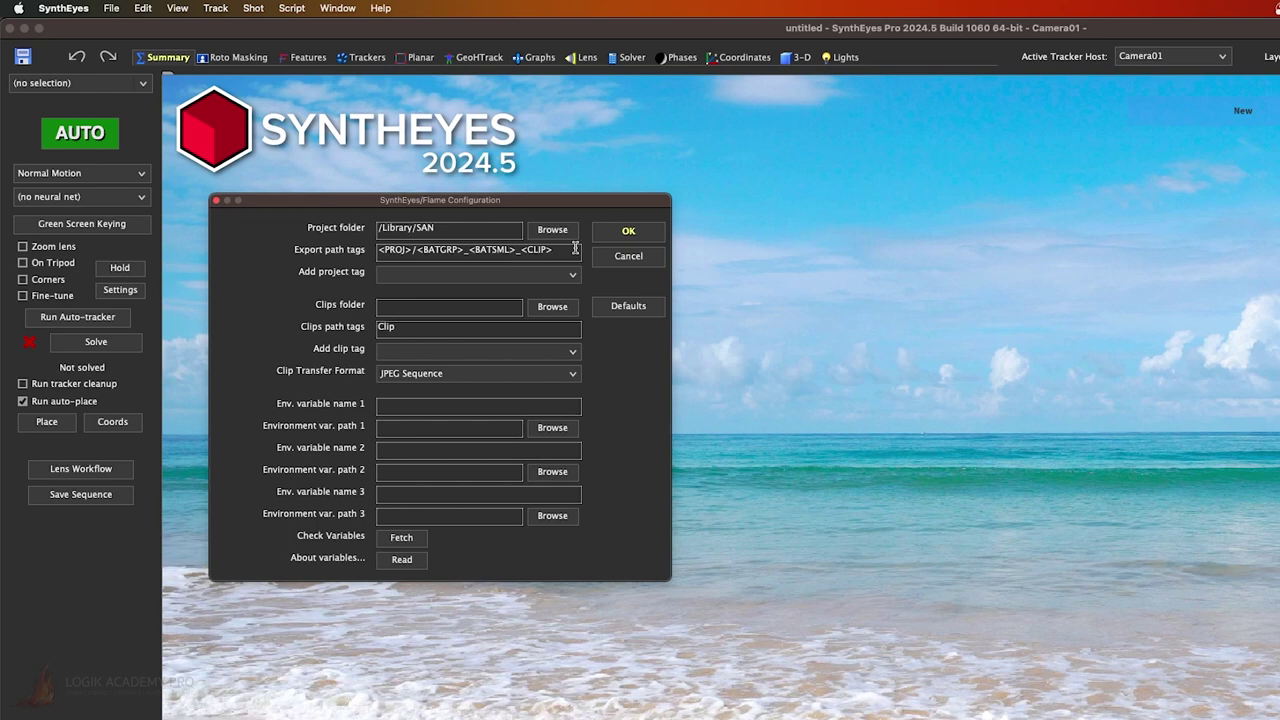
click(575, 248)
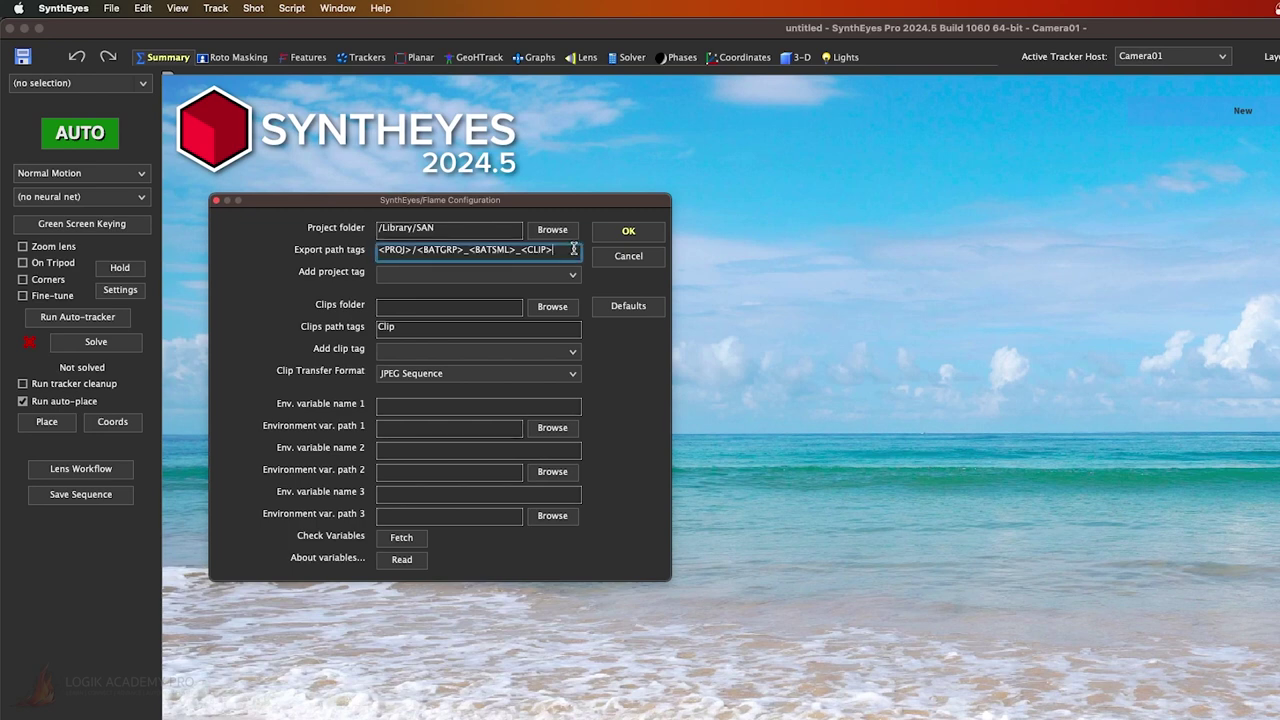
drag(575, 248, 418, 250)
key(BackSpace)
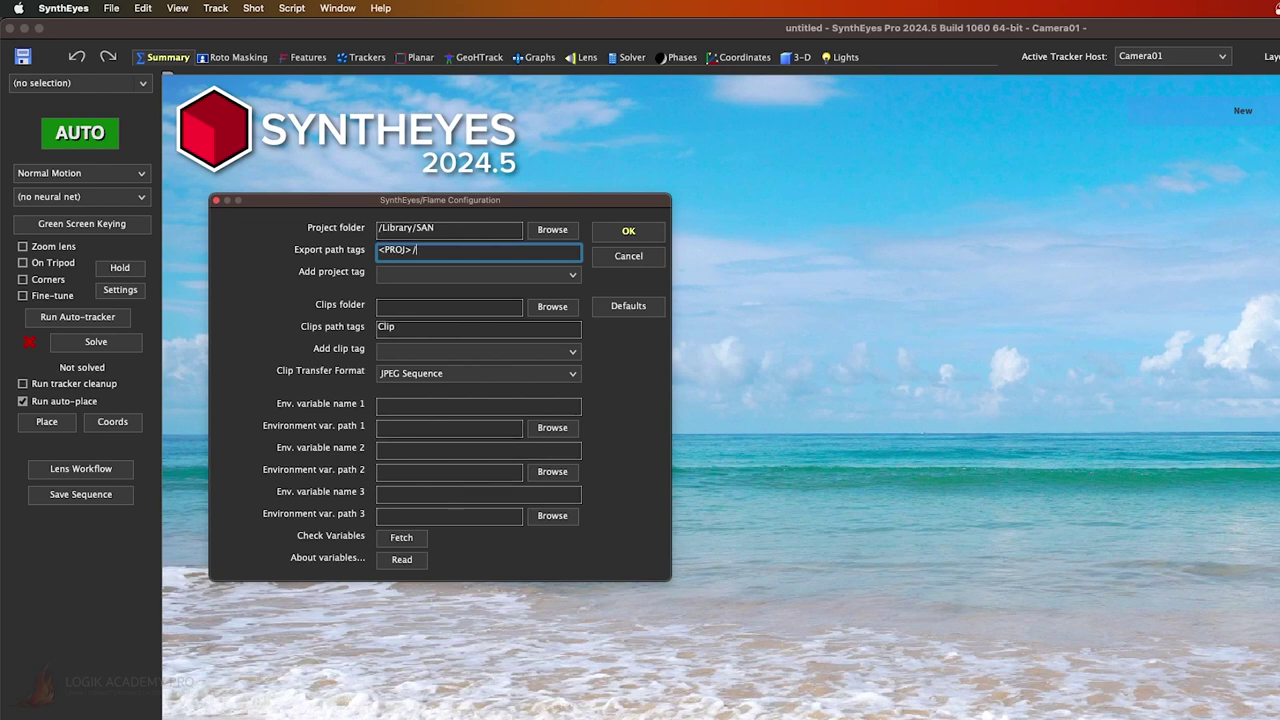
text(Publish/)
click(573, 274)
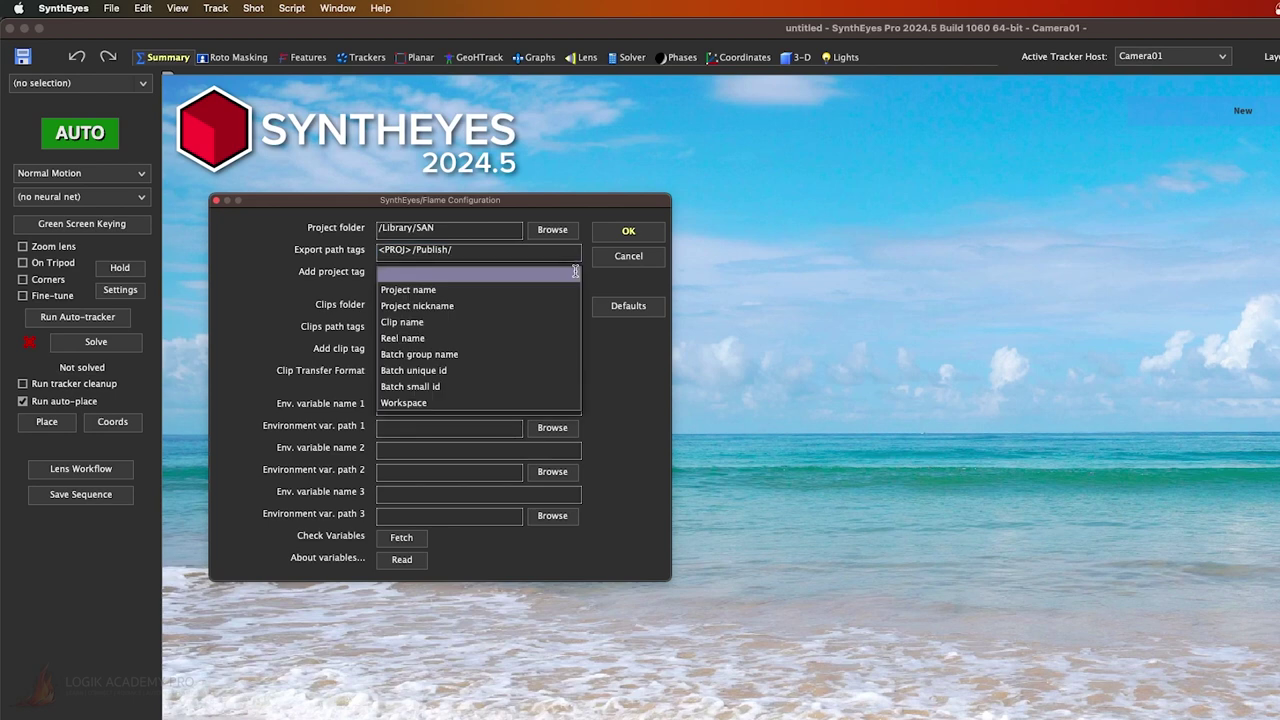
click(528, 352)
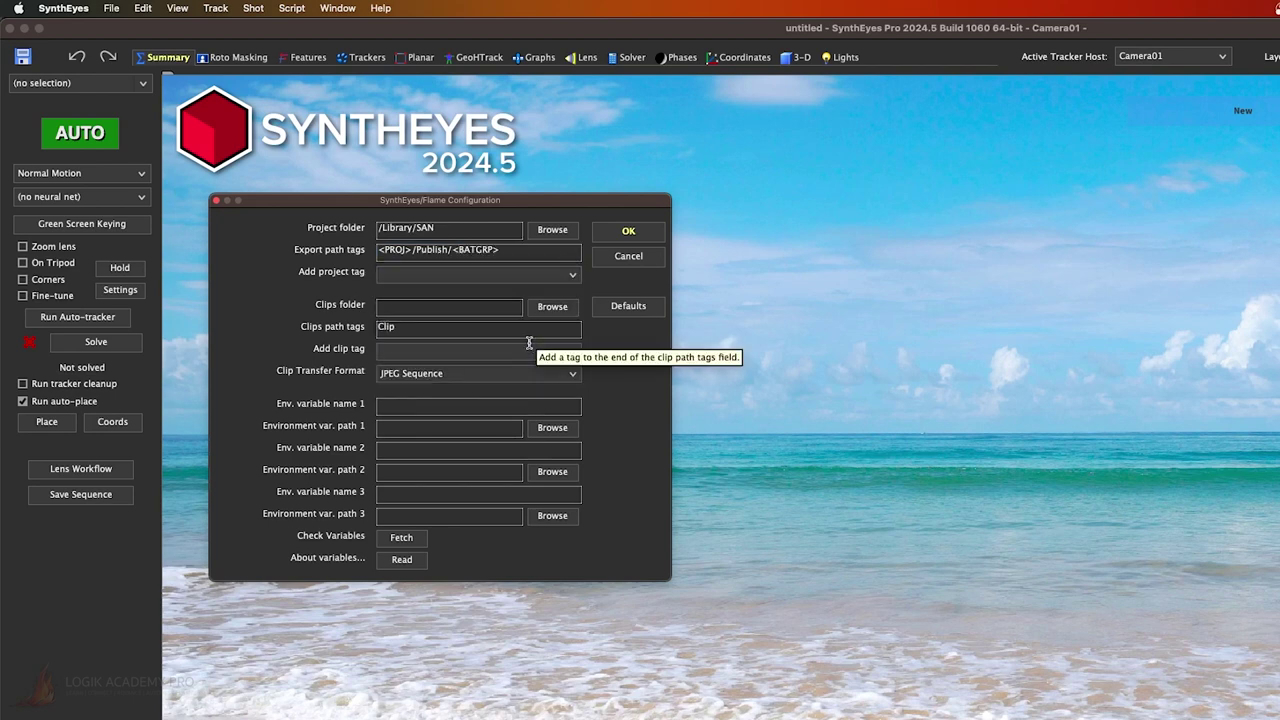
click(510, 249)
text(/SynthEyes/)
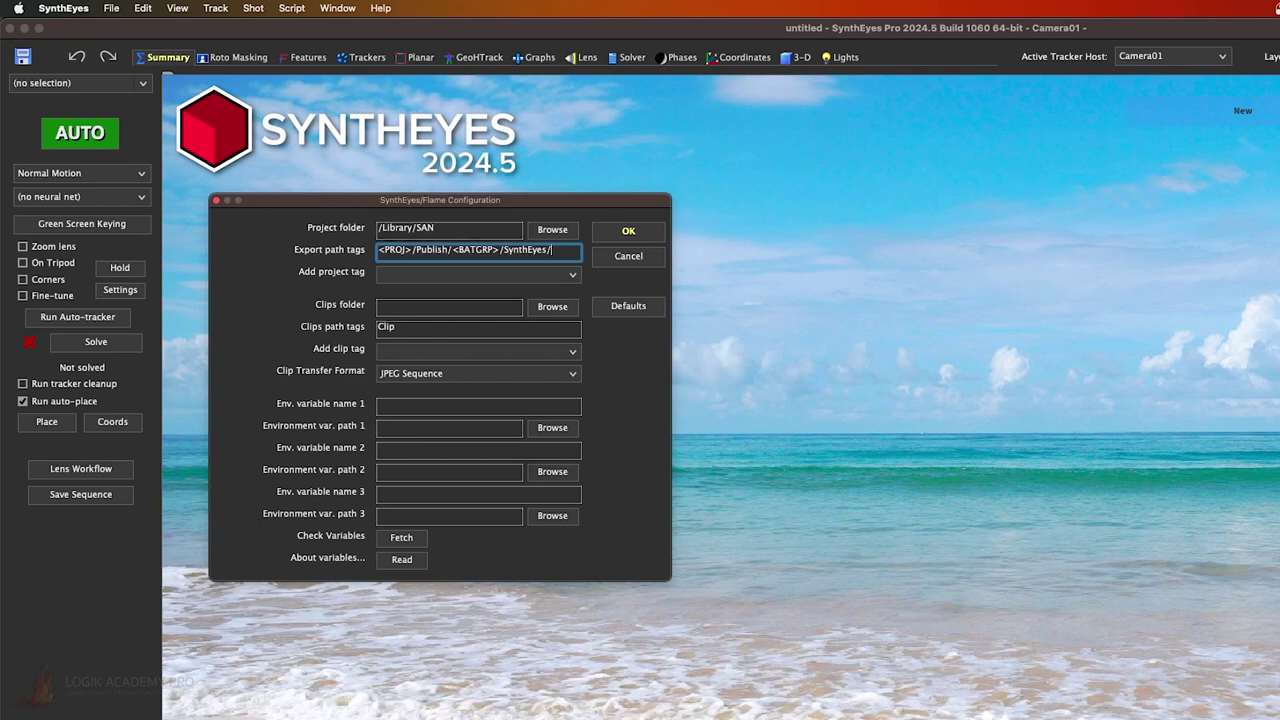
Step: Append the batch group name, clip name and batch small id tags to the export path as <BATGRP>_<CLIP>_<BATSML>
click(577, 273)
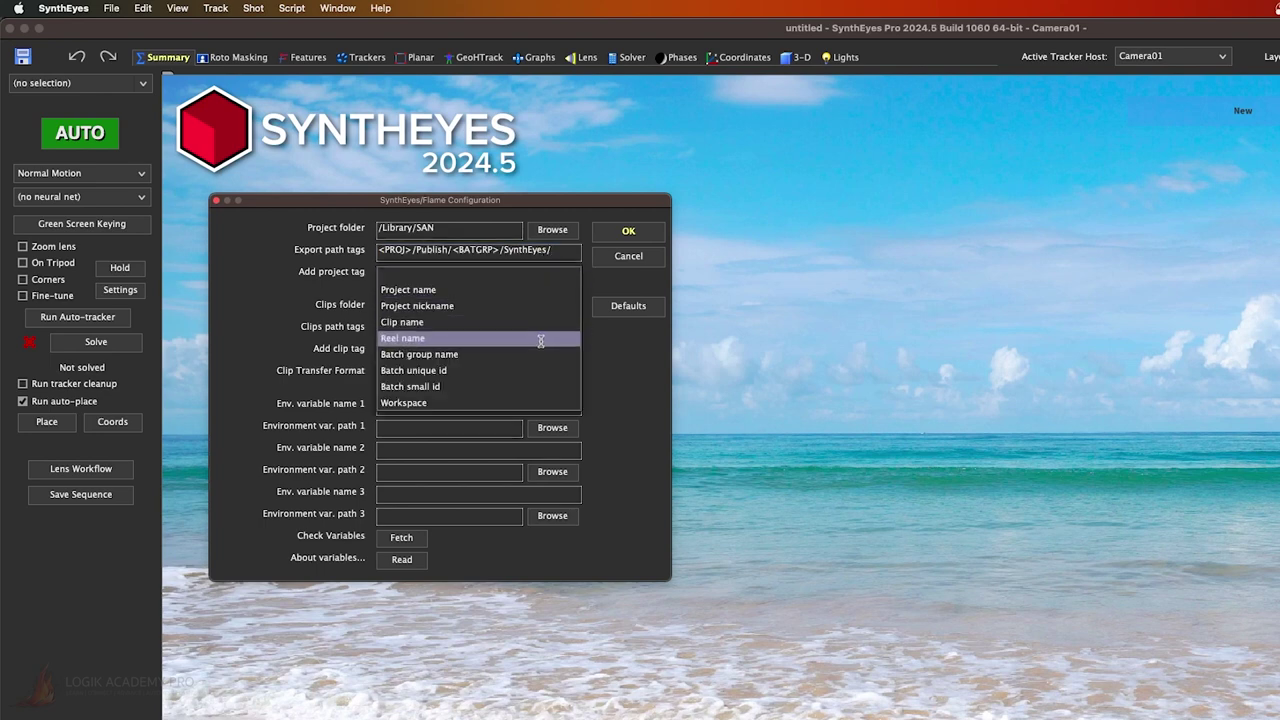
click(470, 354)
click(554, 254)
text(_)
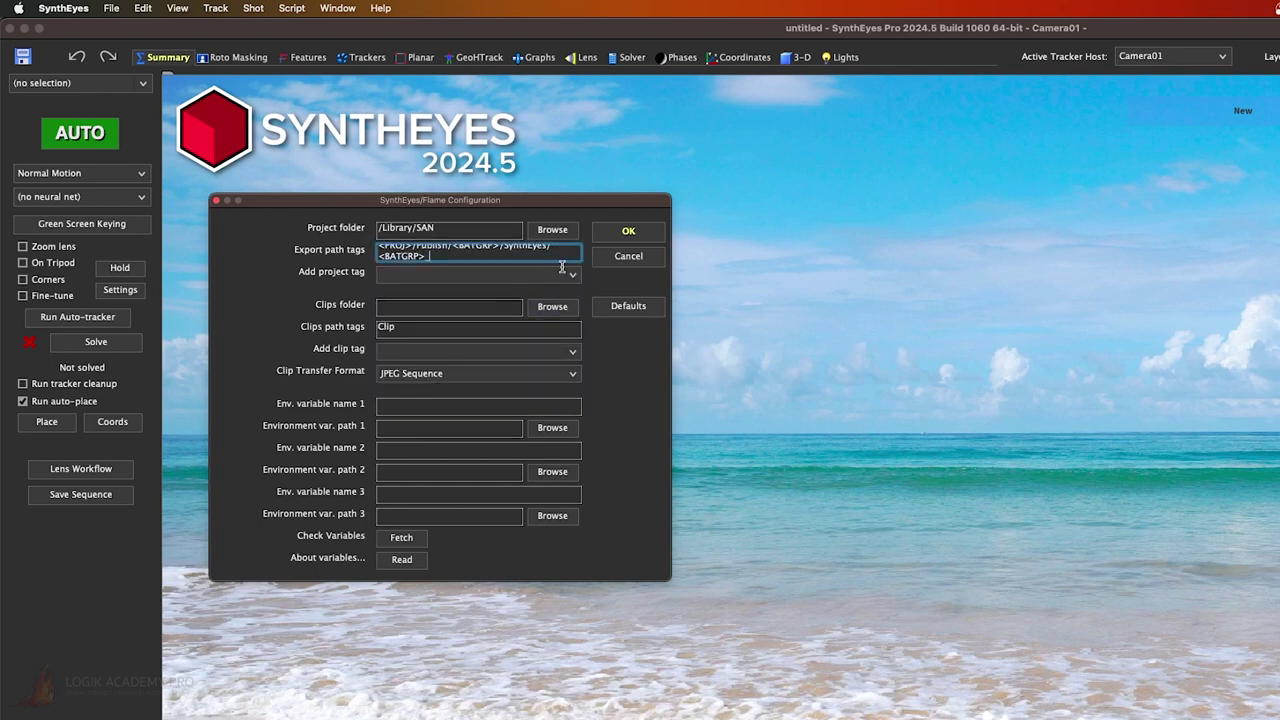
click(571, 273)
click(470, 323)
click(562, 255)
click(571, 273)
click(543, 380)
click(564, 256)
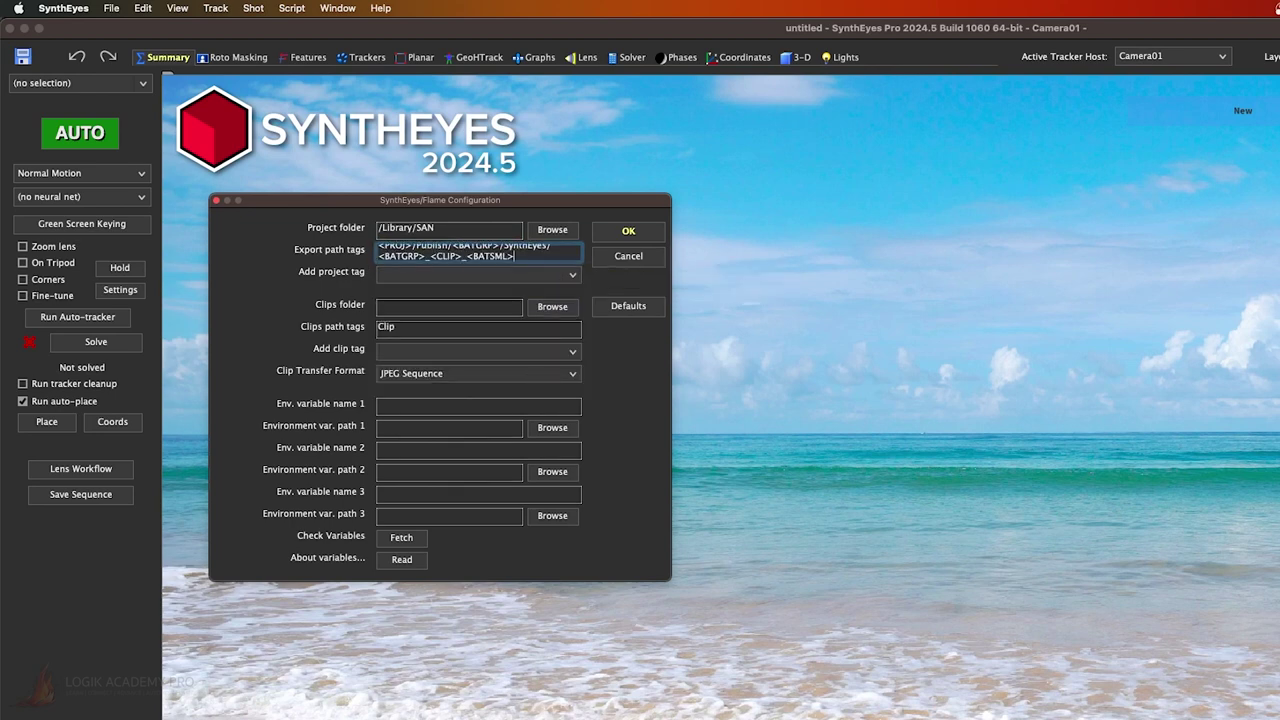
click(534, 290)
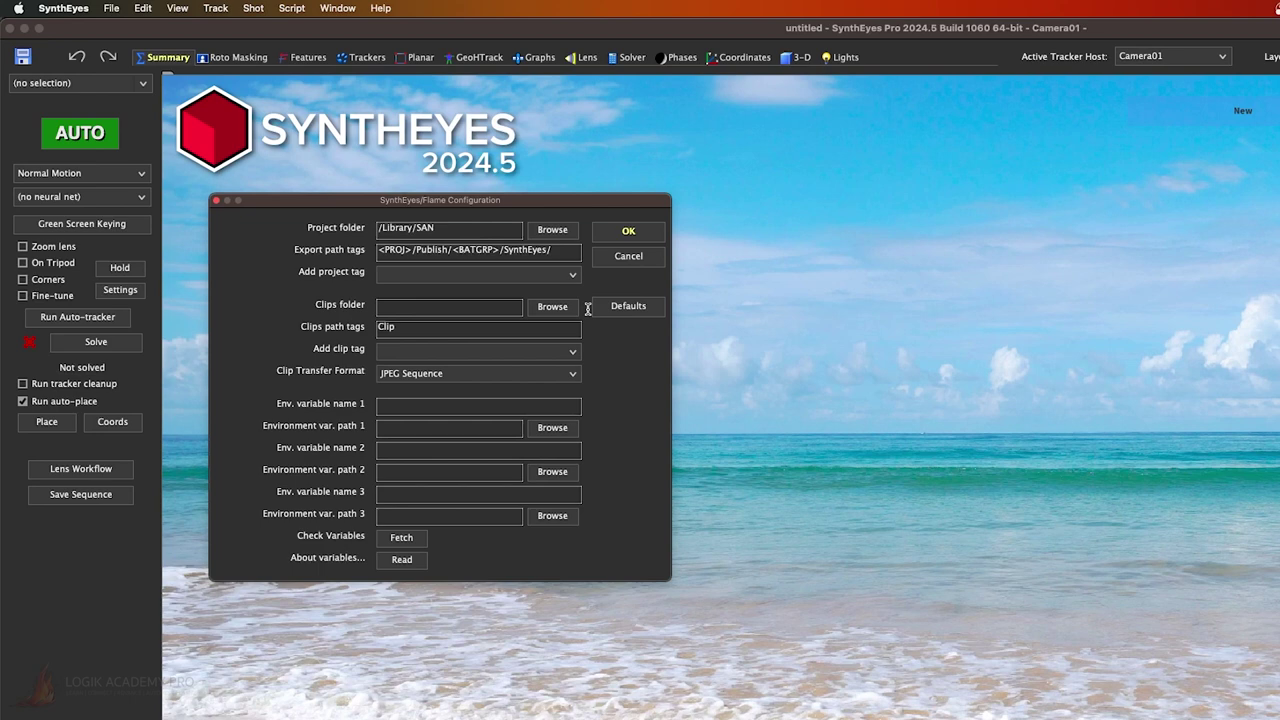
Step: Set the clips folder to /Library/SAN and replace the clips path tags with a copy of the export path tags
click(566, 307)
key(Escape)
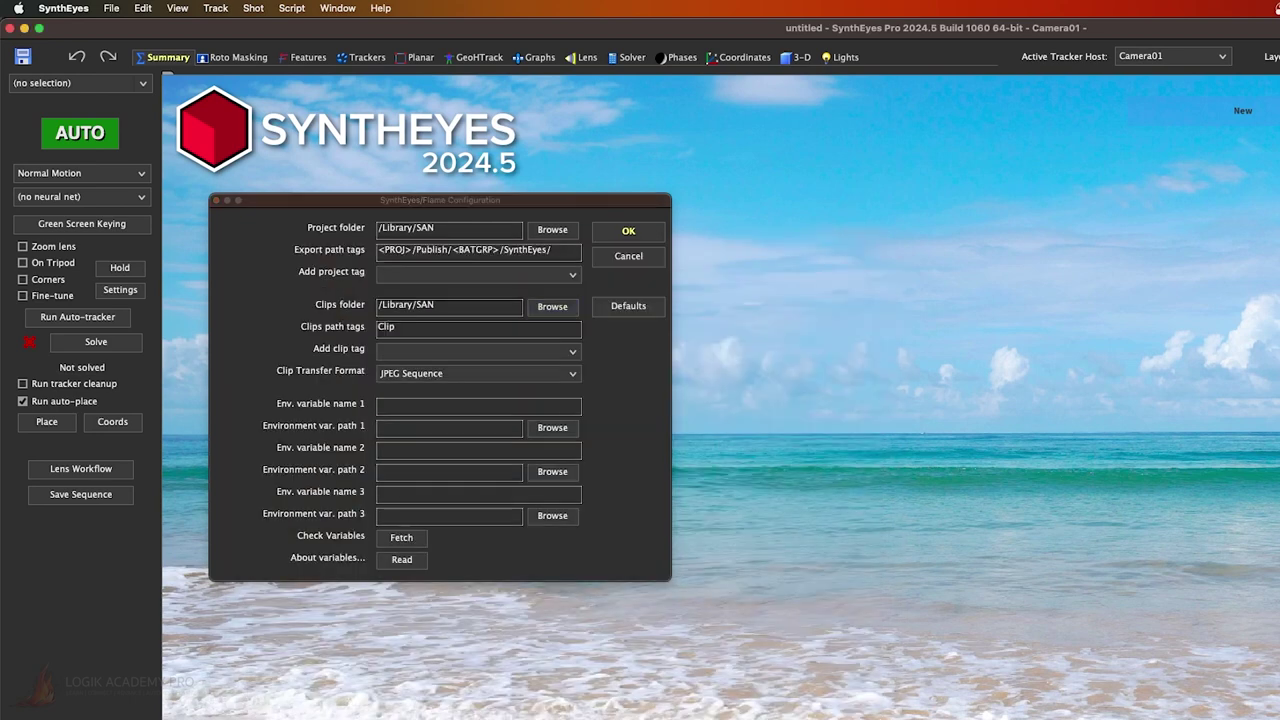
click(477, 256)
triple_click(477, 256)
key(super+c)
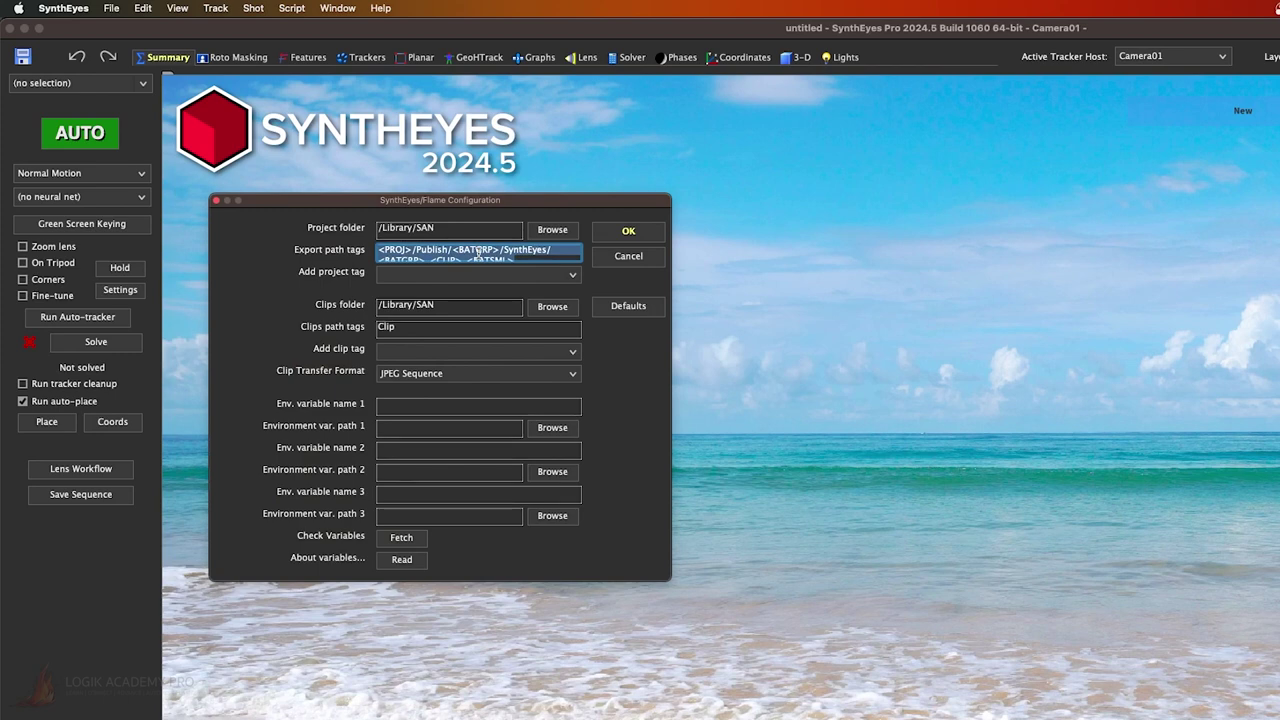
triple_click(460, 328)
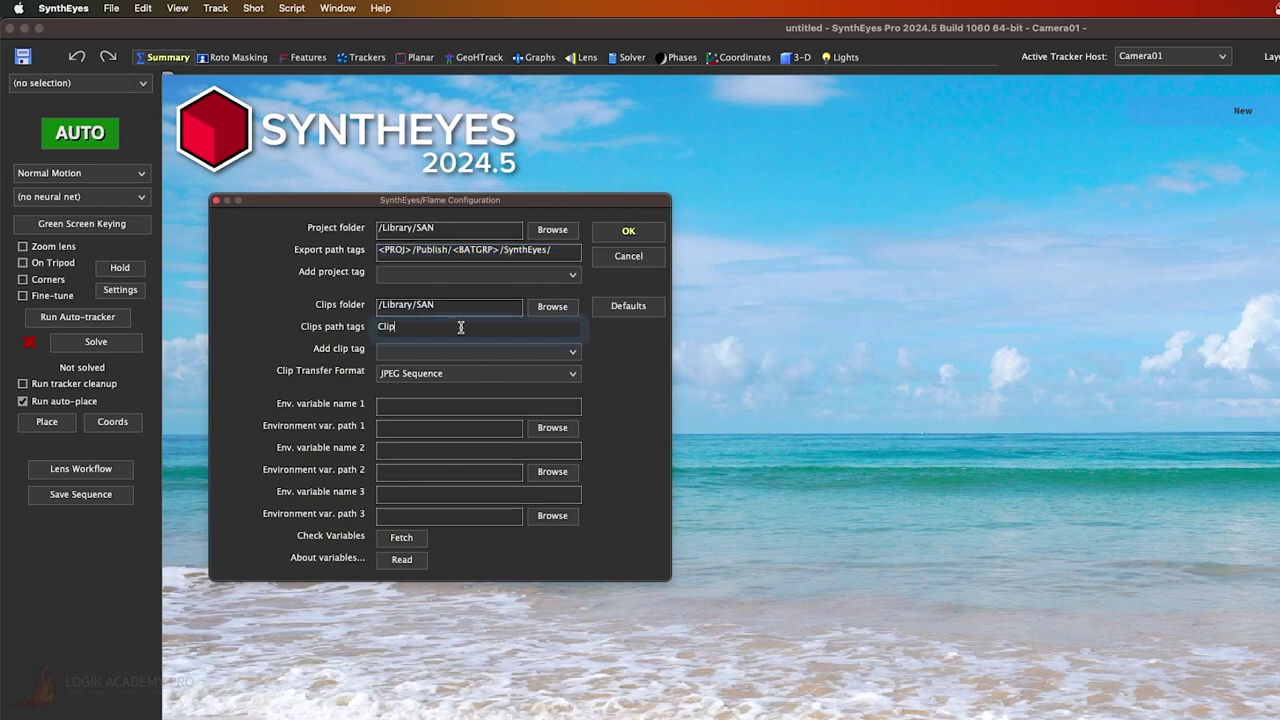
key(super+v)
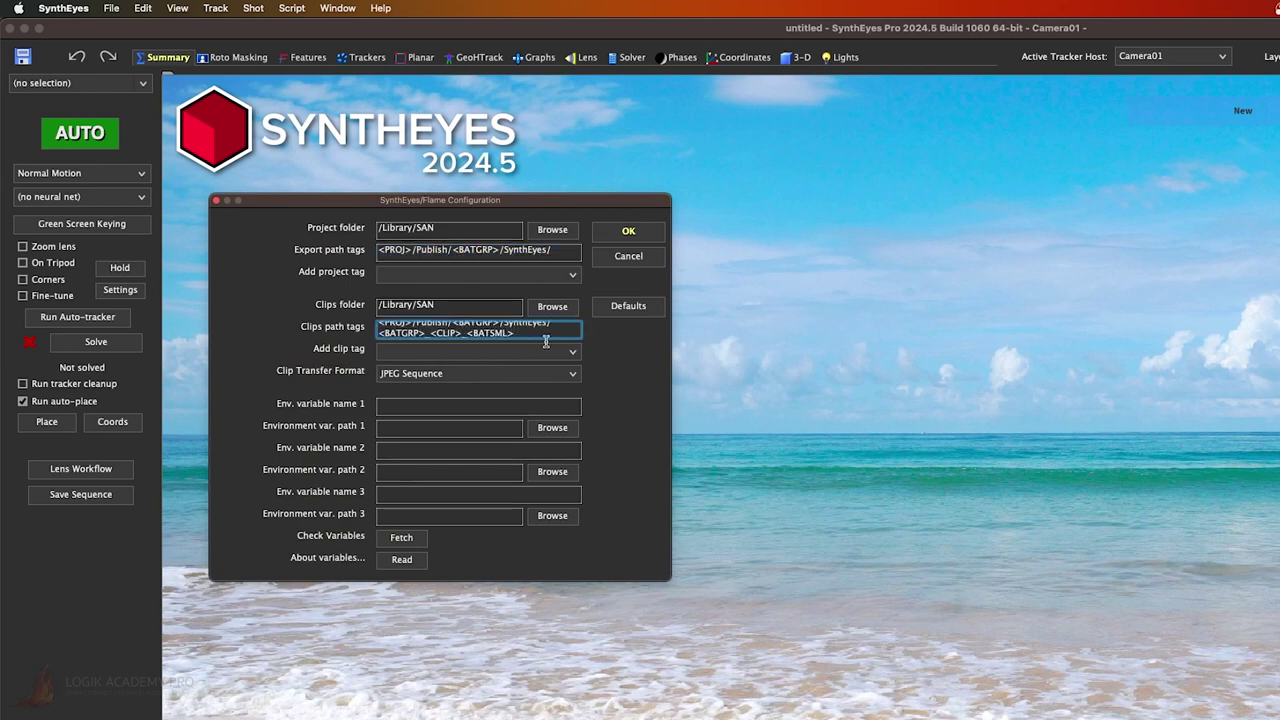
Step: Append the batch group name and clip name tags to the clips path tags
click(576, 357)
click(477, 424)
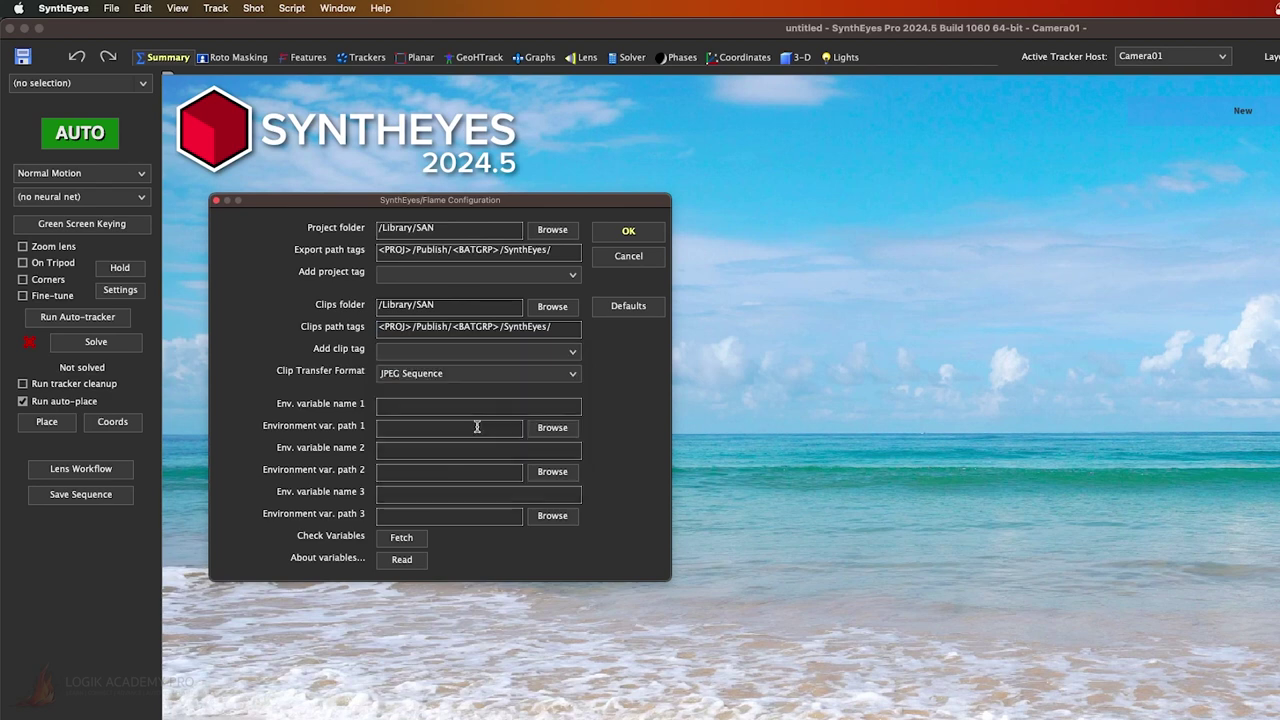
click(573, 351)
click(477, 390)
Step: Replace _<BATSML> after the first <CLIP> tag in the clips path with a slash
click(462, 330)
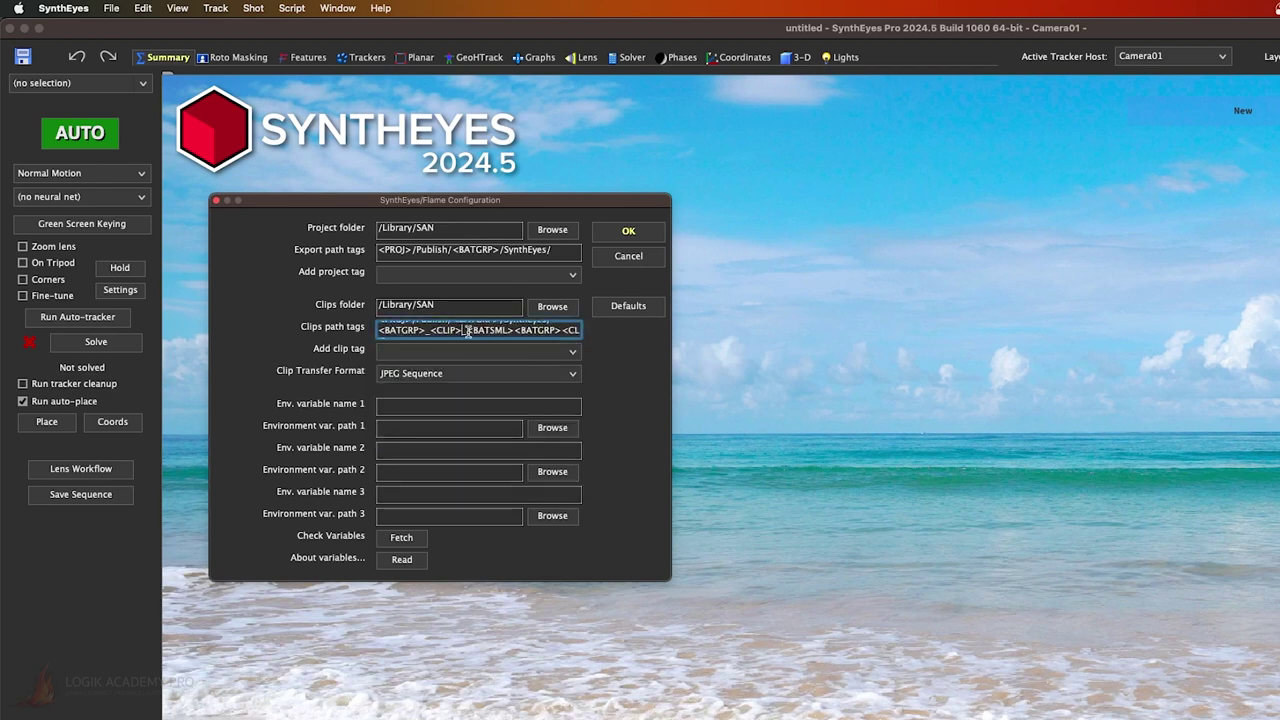
key(Delete)
key(Delete)
key(Delete)
key(Delete)
key(Delete)
key(Delete)
key(Delete)
key(Delete)
key(Delete)
text(/)
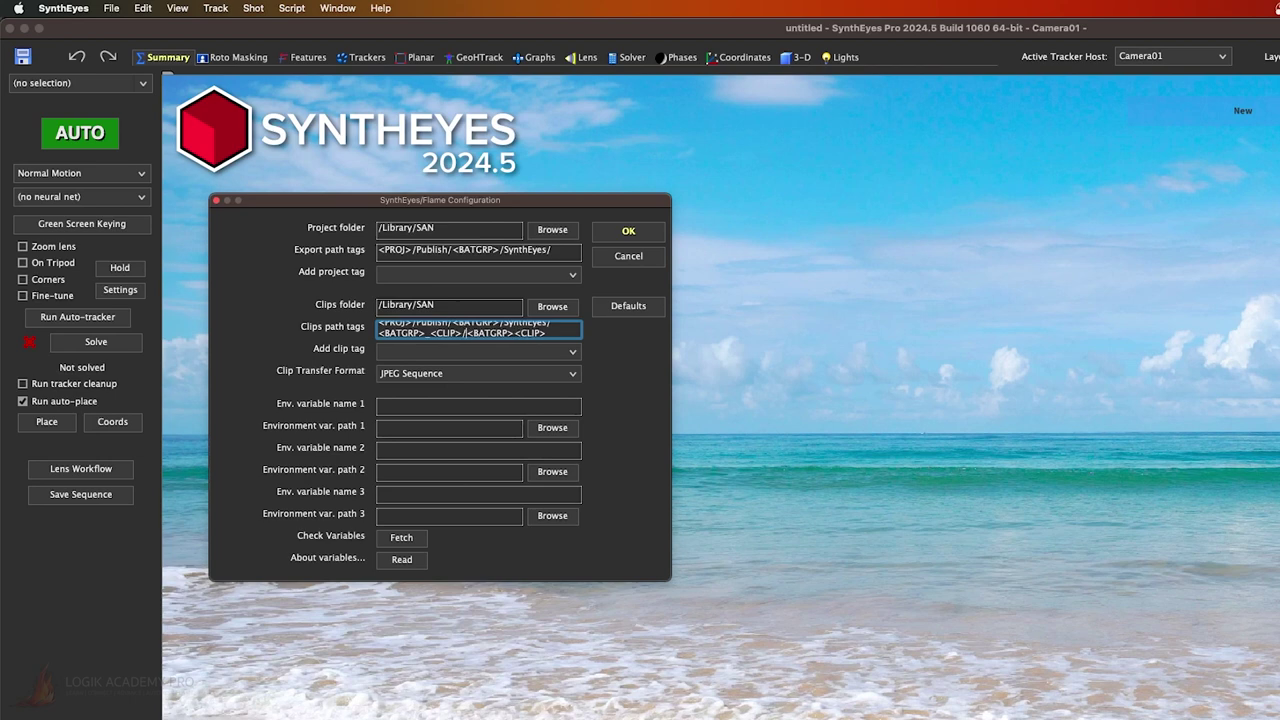
Step: Complete the clips path ending as <BATGRP>_<CLIP>_<BATSML> by adding underscore separators and the batch small id tag
key(Right)
key(Right)
key(Right)
key(Right)
key(Right)
key(Right)
key(Right)
key(Right)
text(_)
click(561, 340)
click(568, 351)
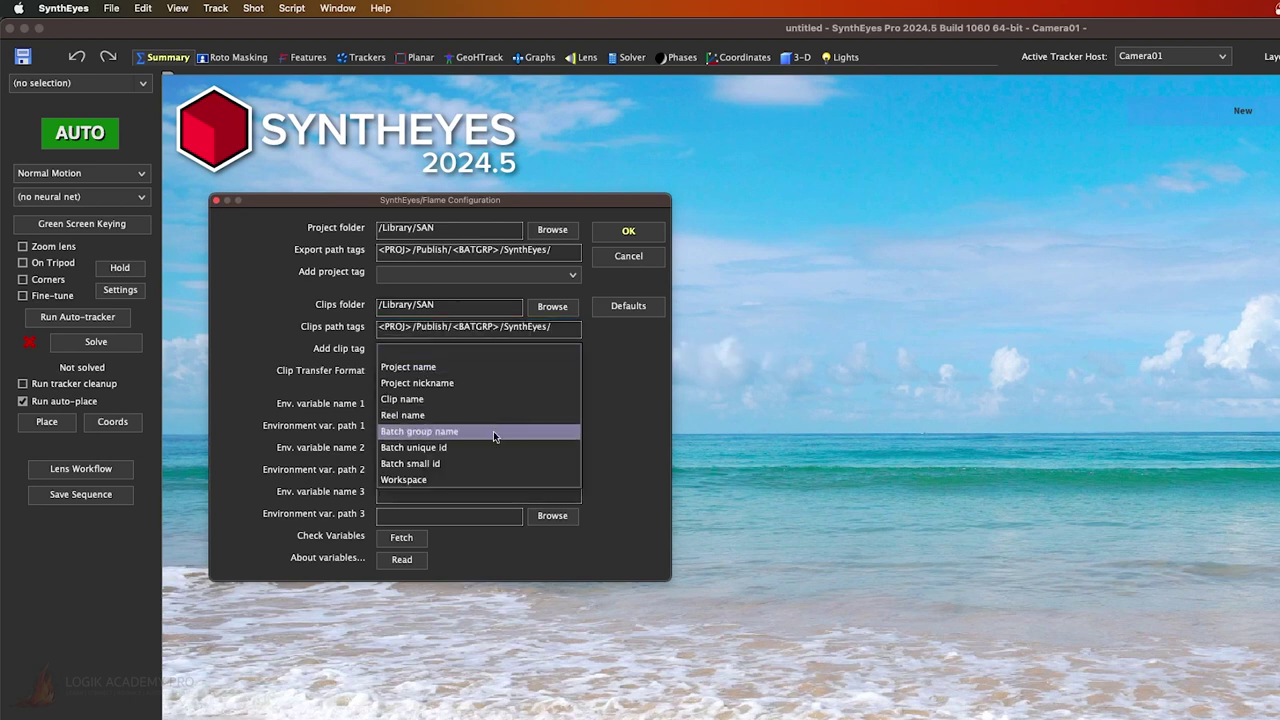
click(493, 465)
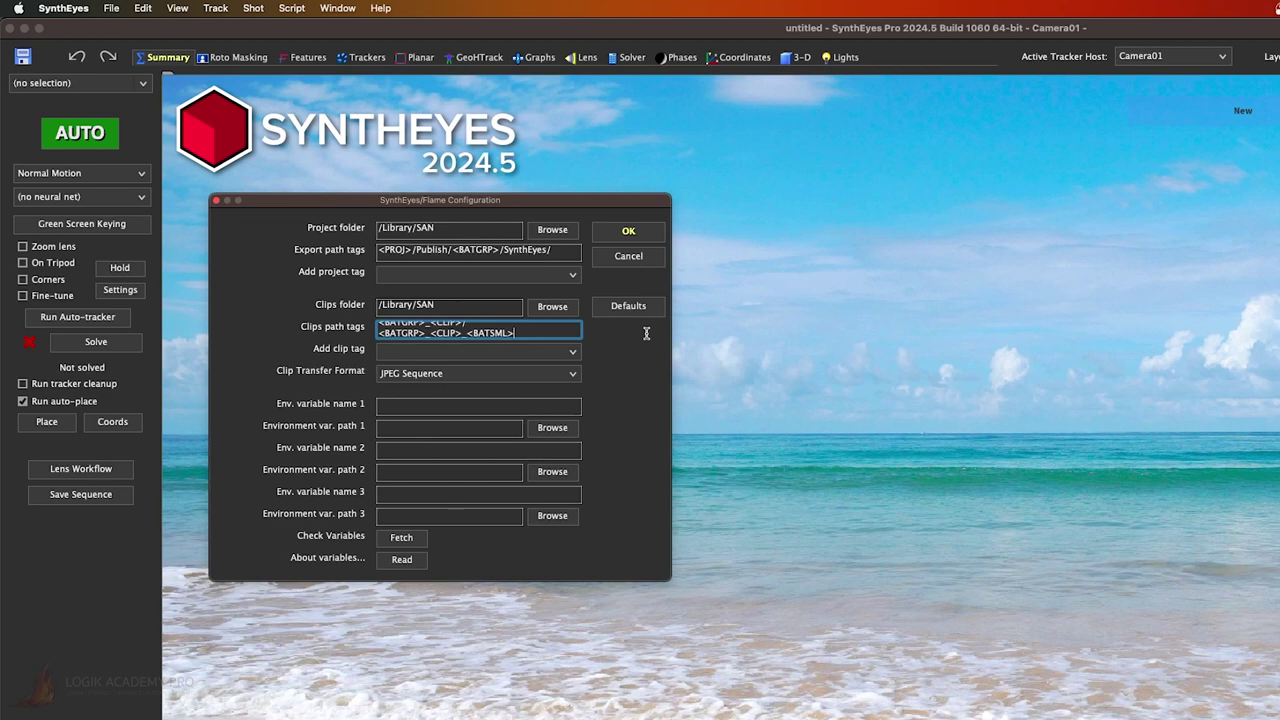
Step: Confirm the SynthEyes/Flame configuration and dismiss the notice about rescanning Python hooks
key(Return)
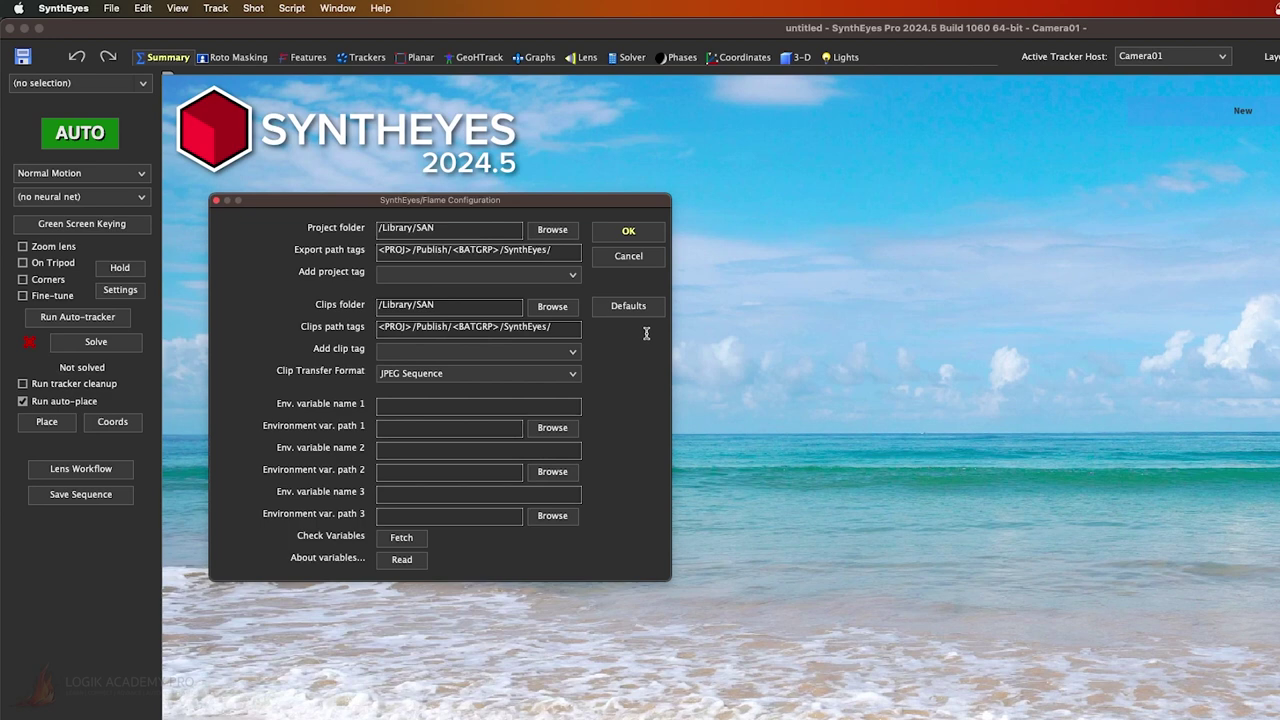
click(629, 233)
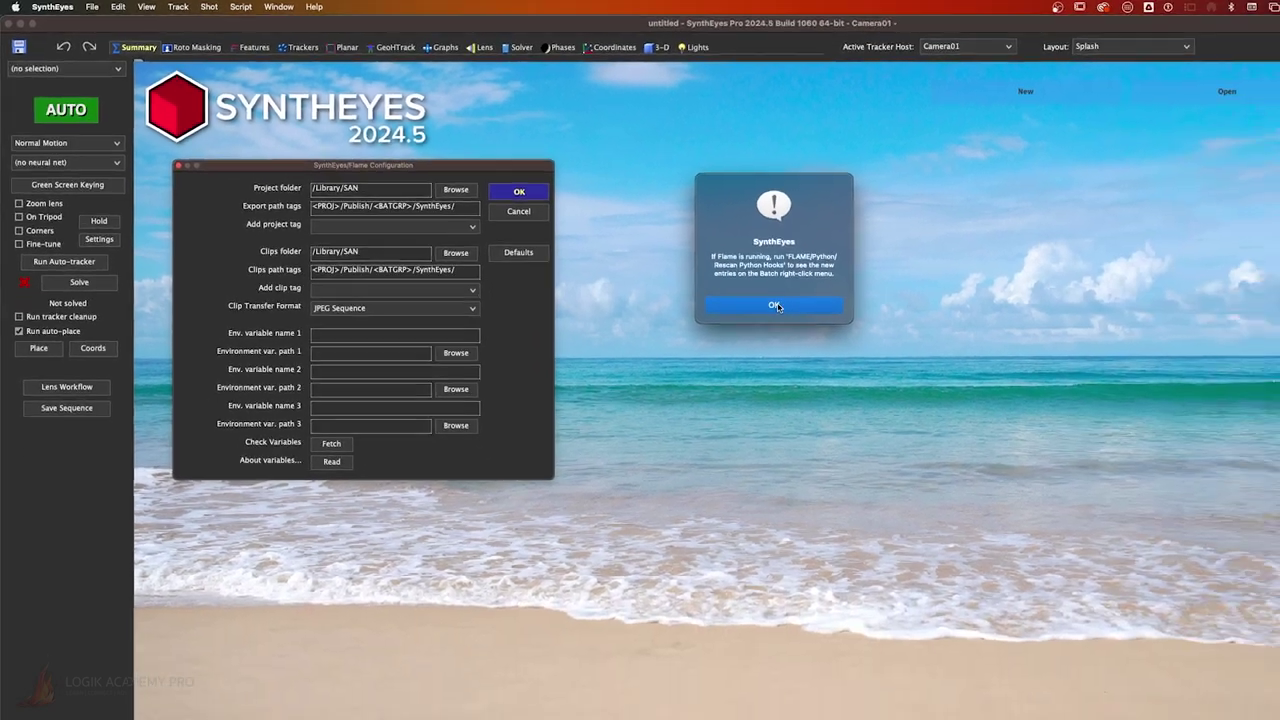
click(940, 369)
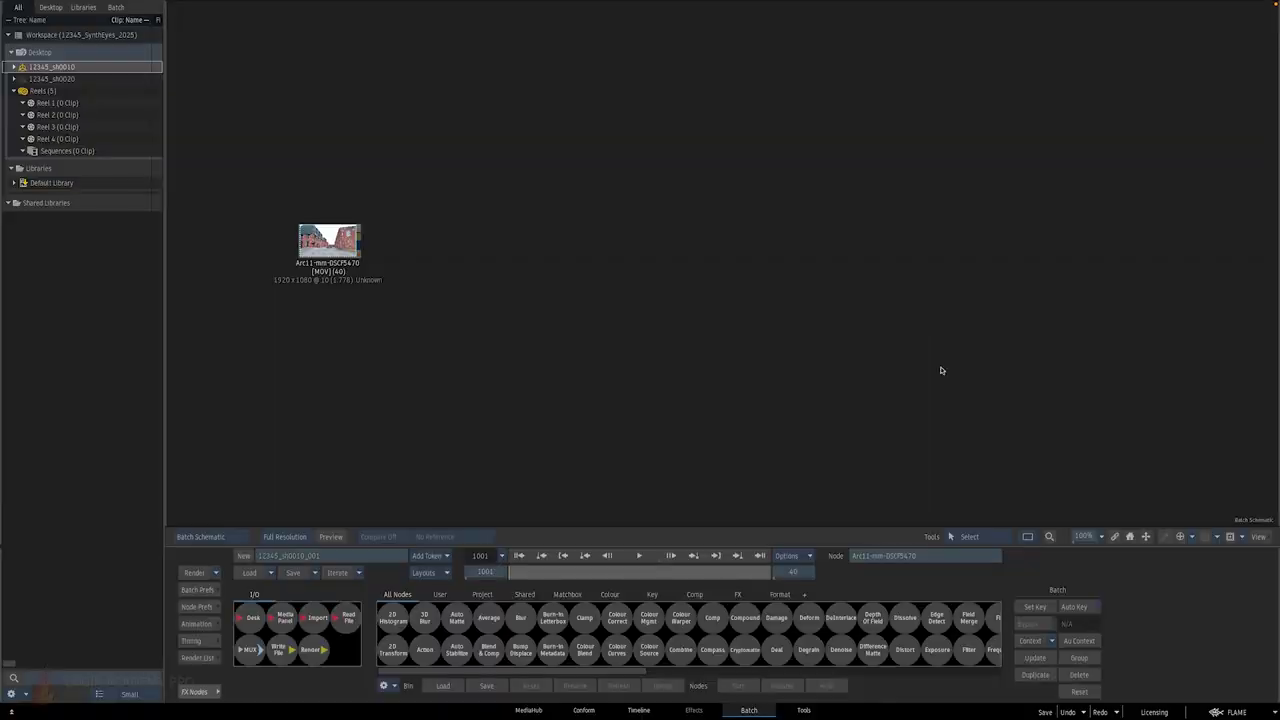
Step: Rescan the Python hooks in Flame
click(1225, 710)
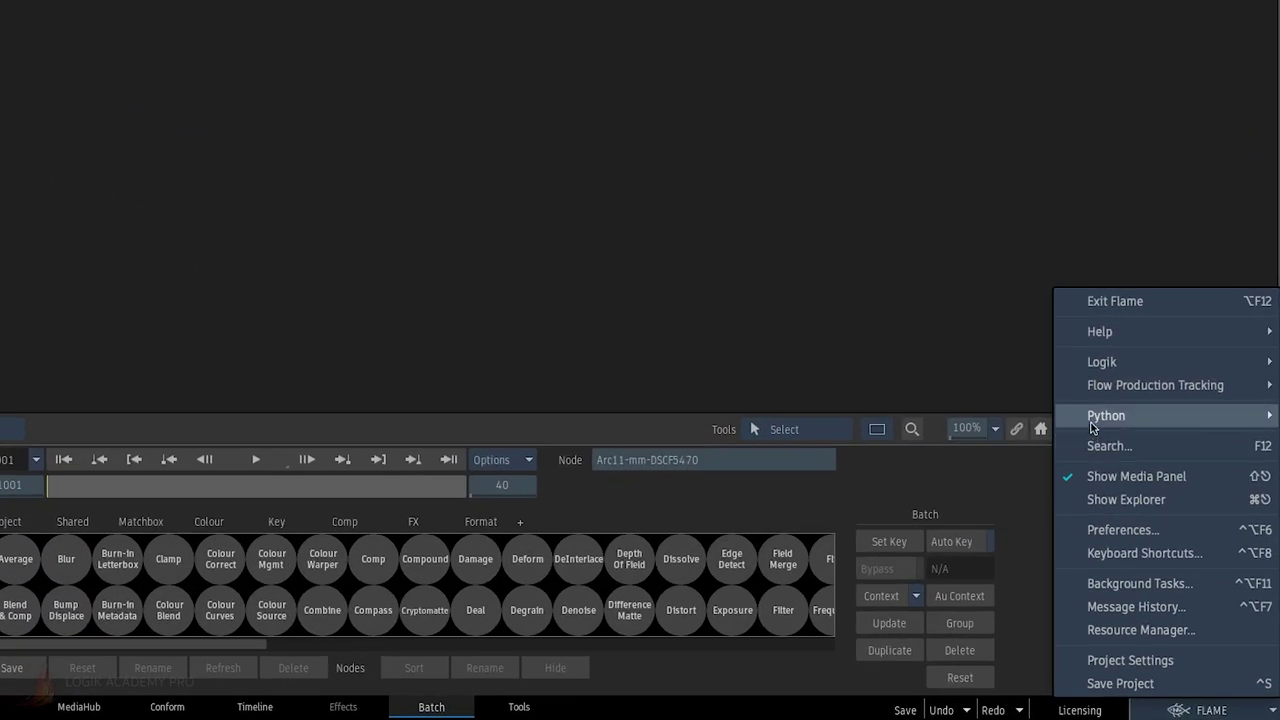
mouse_move(1100, 425)
click(1023, 419)
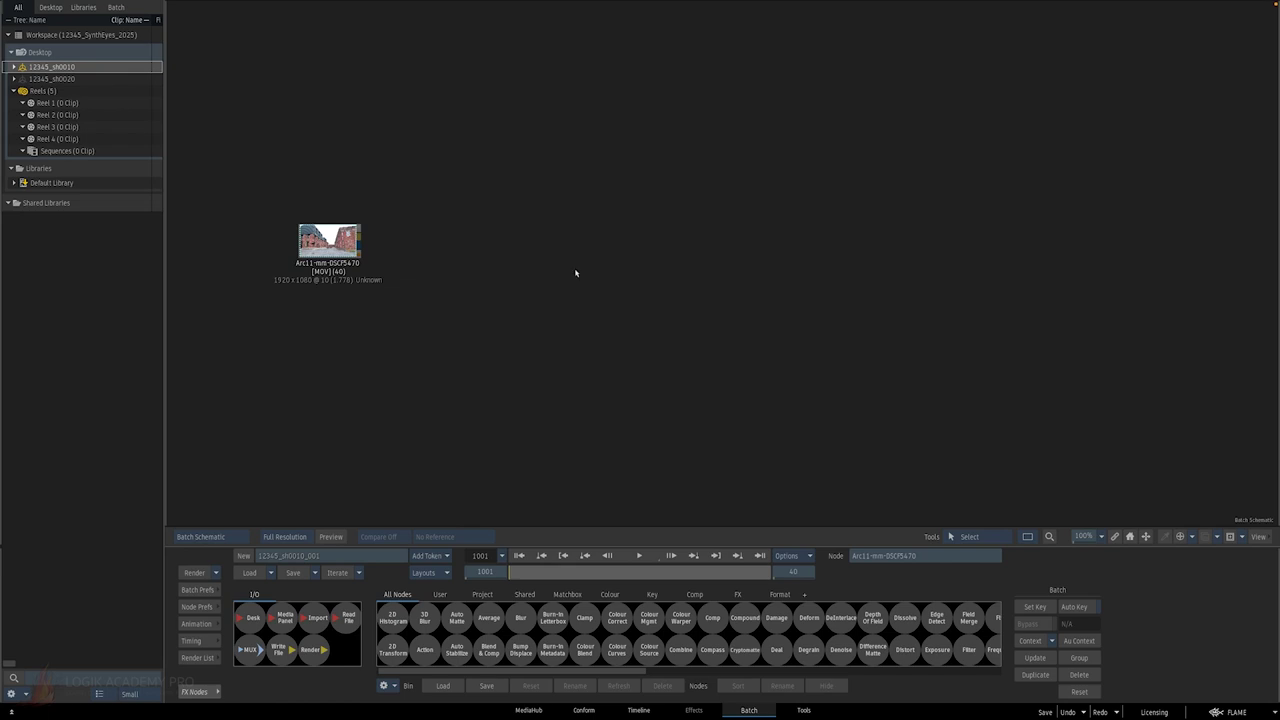
Step: Send the Arc11-mm-DSCF5470 clip from the batch schematic to SynthEyes
drag(338, 234, 329, 239)
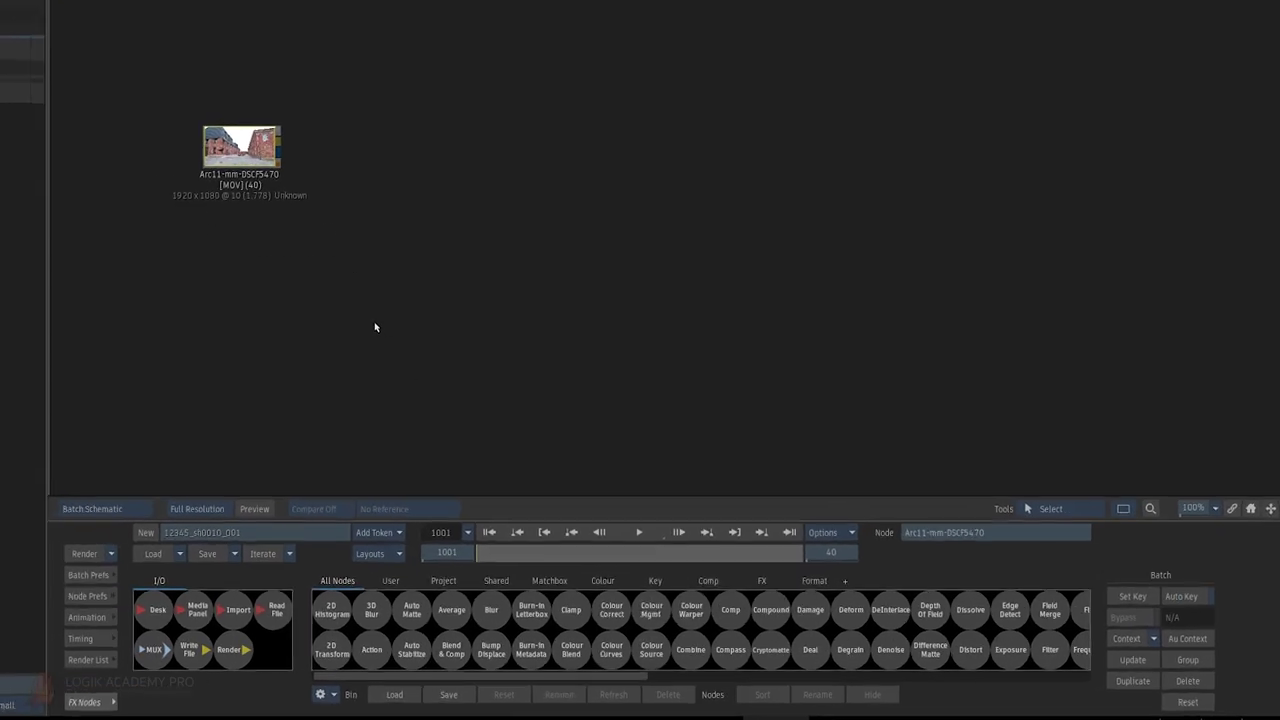
right_click(220, 120)
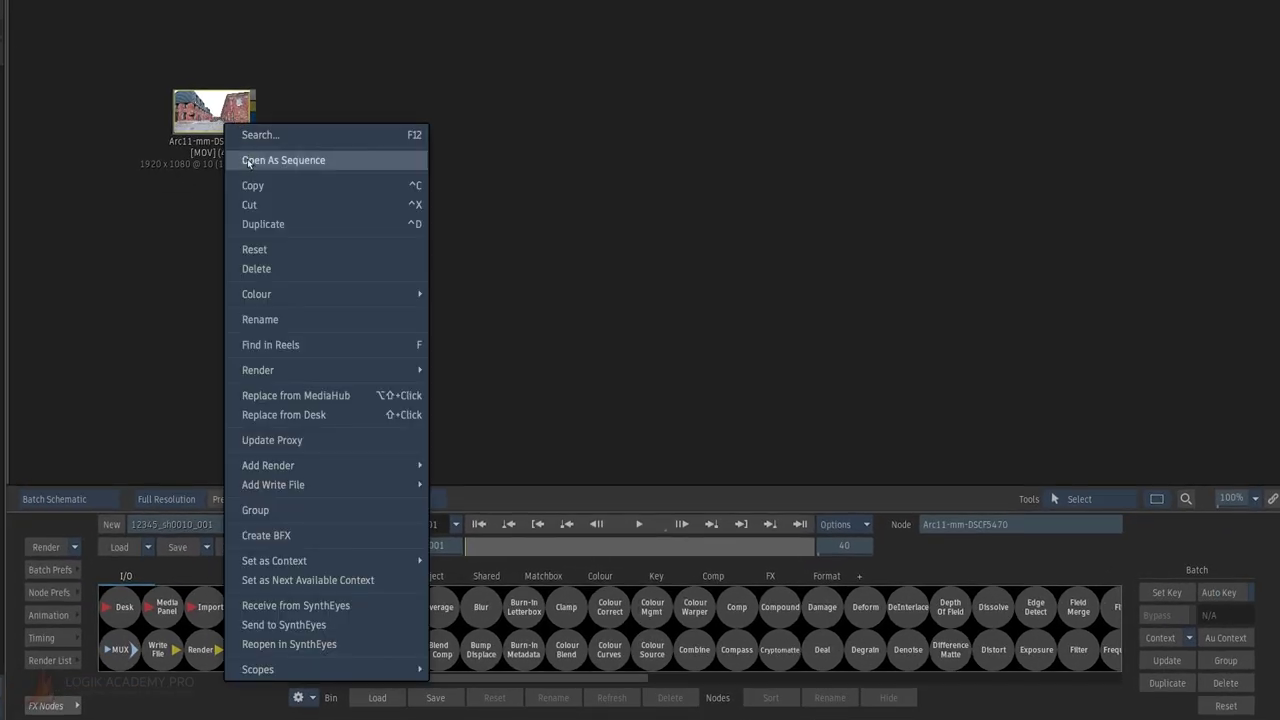
click(284, 625)
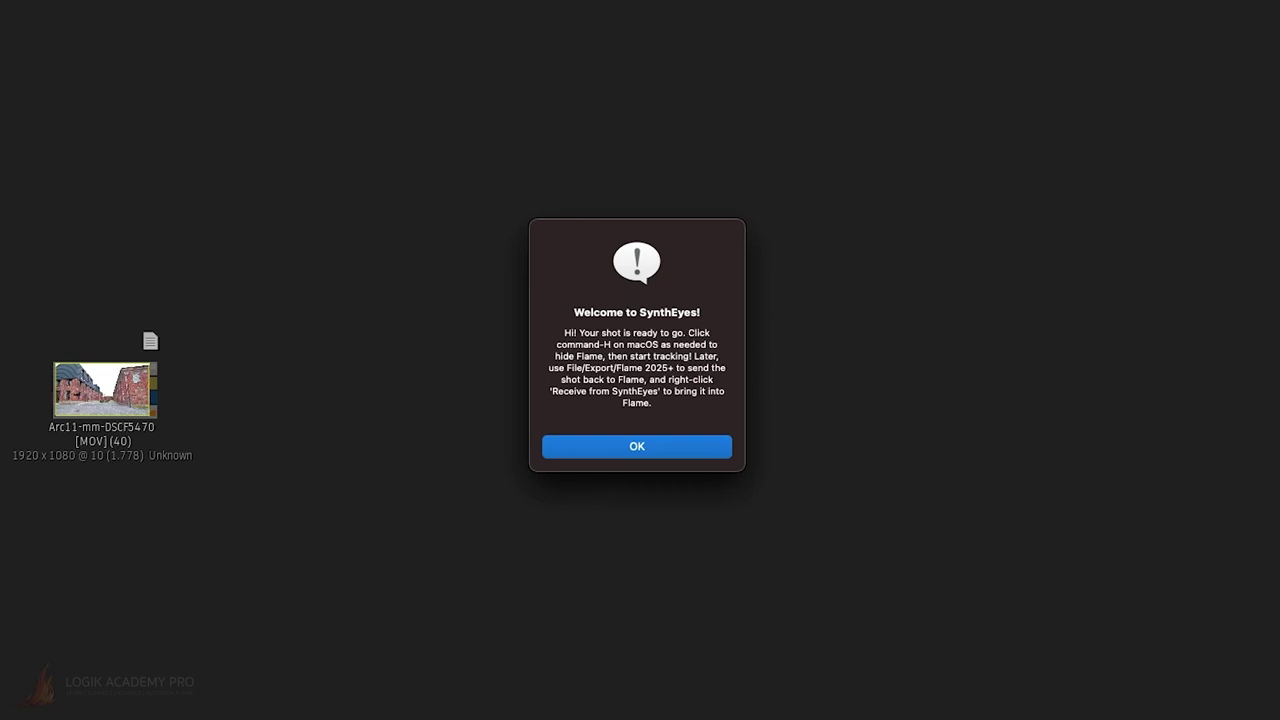
Step: Dismiss the SynthEyes welcome notice and switch between the Flame and SynthEyes applications
click(637, 446)
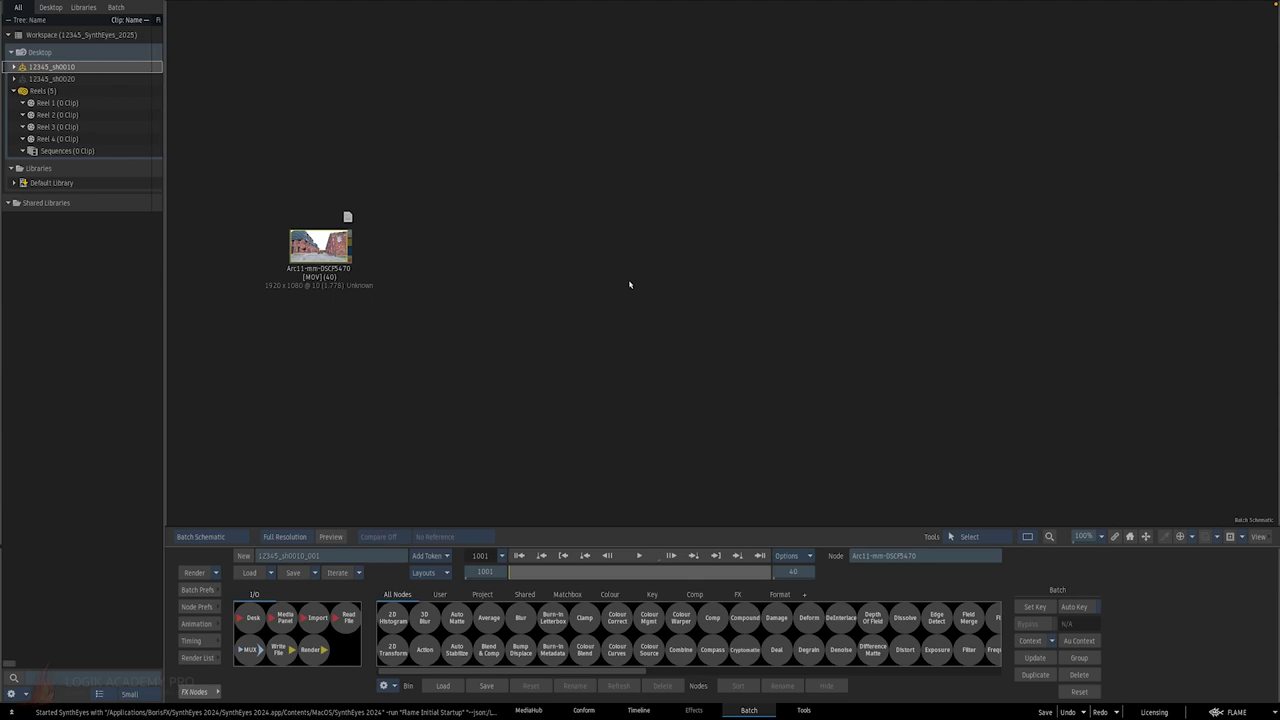
key(super+Tab)
key(super+Tab)
key(super+Tab)
key(super+Tab)
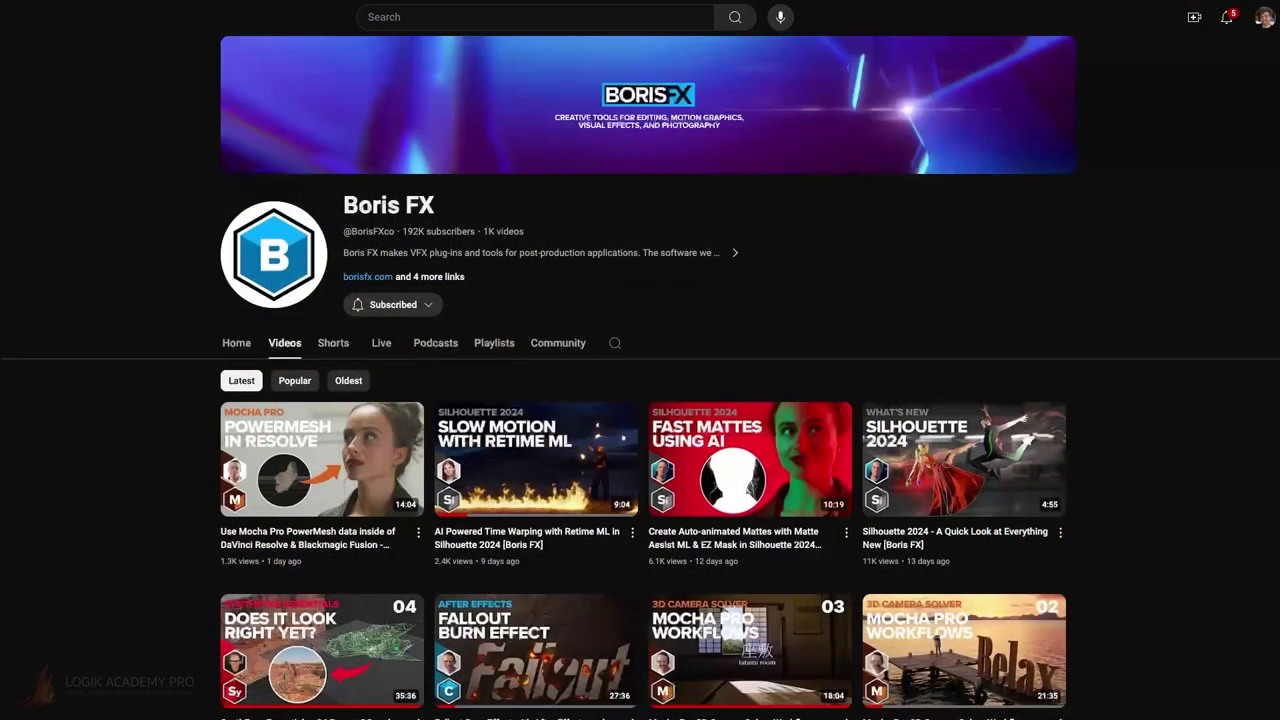
Step: Browse the Boris FX YouTube channel's videos and open "SynthEyes Essentials - 01 Introduction to 3D Matchmoving and Tracking"
scroll(640, 400, down, 7)
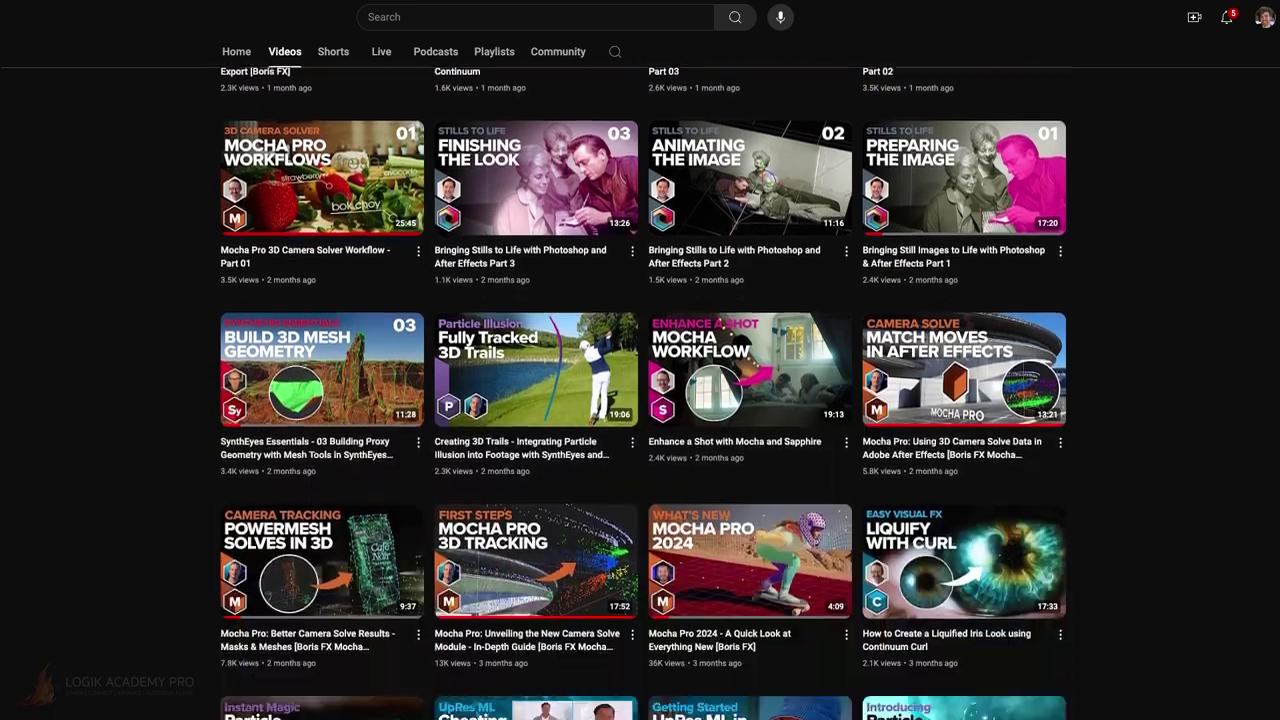
scroll(1074, 357, down, 3)
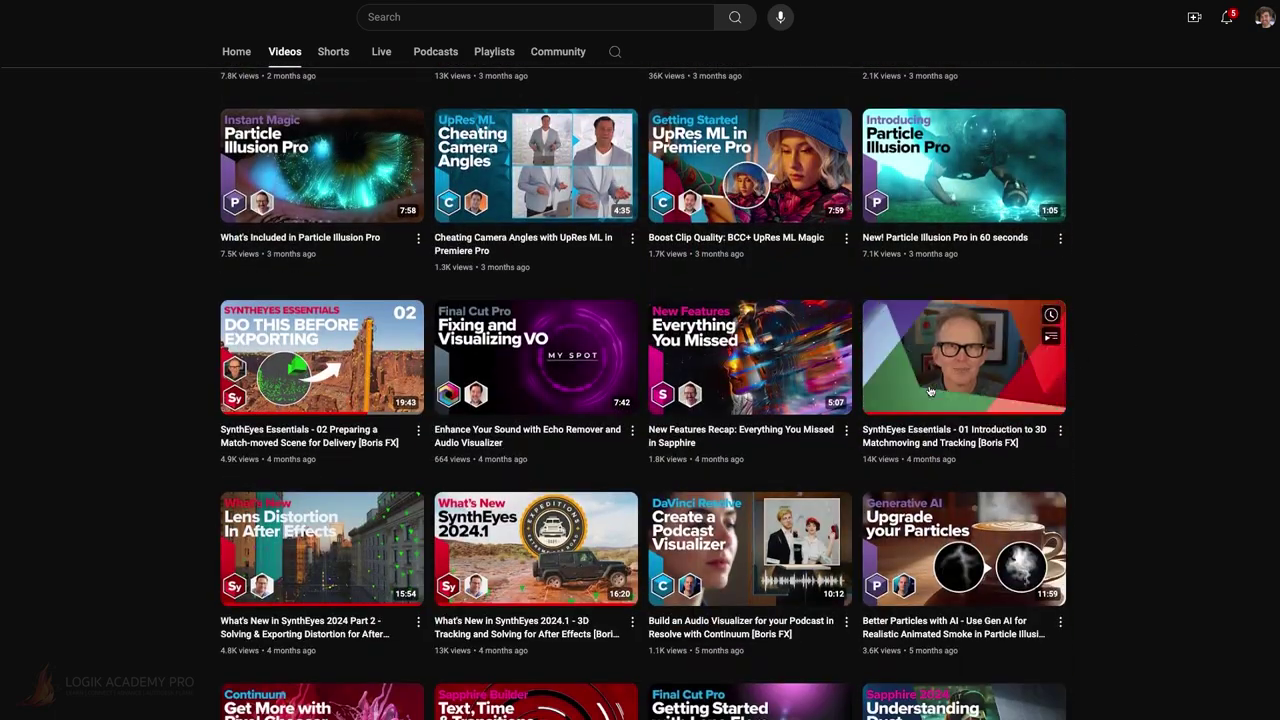
click(1055, 358)
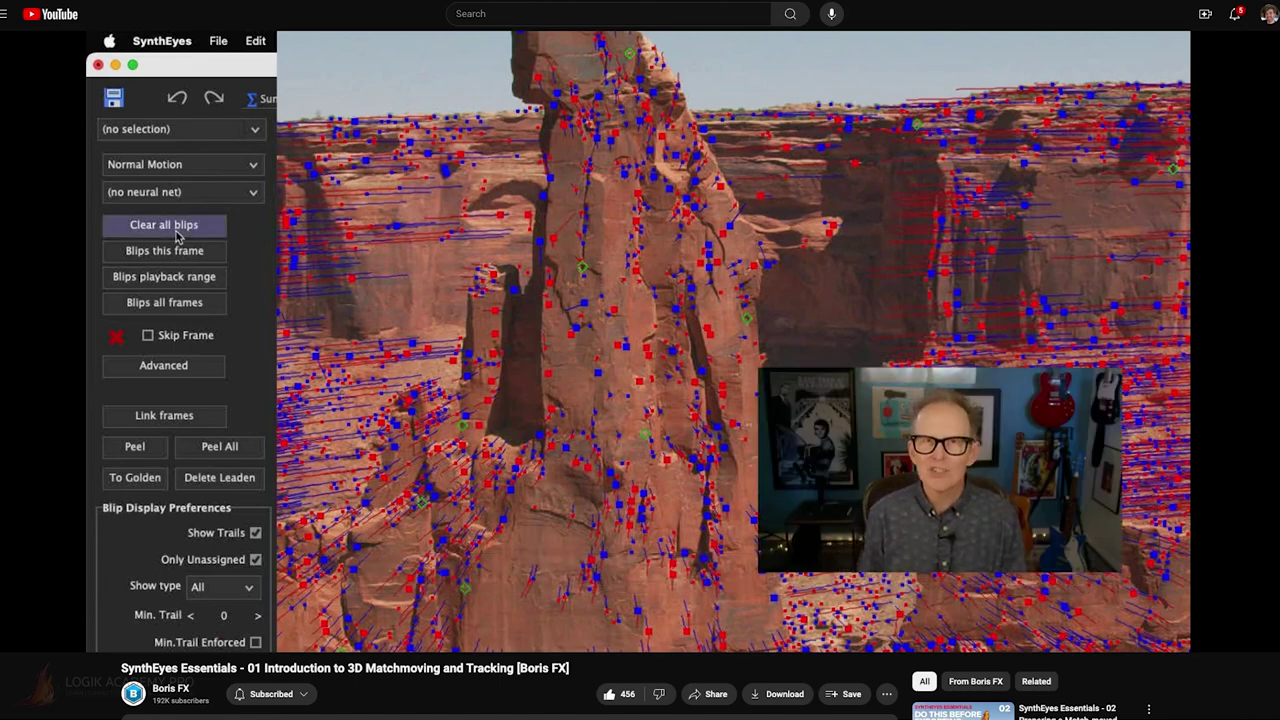
click(1121, 623)
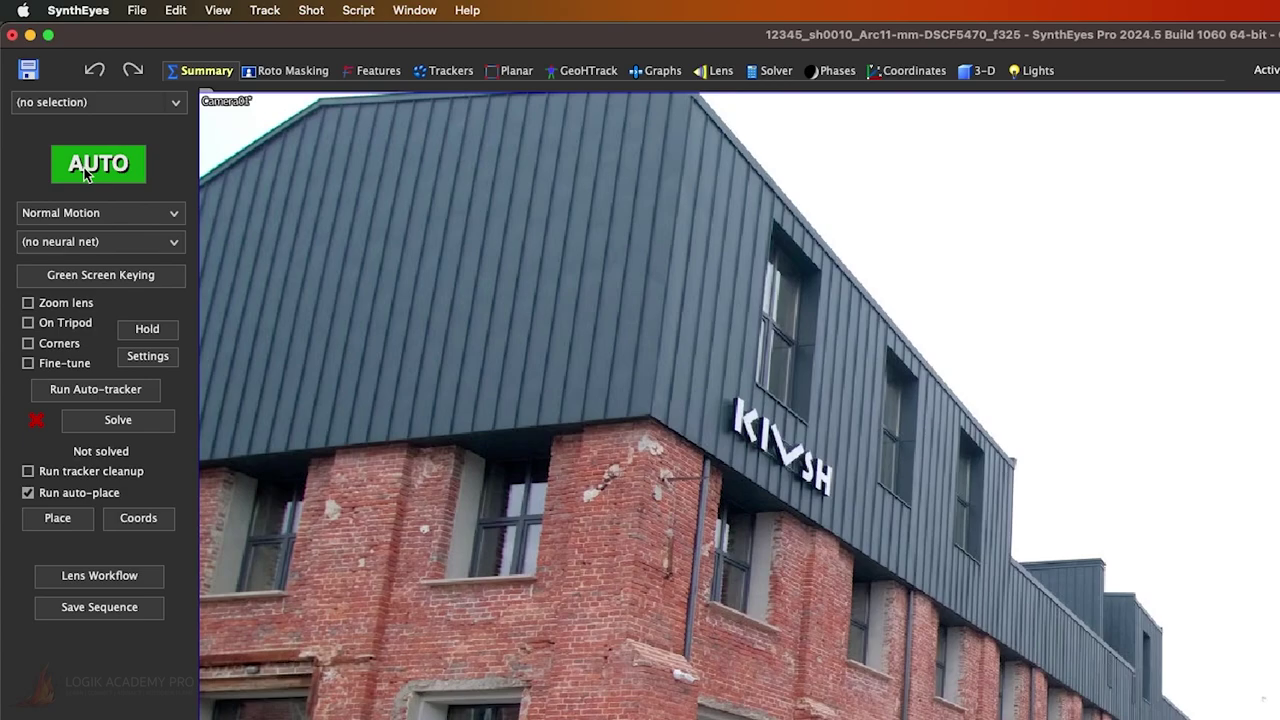
Step: Auto-track and solve the Arc11-mm-DSCF5470 shot in SynthEyes, clear the tracker selection and scrub back through the shot
click(84, 172)
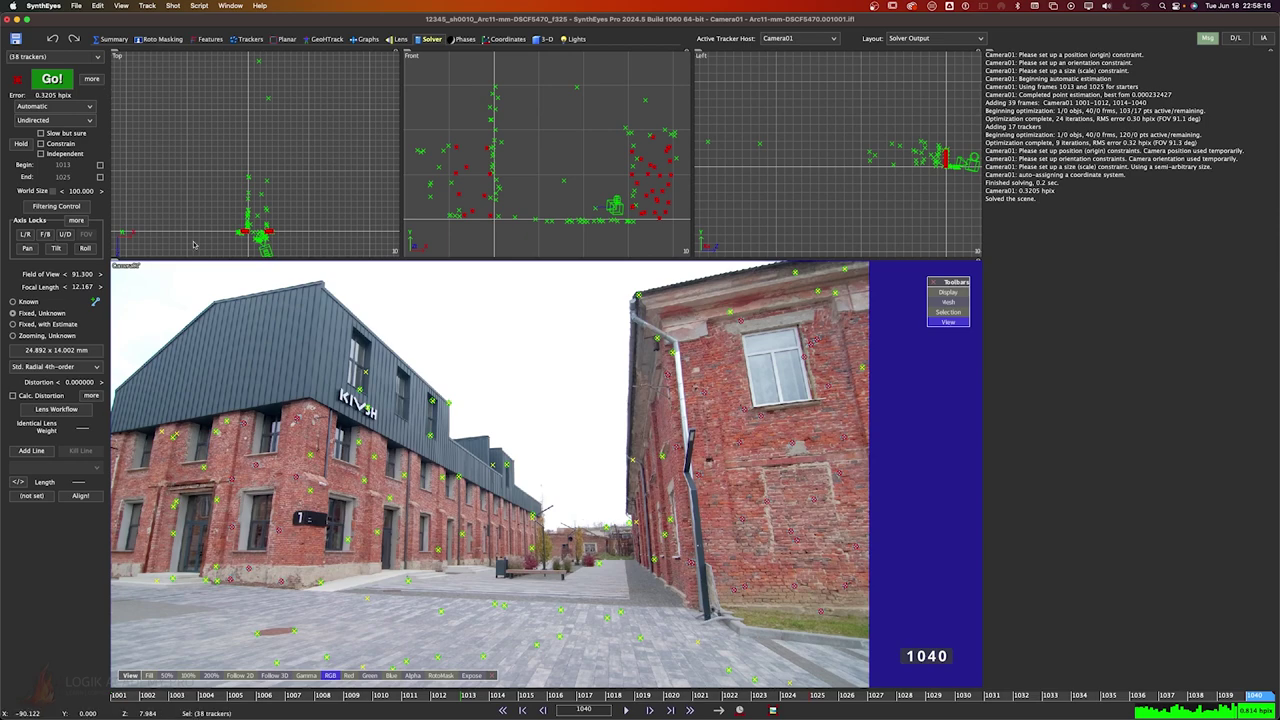
click(296, 363)
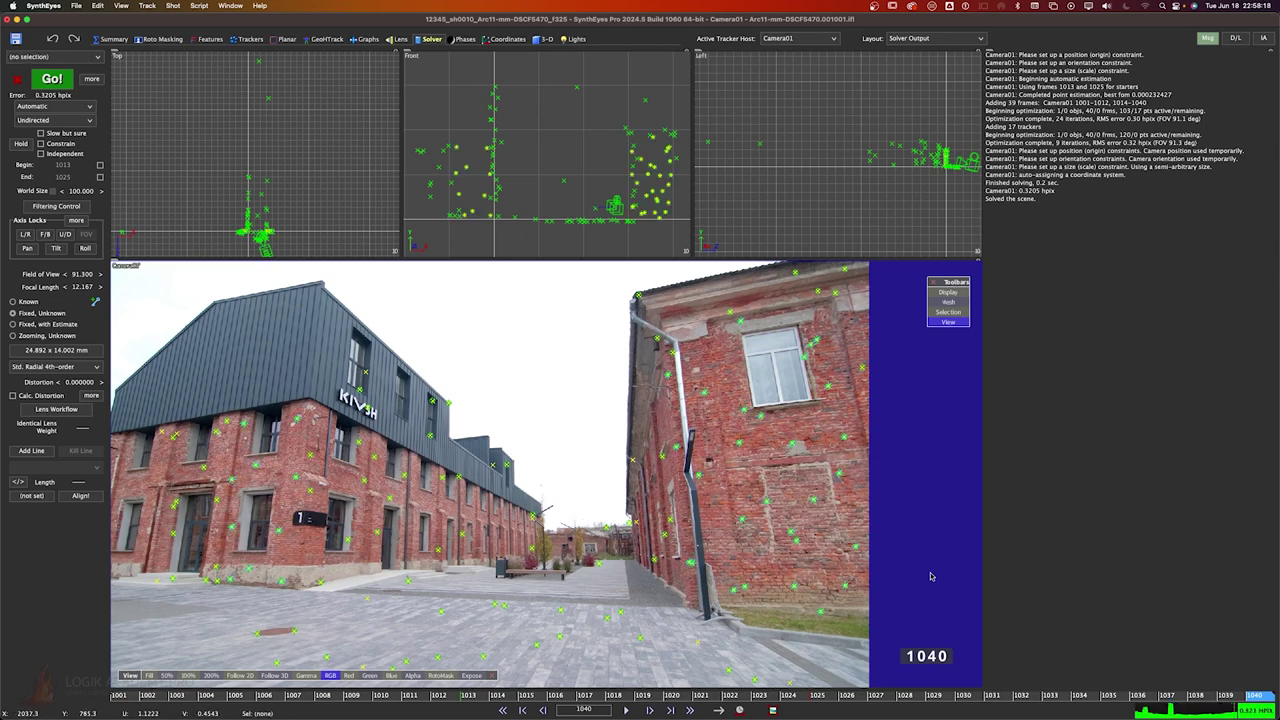
mouse_move(1255, 695)
mouse_down()
mouse_move(614, 680)
mouse_move(293, 660)
mouse_move(118, 632)
mouse_move(292, 655)
mouse_move(905, 560)
mouse_move(760, 480)
mouse_up()
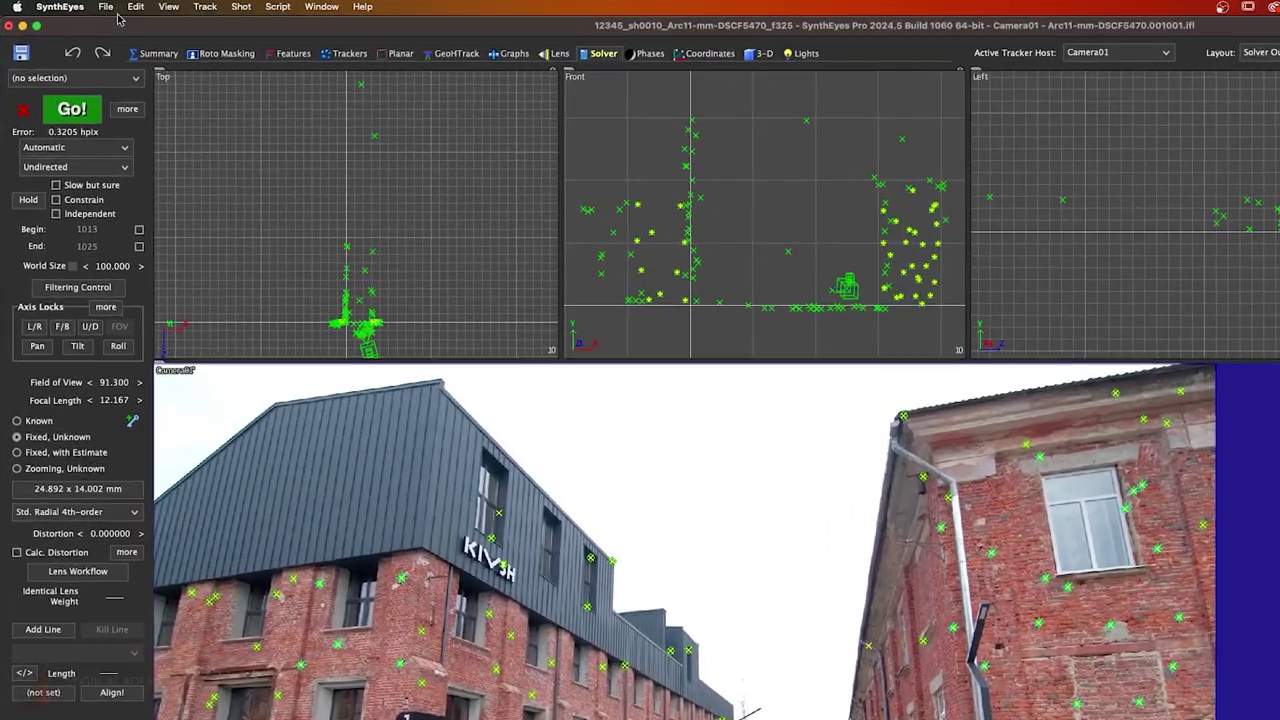
Step: Start a Flame 2025+ export of the solved scene, keeping the suggested file name and shot folder
click(76, 5)
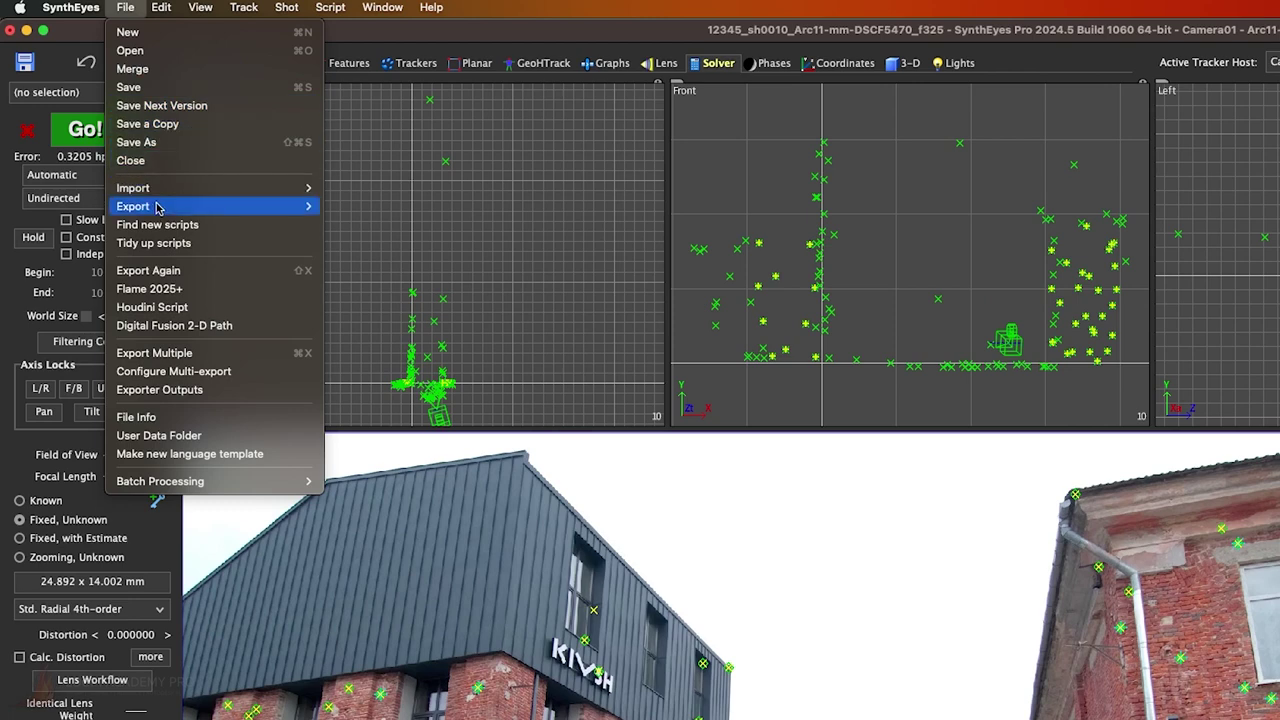
mouse_move(158, 207)
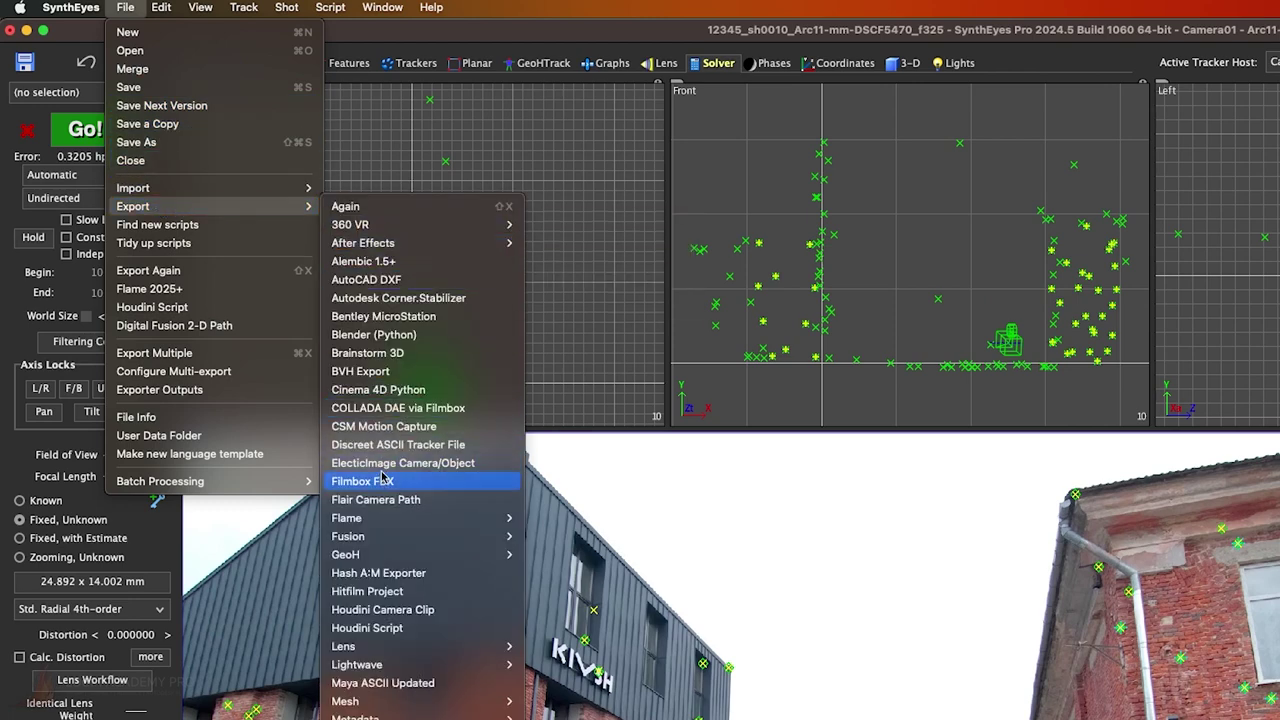
mouse_move(454, 522)
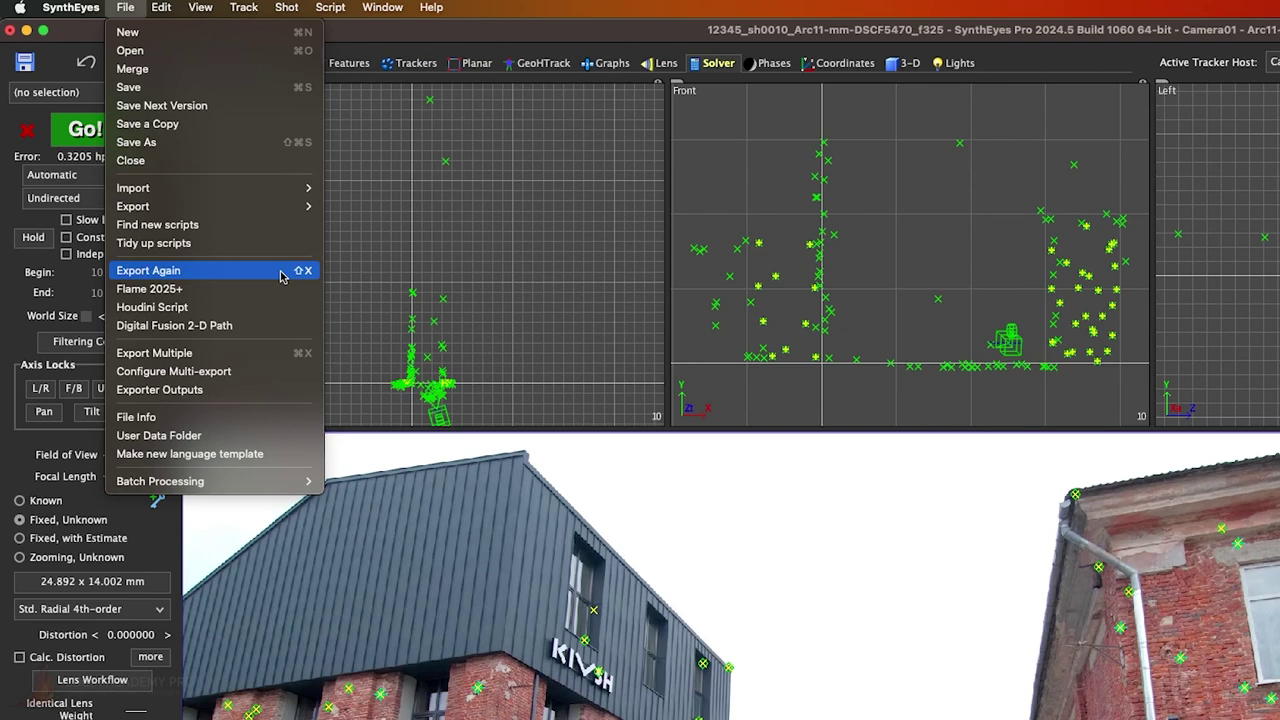
click(208, 292)
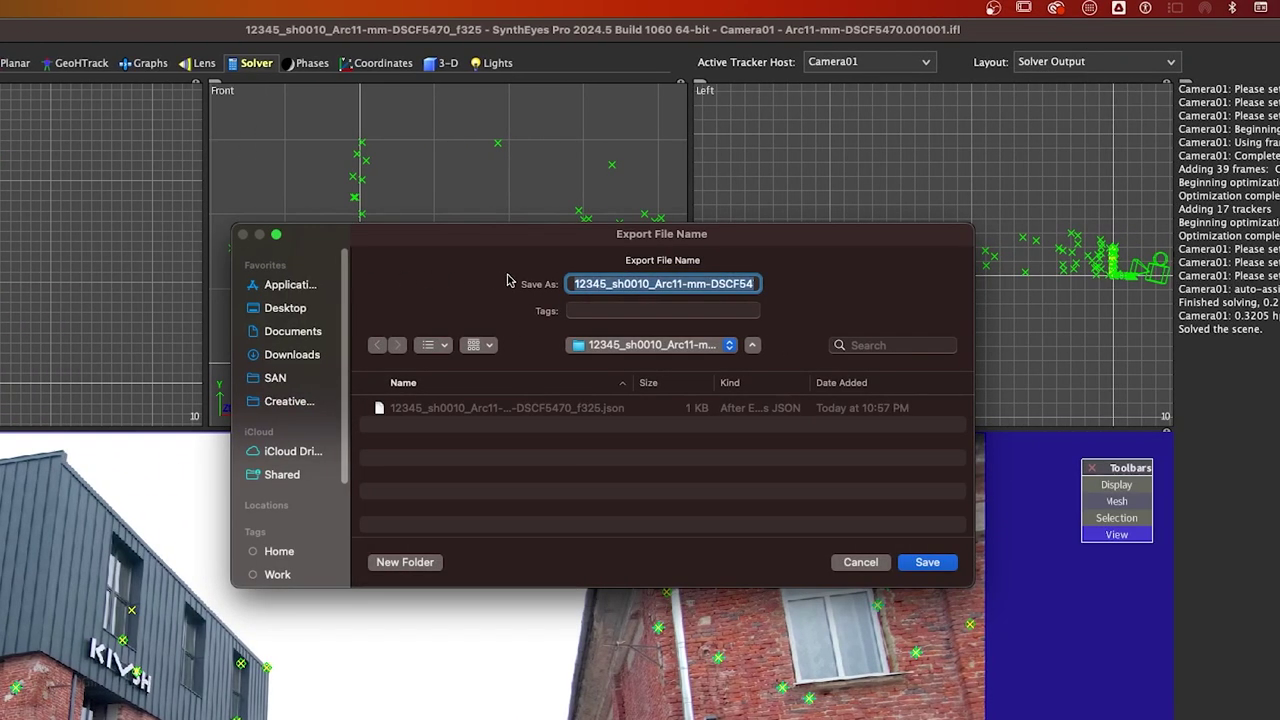
click(729, 345)
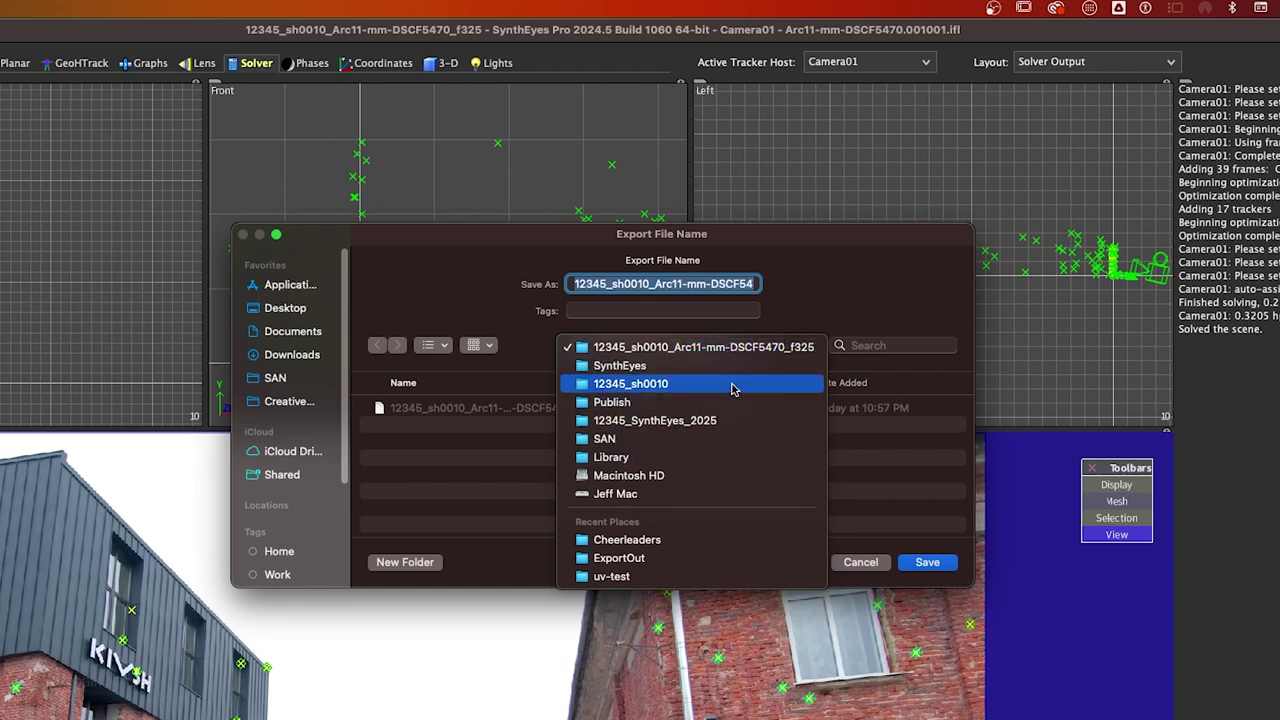
click(734, 322)
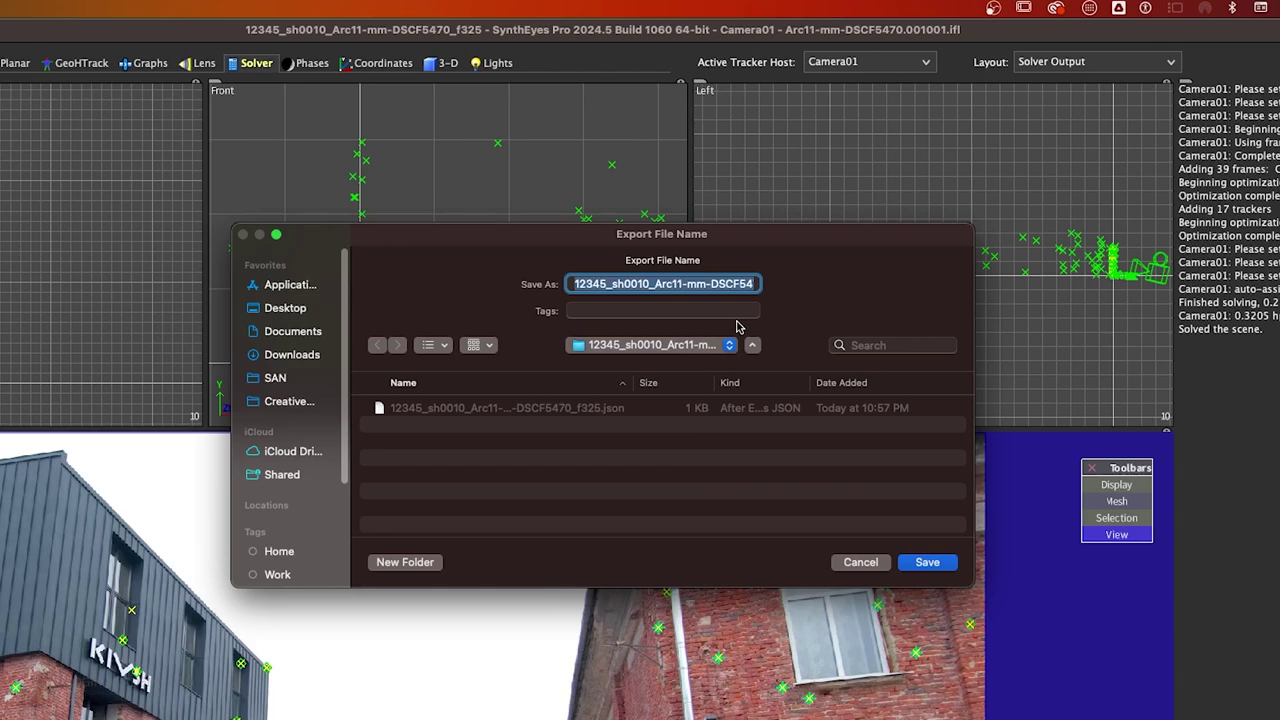
click(928, 563)
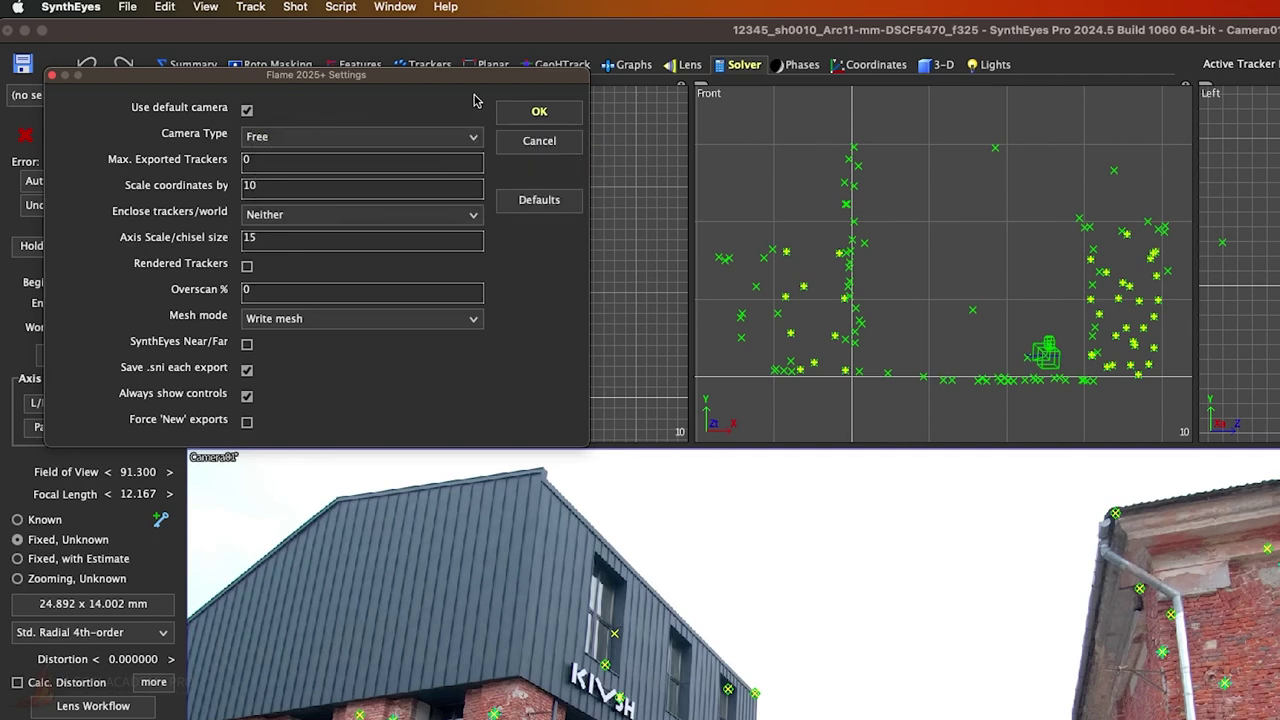
Step: Keep the default camera with the Free camera type and set the export's coordinate scale to 100
click(247, 112)
click(247, 111)
click(473, 136)
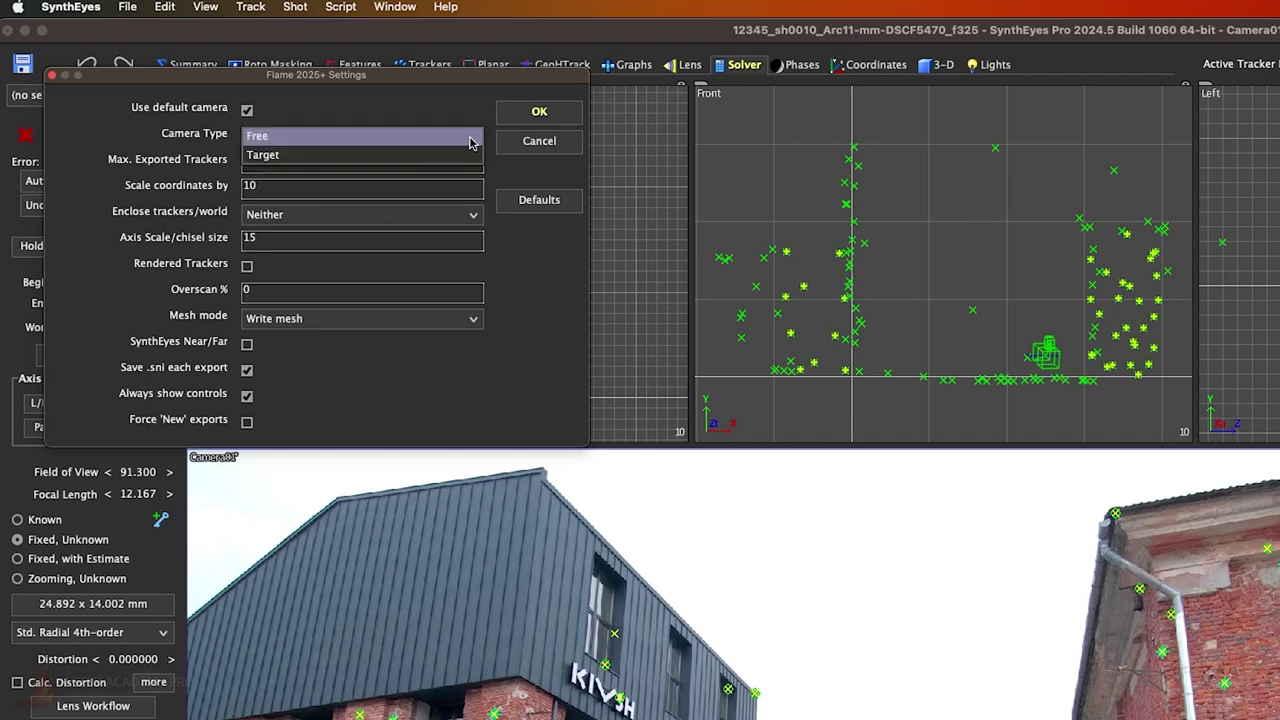
click(473, 137)
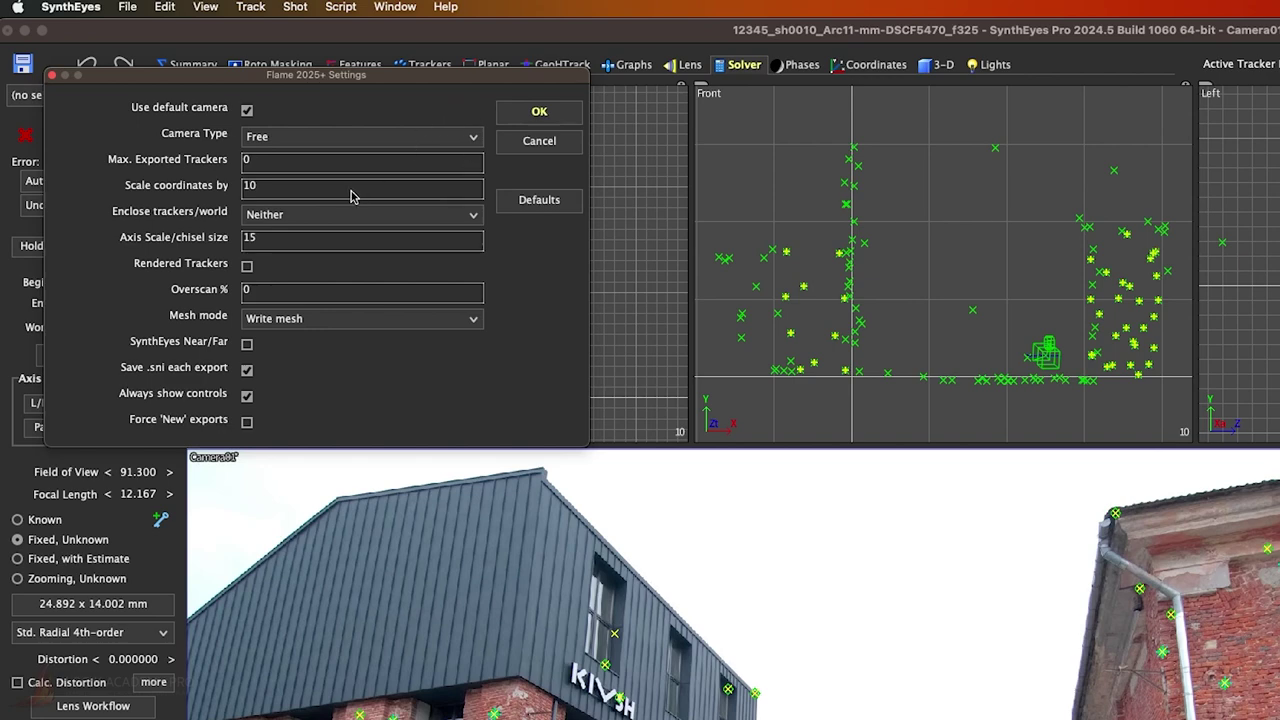
click(292, 188)
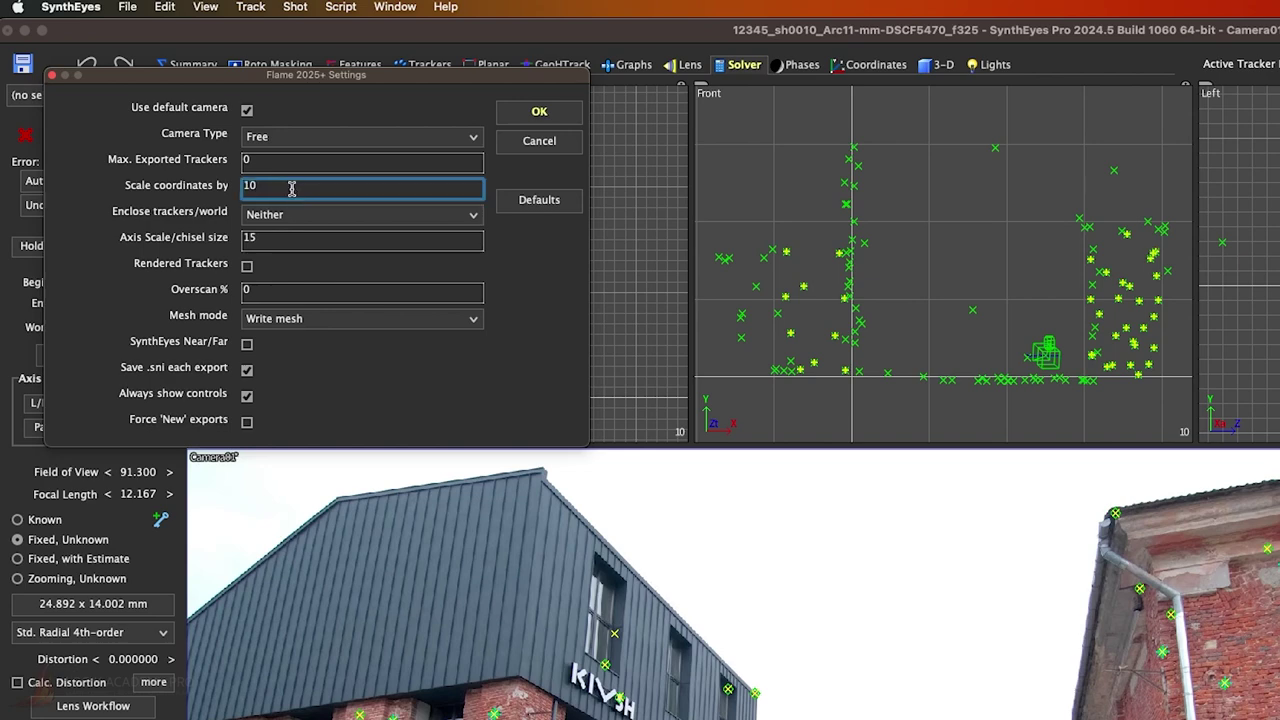
text(0)
click(357, 104)
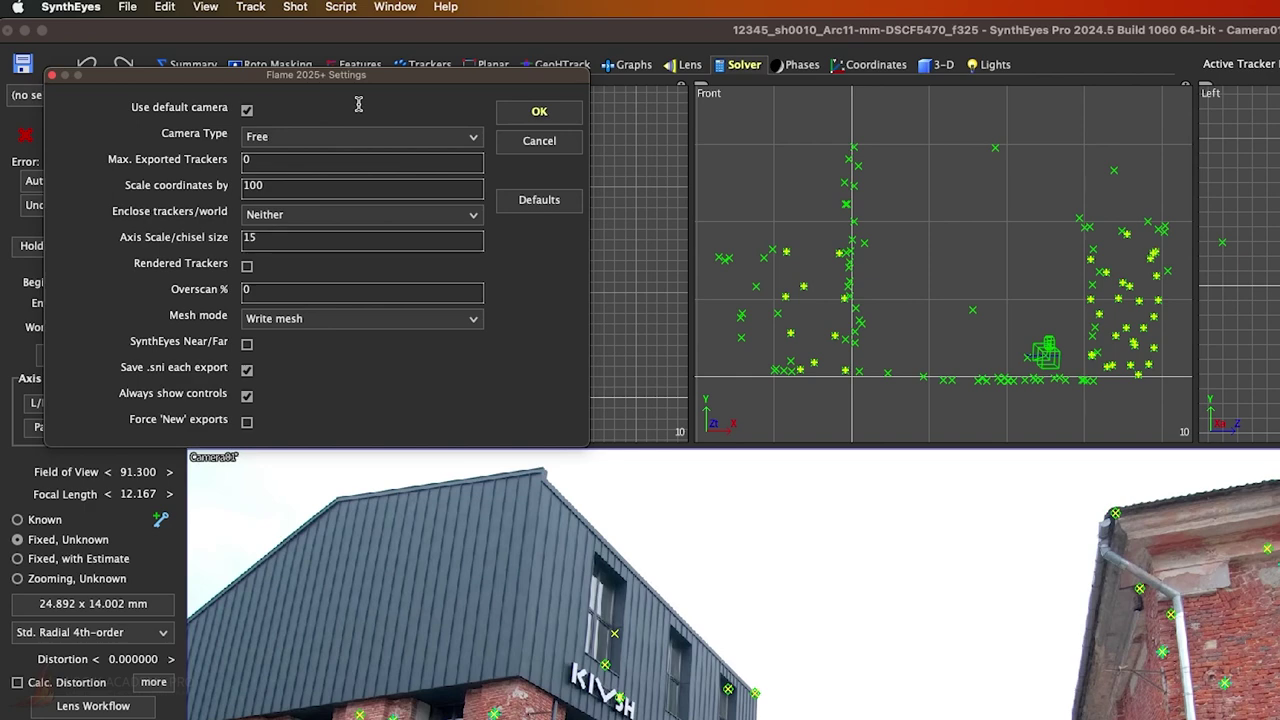
Step: Leave the trackers/world enclosure at Neither and set the axis scale/chisel size to 150
click(468, 217)
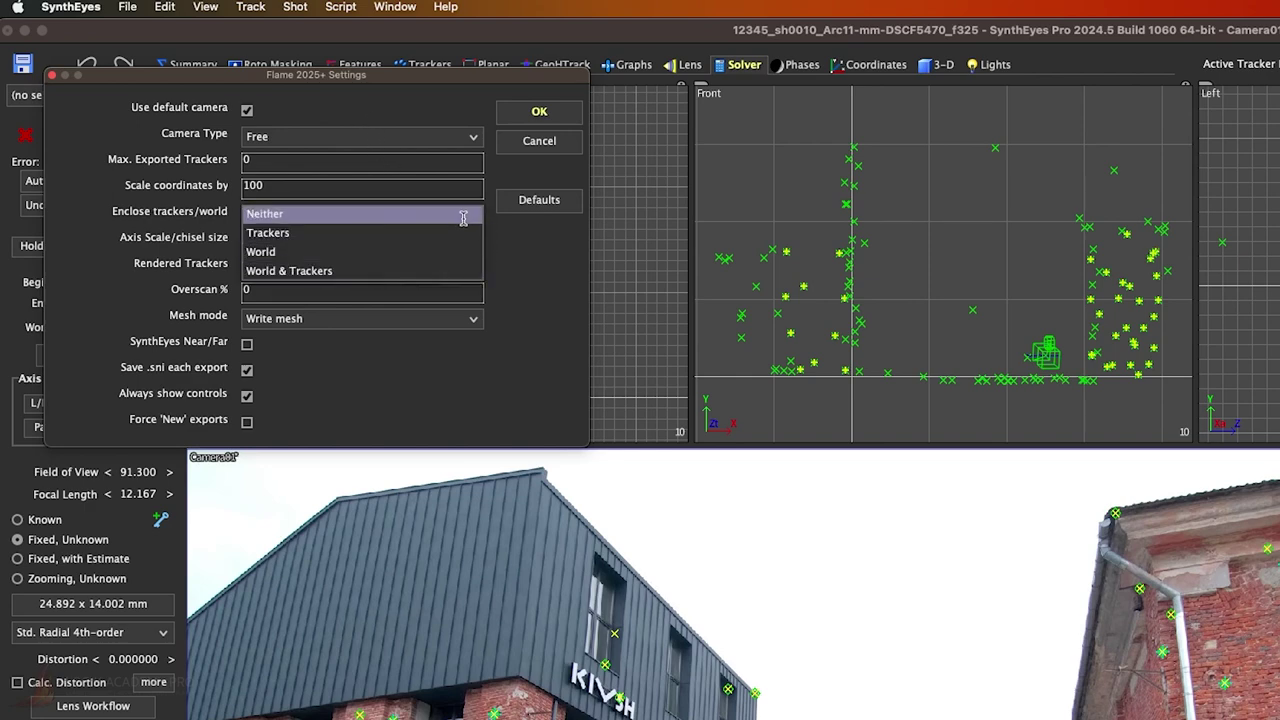
click(463, 215)
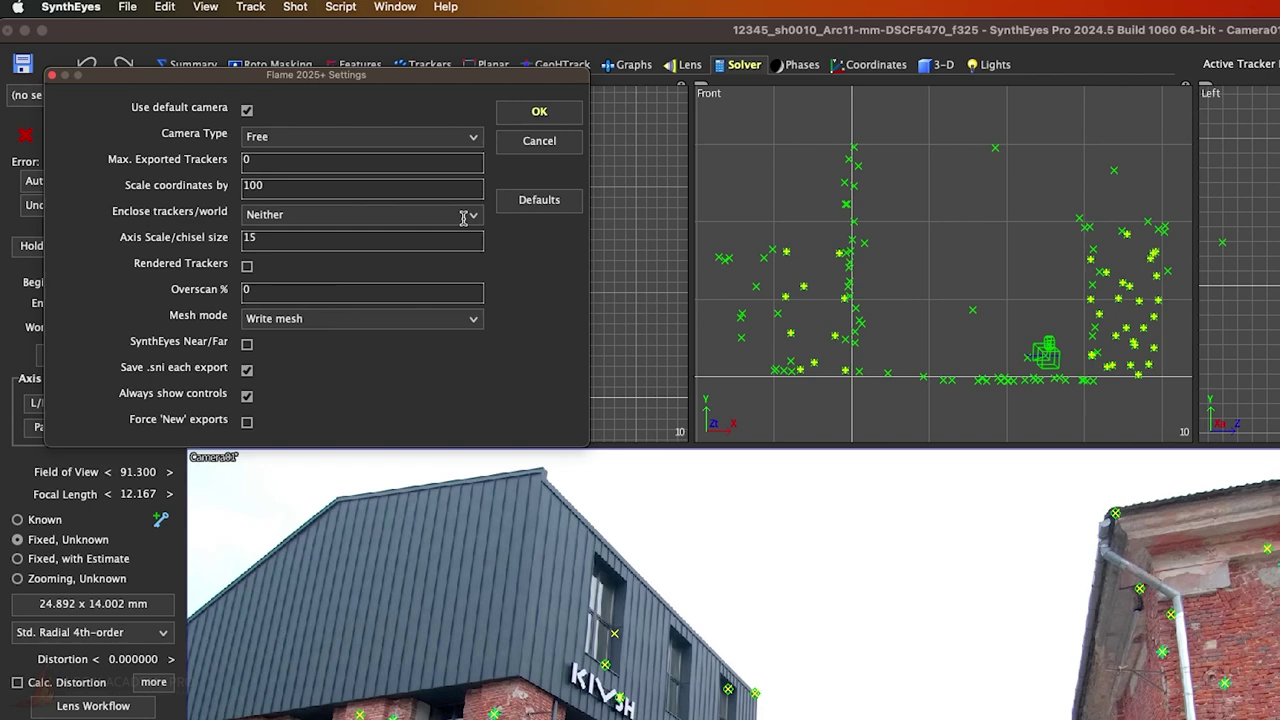
click(405, 240)
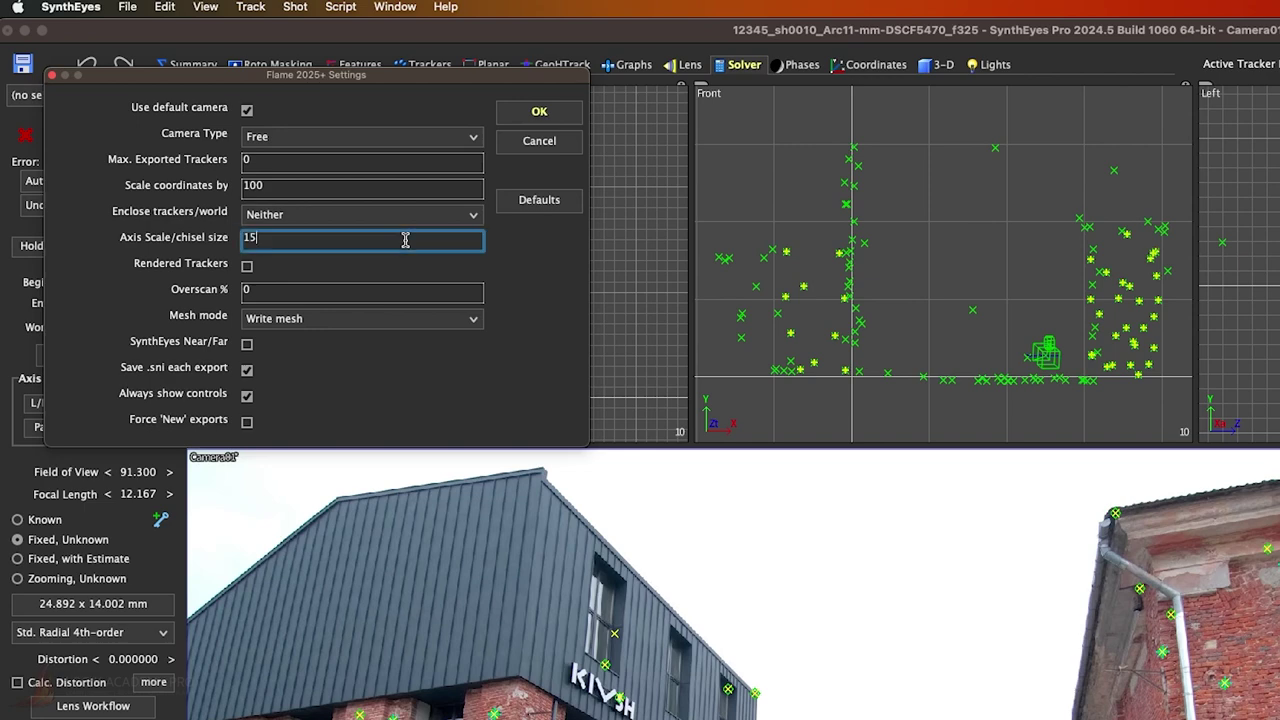
text(0)
key(Tab)
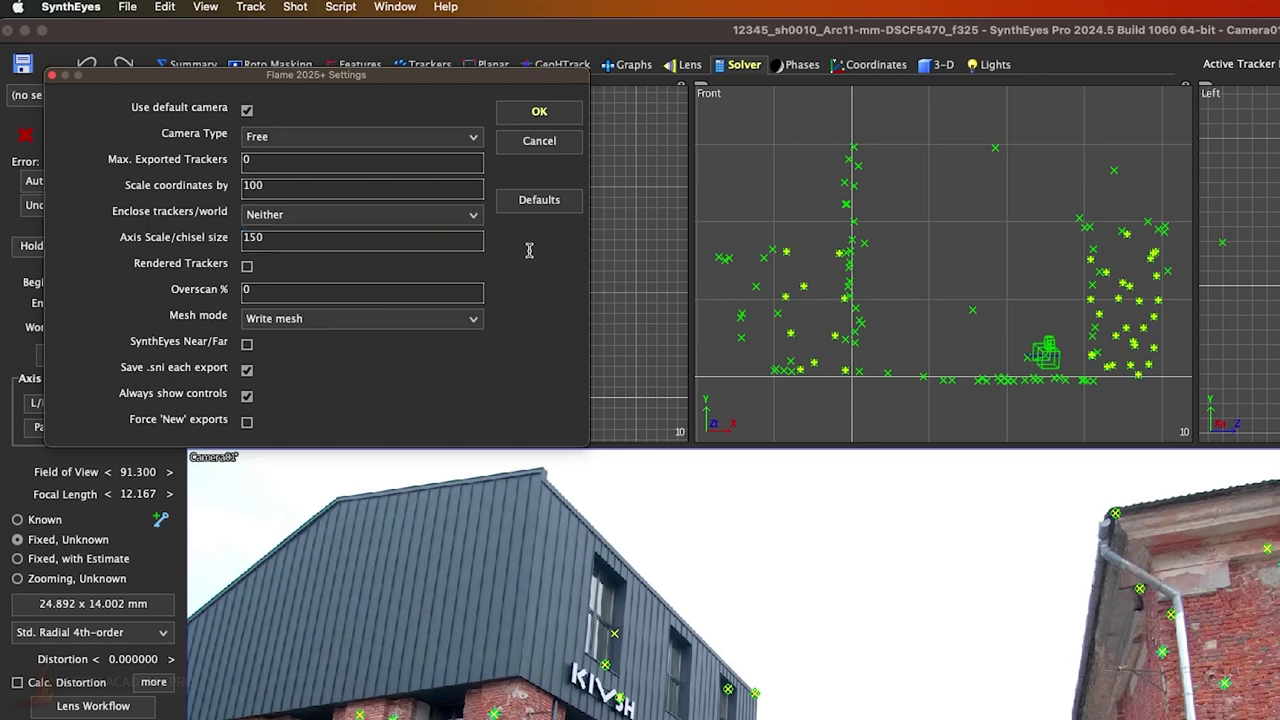
Step: Keep rendered trackers off and the mesh mode at Write mesh, and run the Flame 2025+ export
click(247, 265)
click(472, 318)
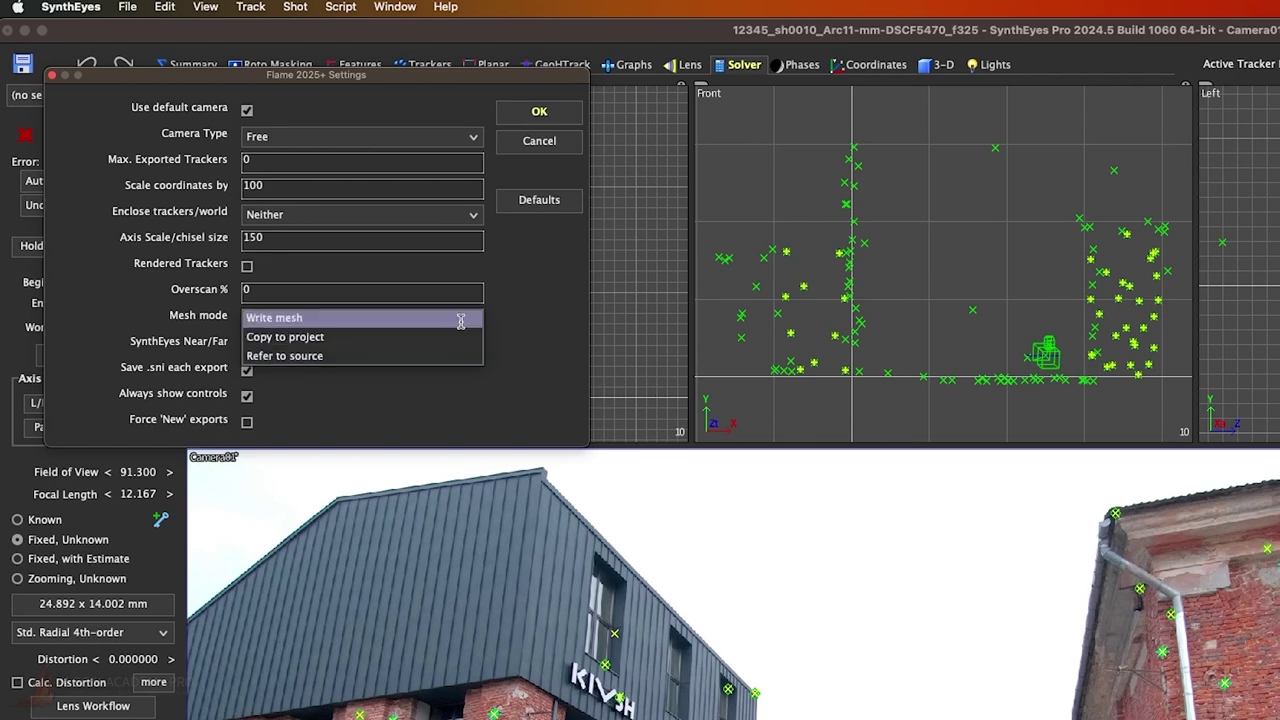
click(460, 317)
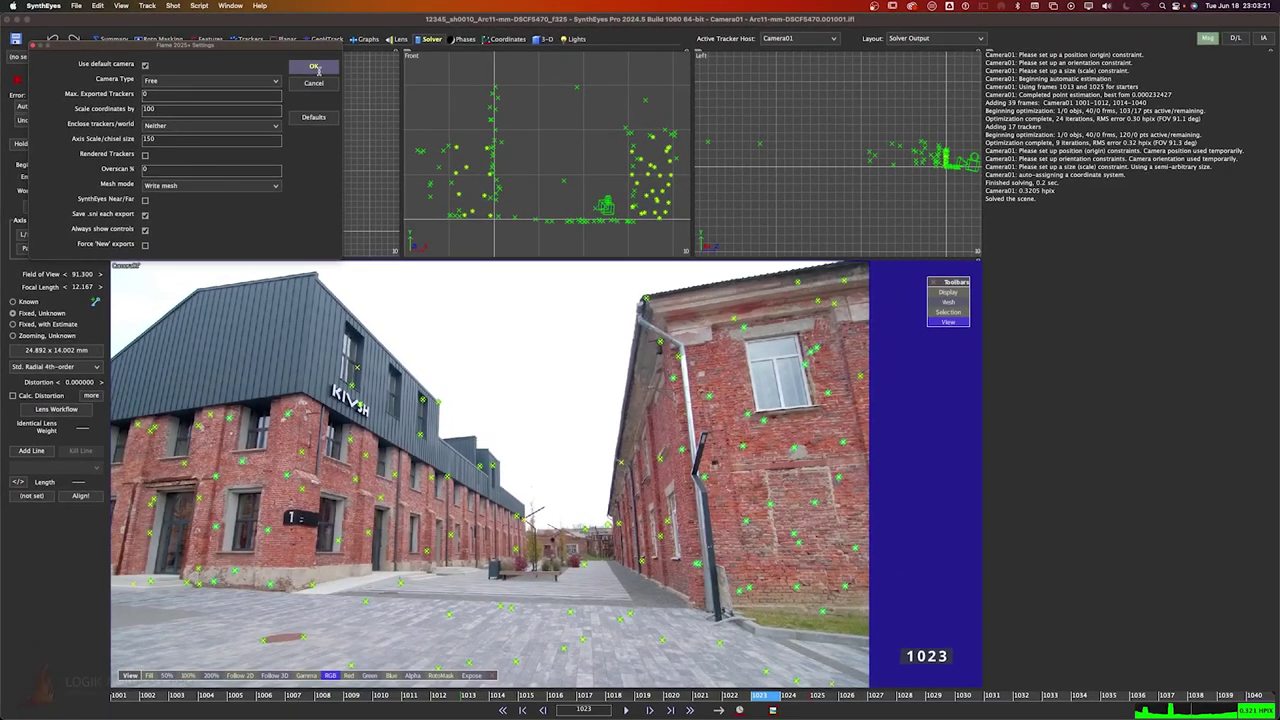
click(539, 111)
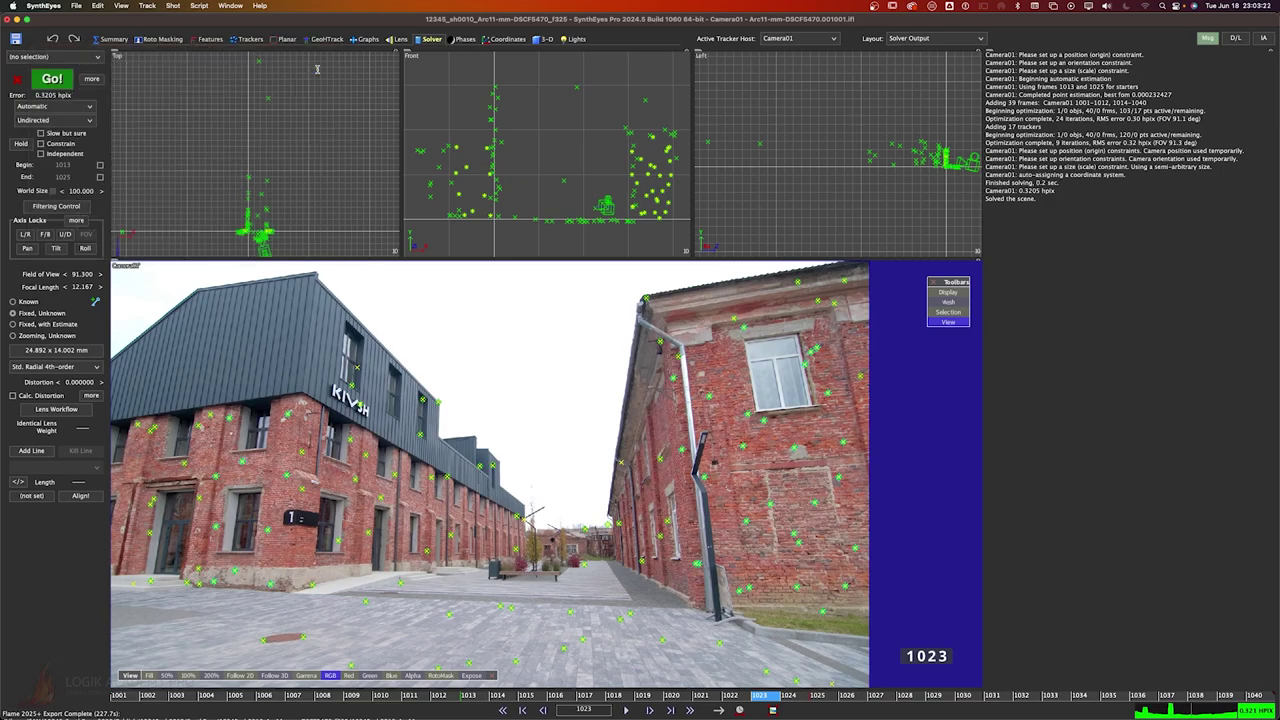
Step: Switch to Flame, receive the SynthEyes solve on the Arc11-mm-DSCF5470 clip and space the new Action node away from the clip
key(super+Tab)
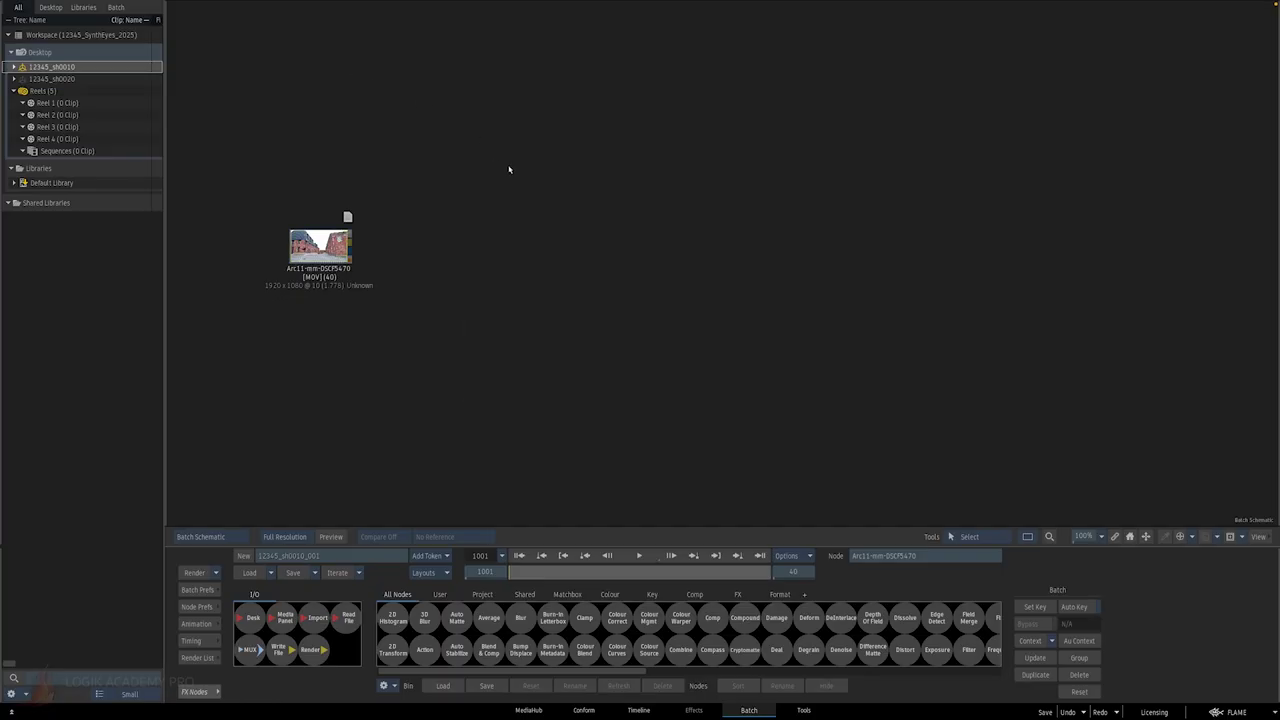
drag(342, 242, 360, 242)
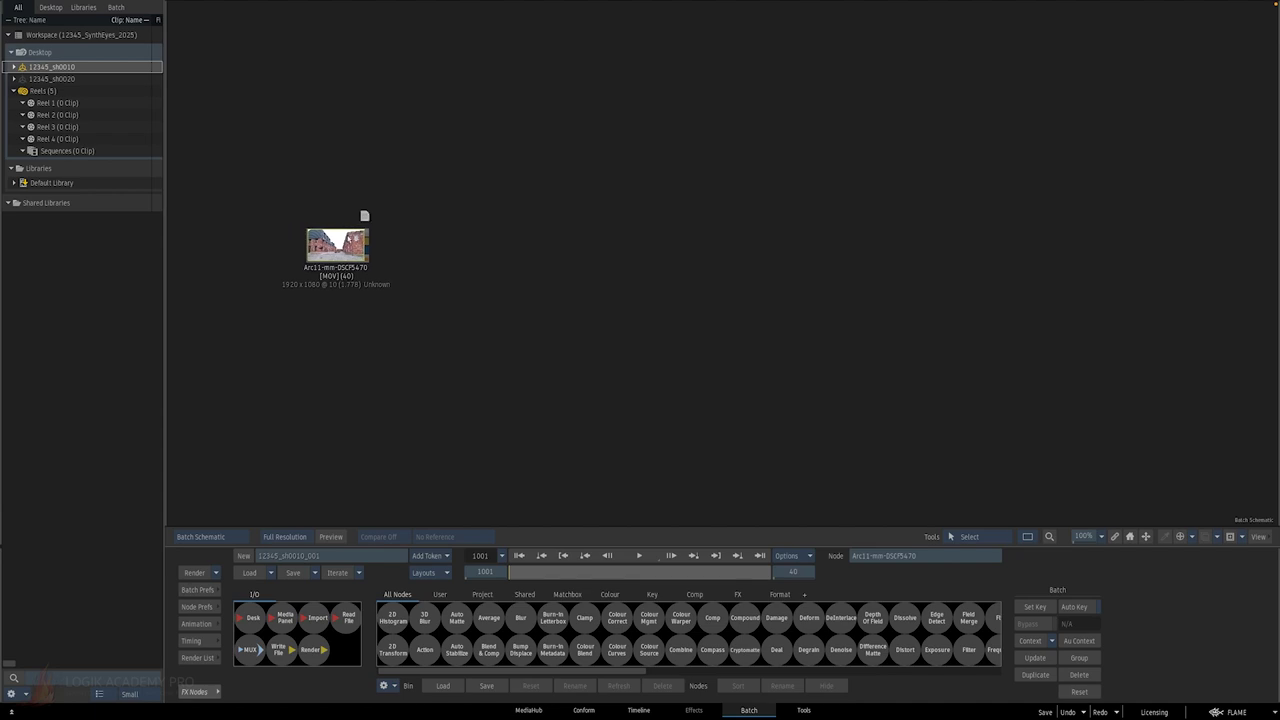
right_click(360, 242)
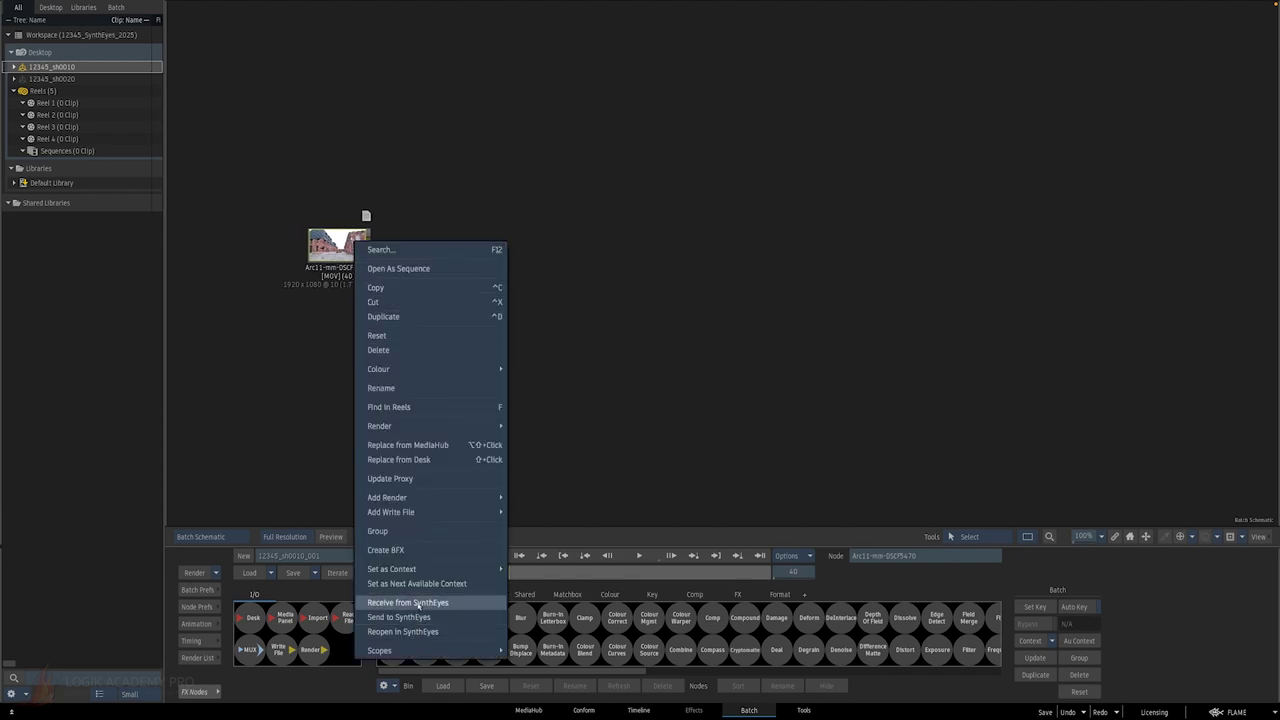
click(417, 602)
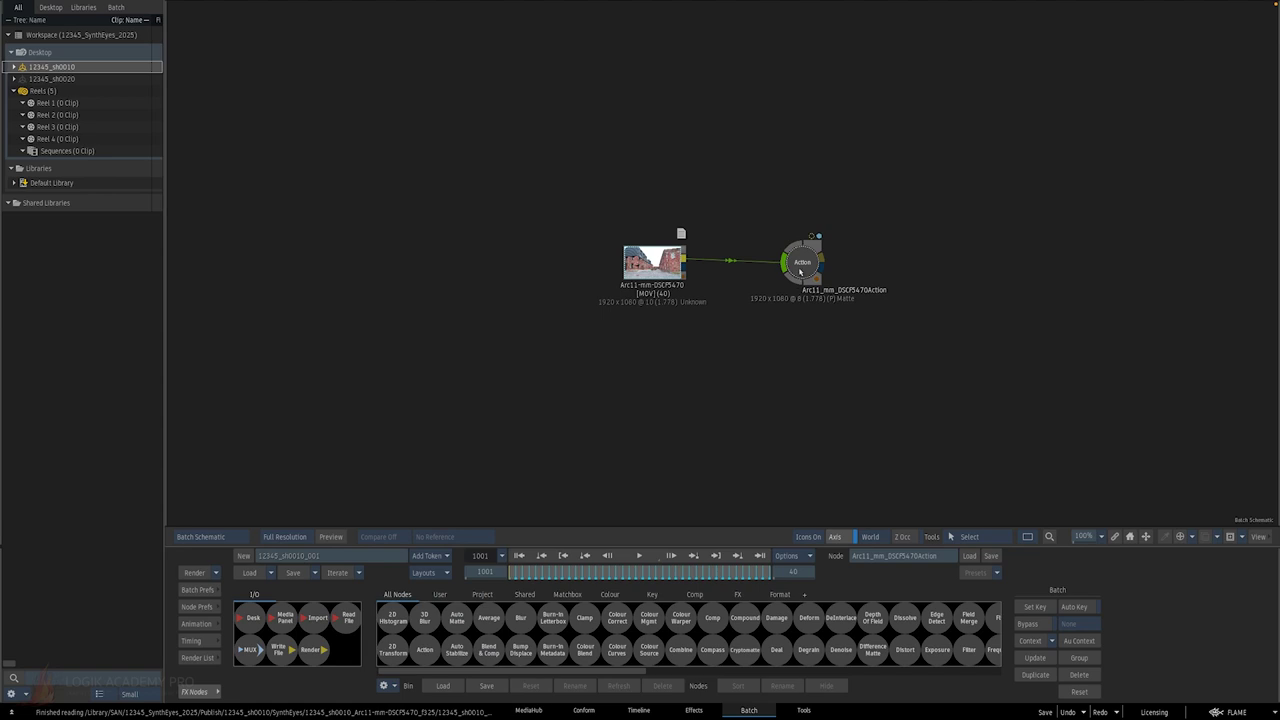
drag(801, 269, 875, 268)
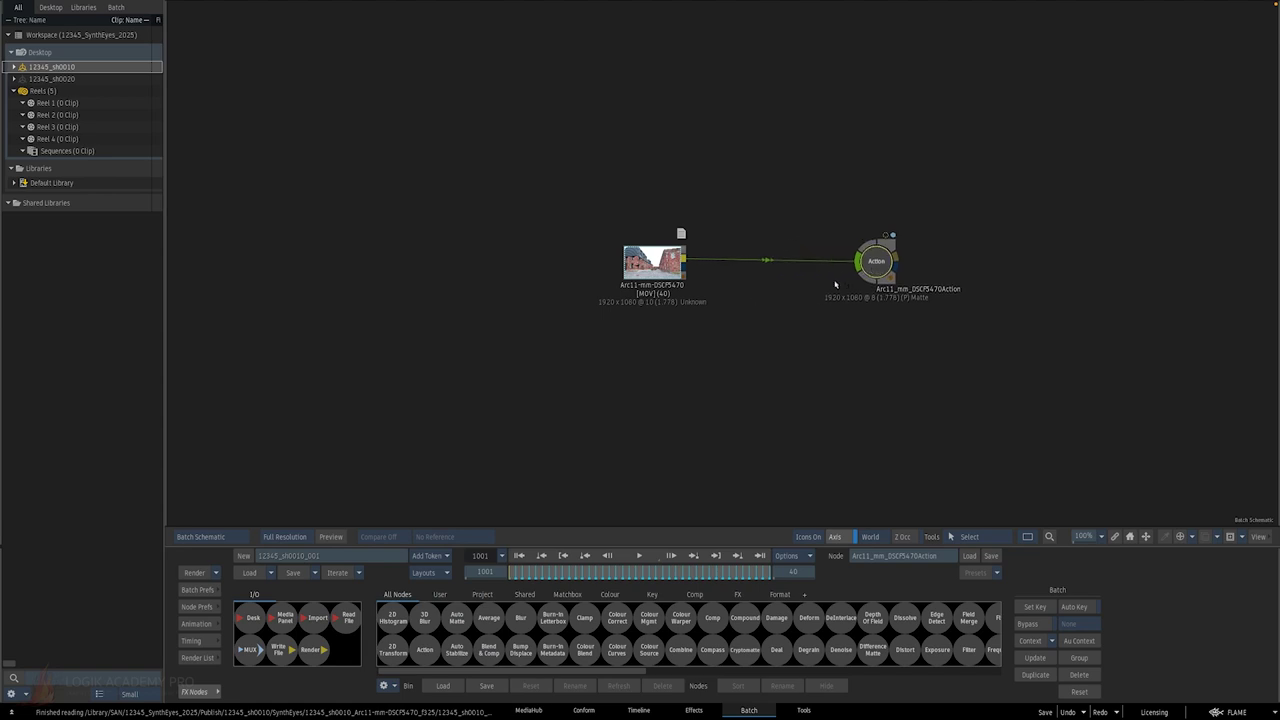
Step: Open the Action node's schematic to examine the imported camera and tracker axes, and display its comp output
key(Return)
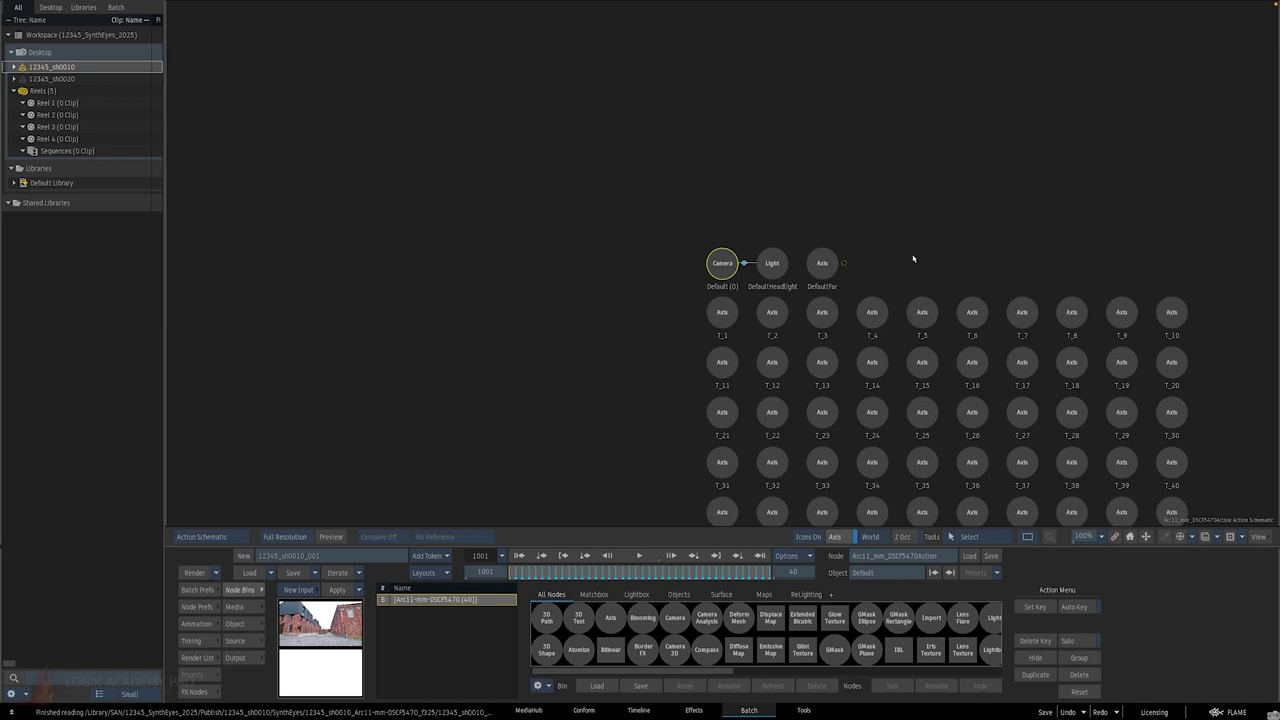
drag(922, 253, 685, 112)
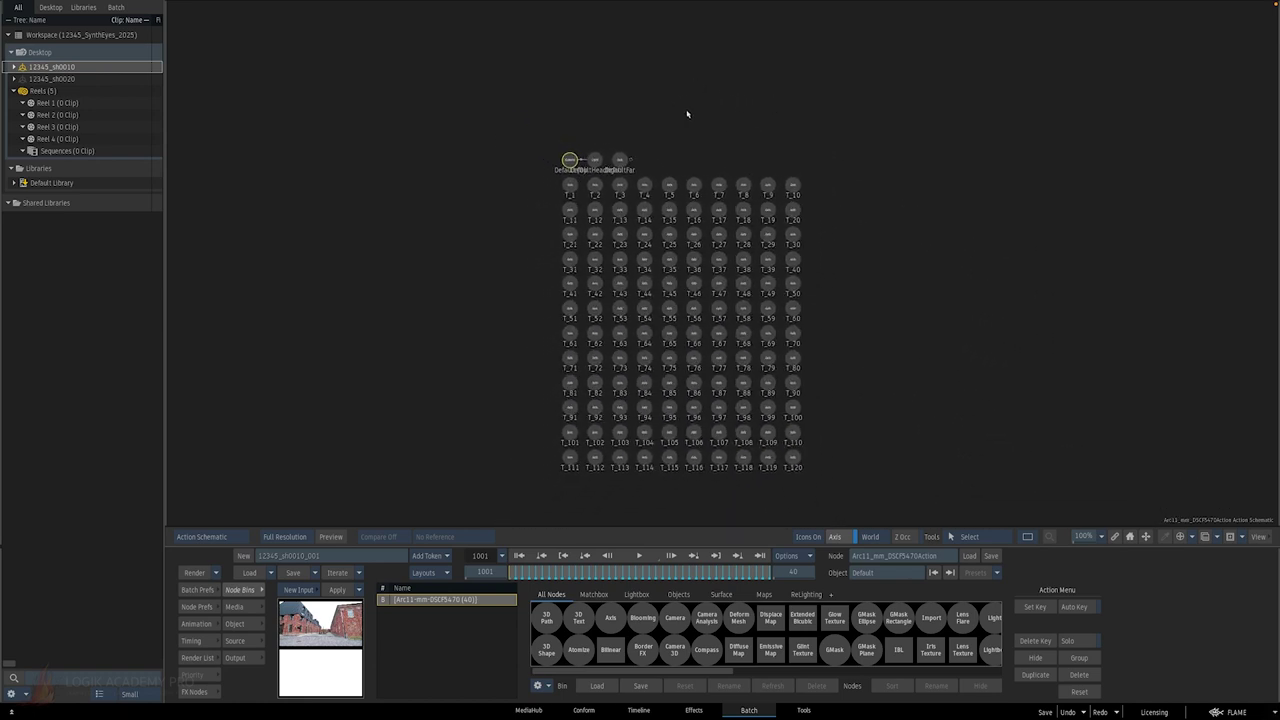
key(F4)
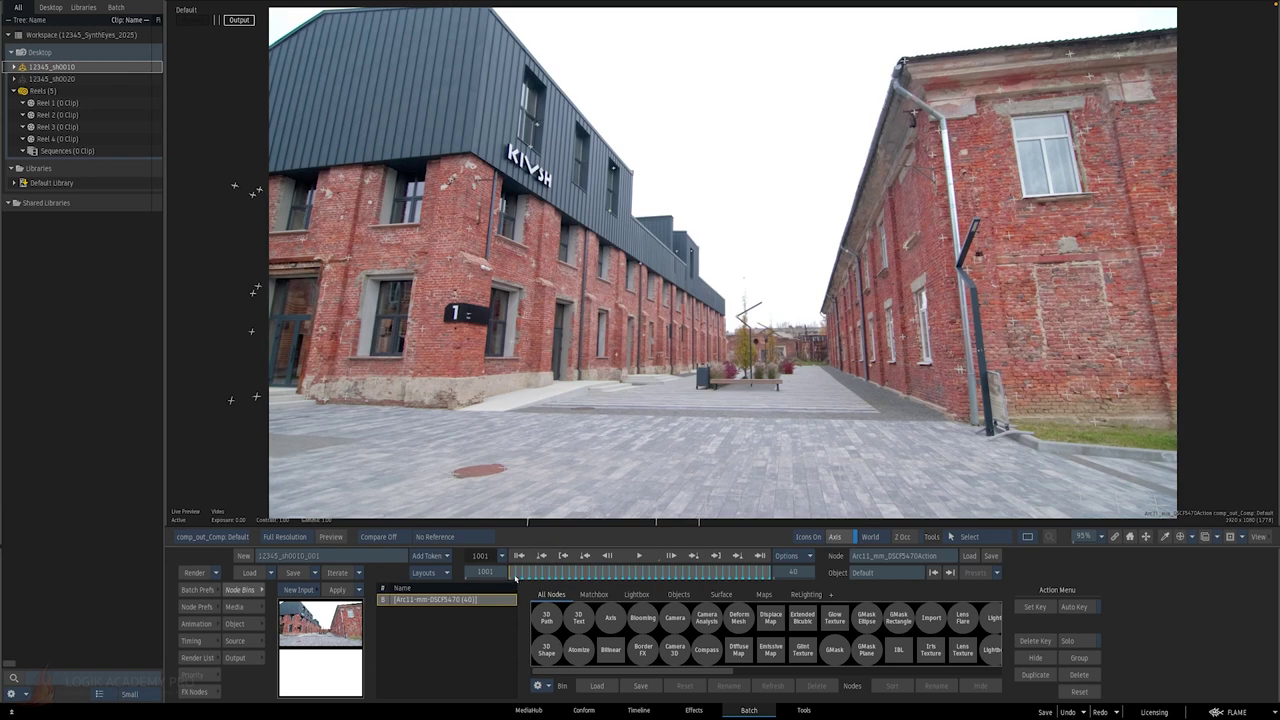
Step: Scrub through the Action comp output to check how the tracker axes stick to the buildings
mouse_move(515, 577)
mouse_down()
mouse_move(817, 575)
mouse_move(512, 575)
mouse_up()
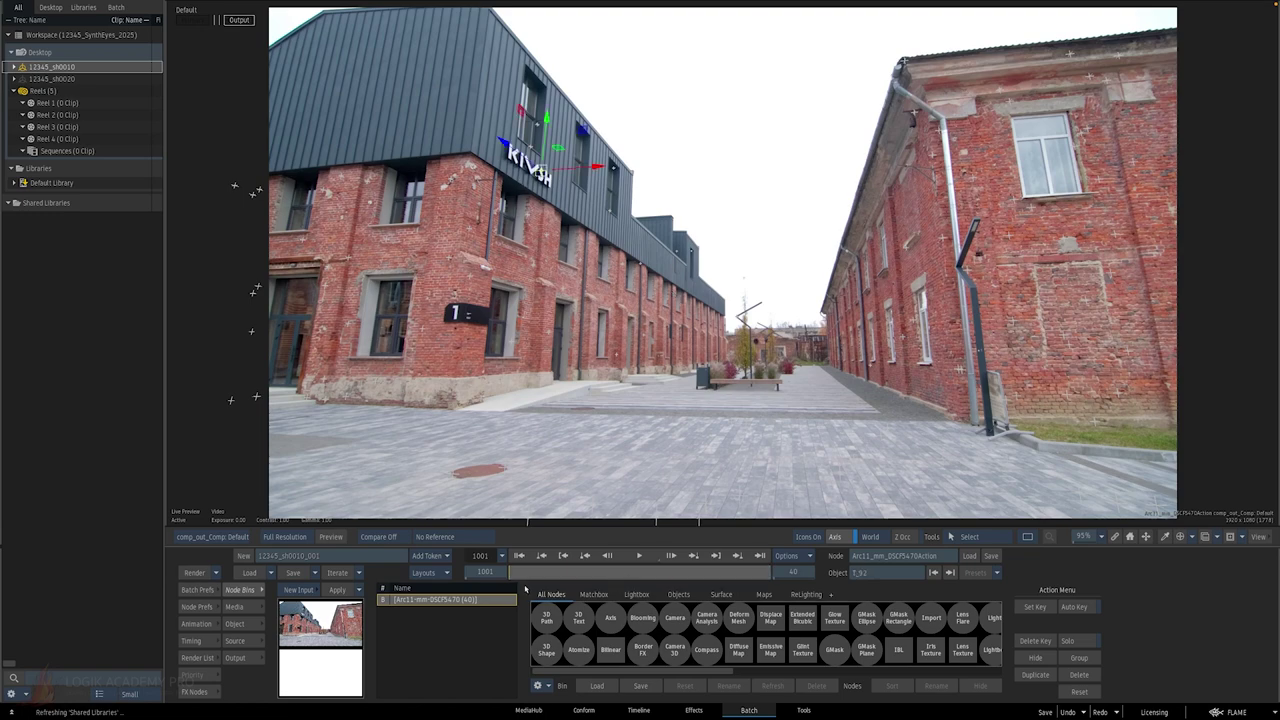
drag(524, 576, 474, 566)
Step: Quit SynthEyes while keeping Flame open
key(super+Tab)
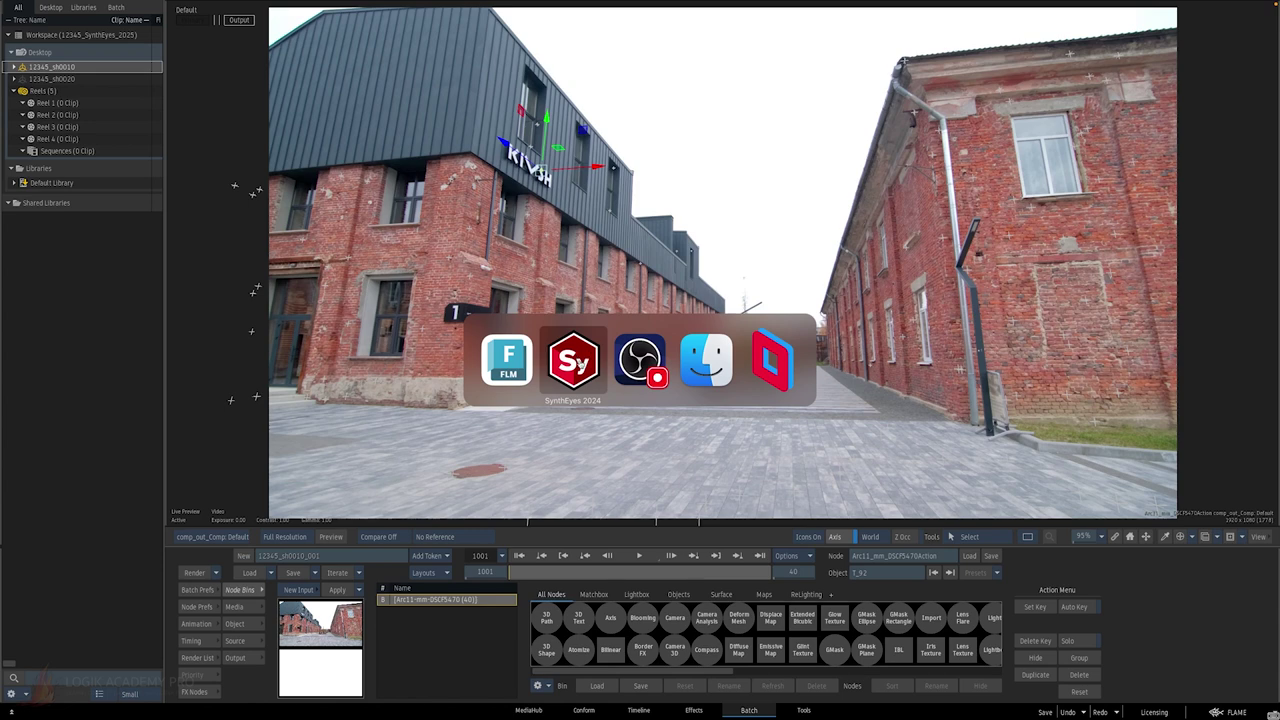
key(super+q)
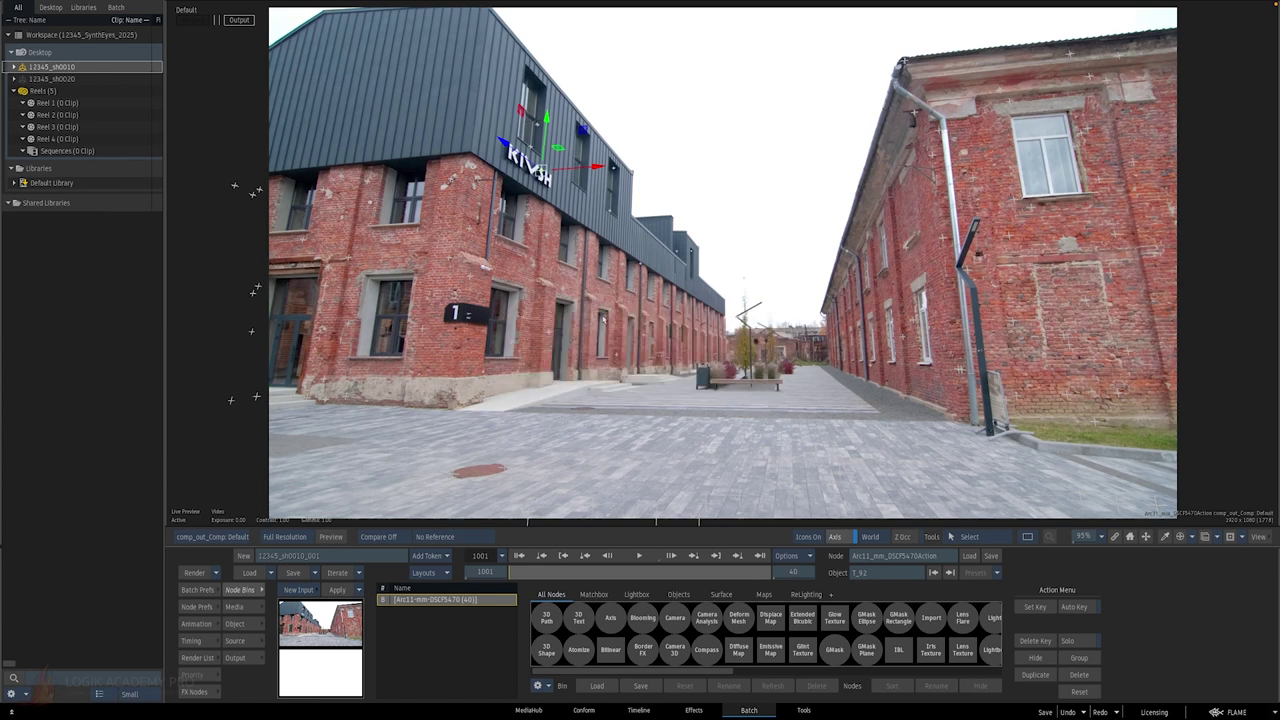
Step: Reopen the Action node's comp output to inspect the tracker axes again, and return to the Batch schematic
key(F4)
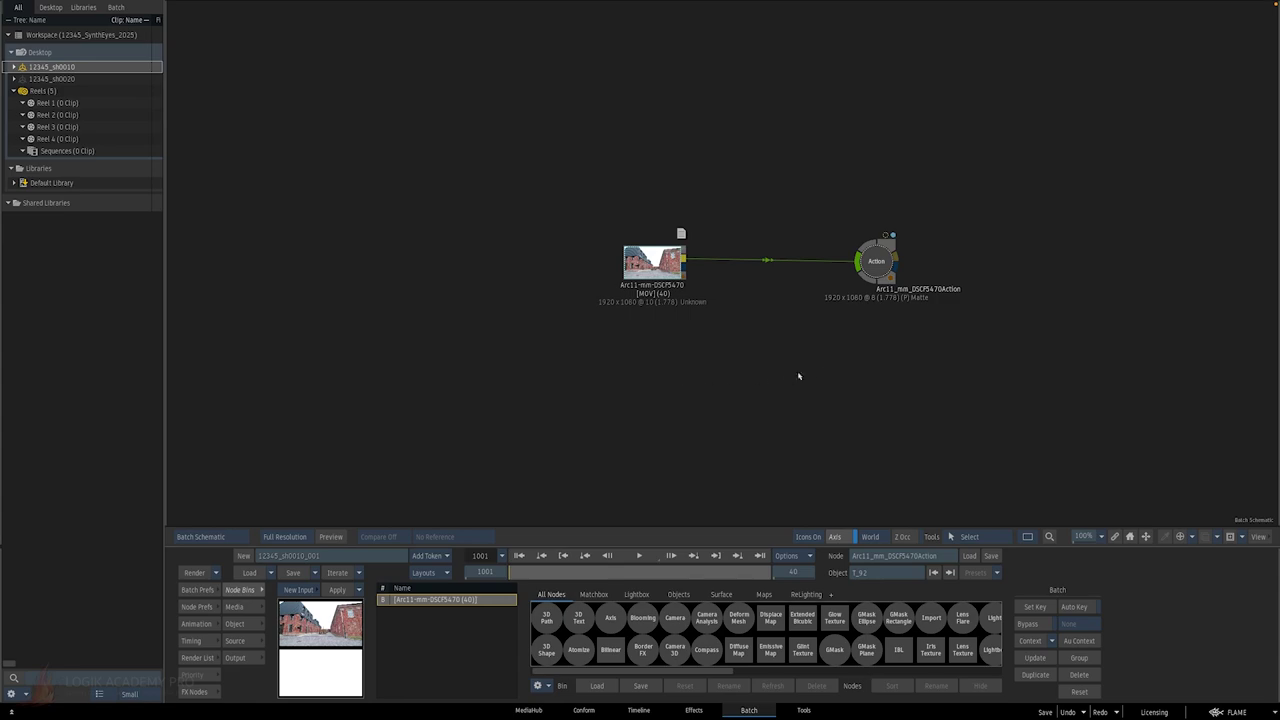
double_click(872, 262)
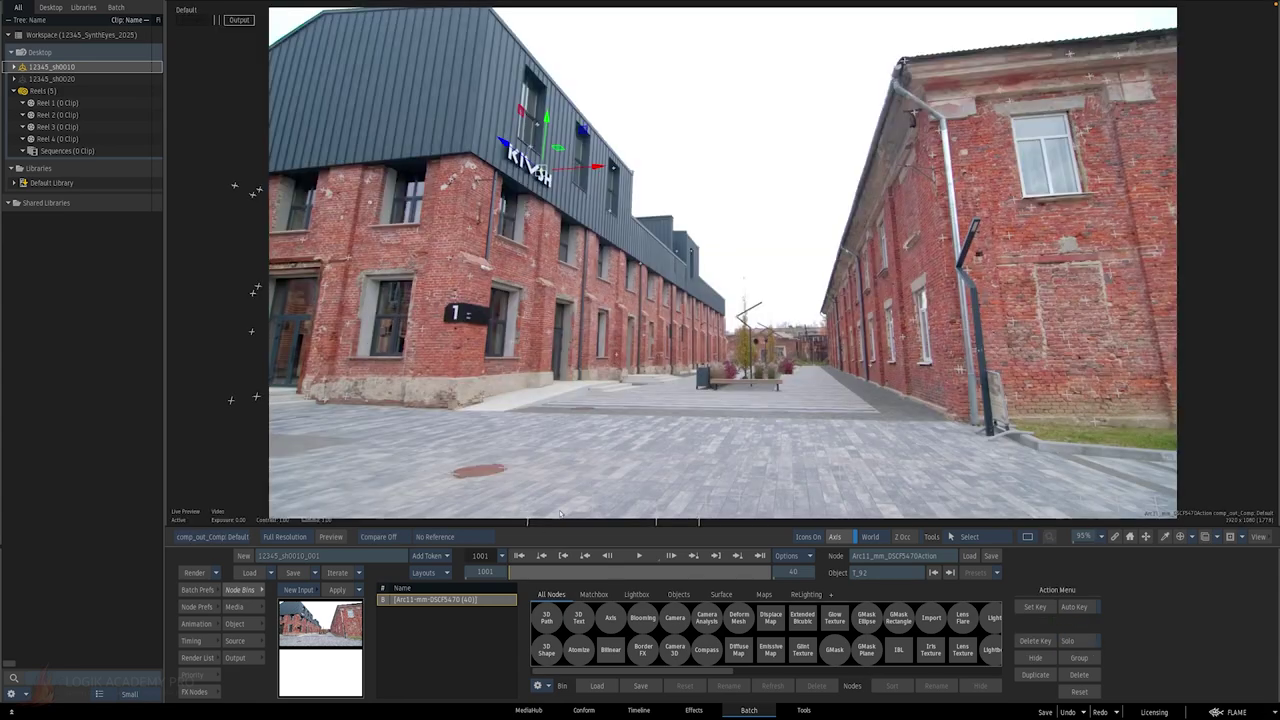
mouse_move(521, 570)
mouse_down()
mouse_move(851, 577)
mouse_move(508, 572)
mouse_up()
key(Escape)
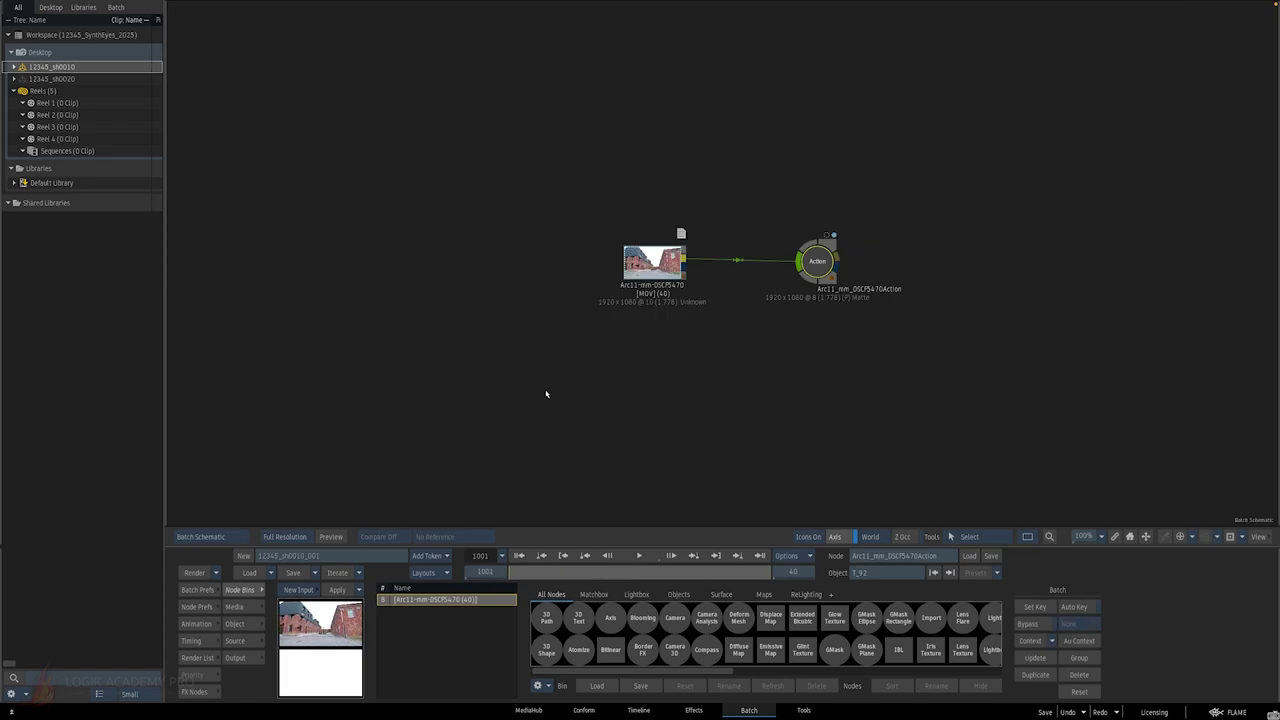
key(super+Tab)
key(super+Tab)
key(super+Tab)
key(super+Tab)
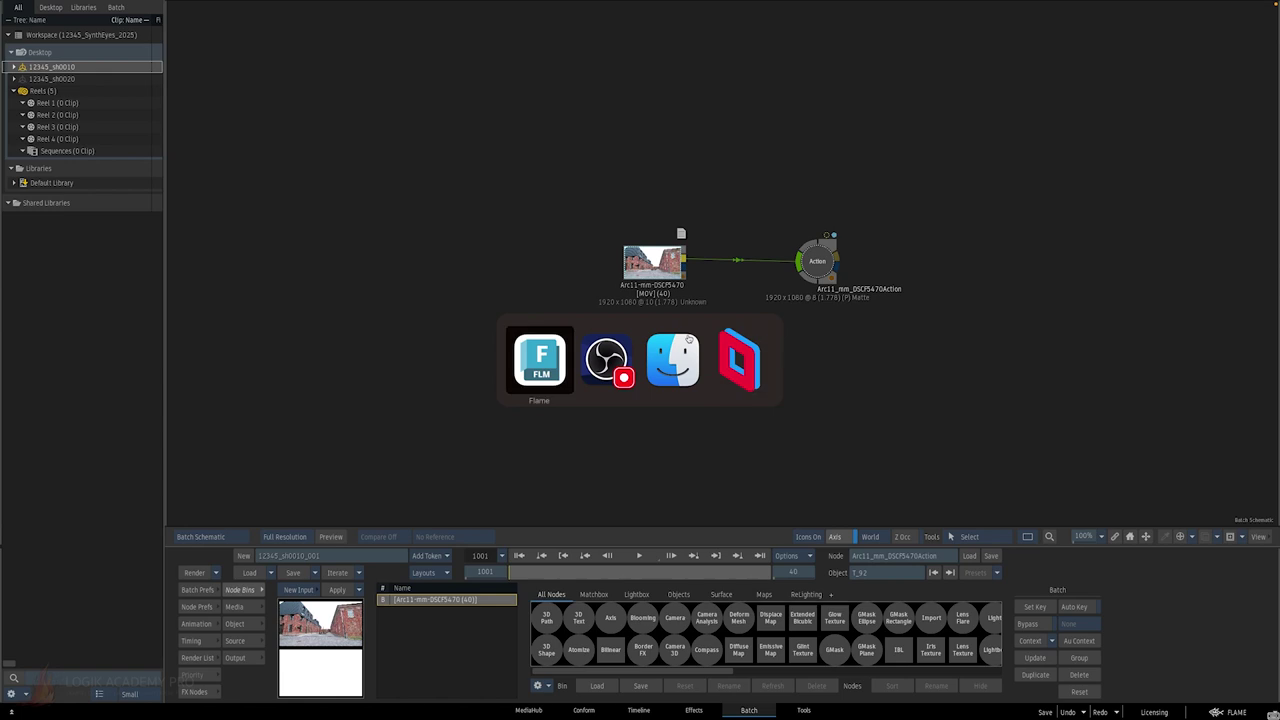
click(689, 340)
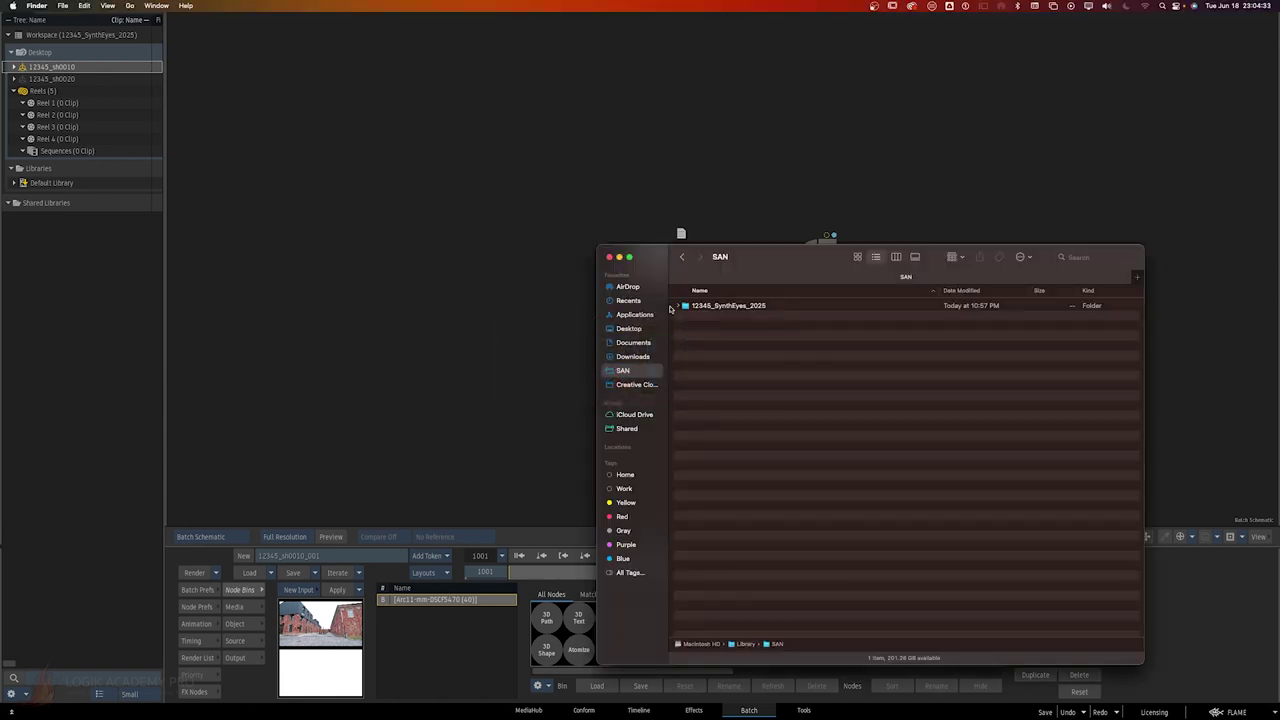
click(550, 255)
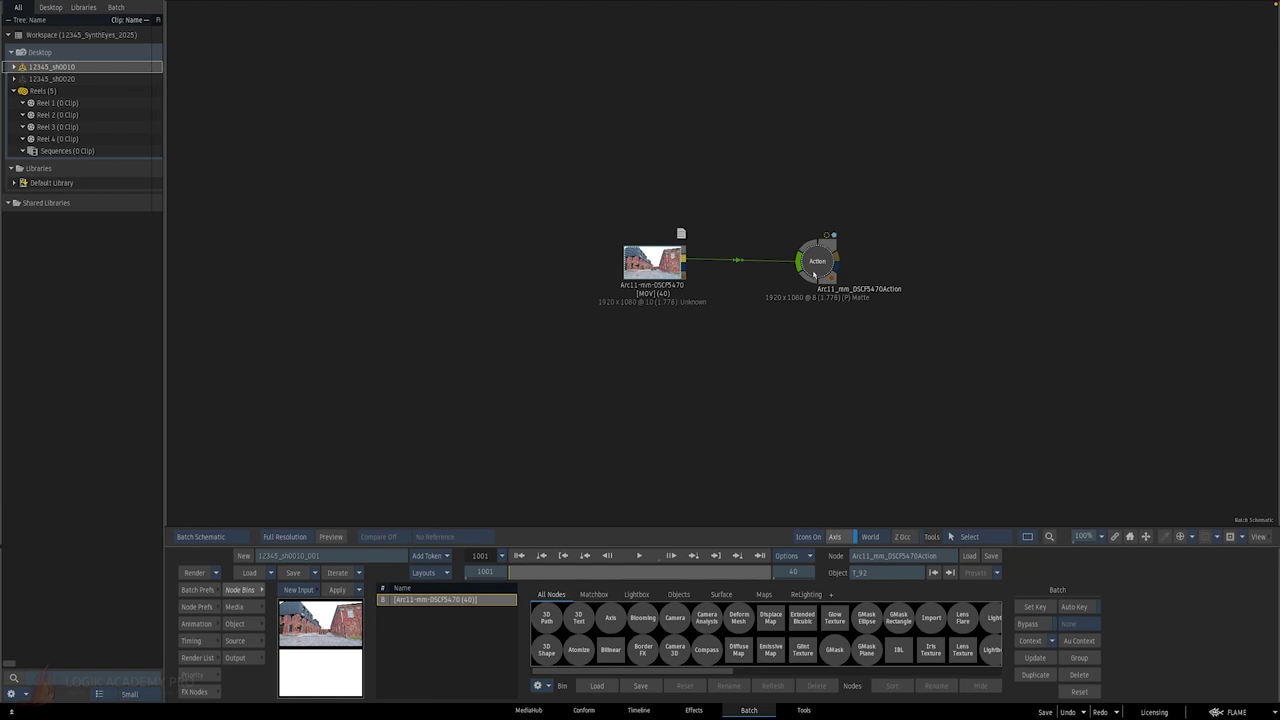
Step: Spread the Arc11-mm-DSCF5470 clip and its Action node apart, and reopen the clip's track in SynthEyes
drag(815, 272, 850, 272)
drag(689, 283, 546, 283)
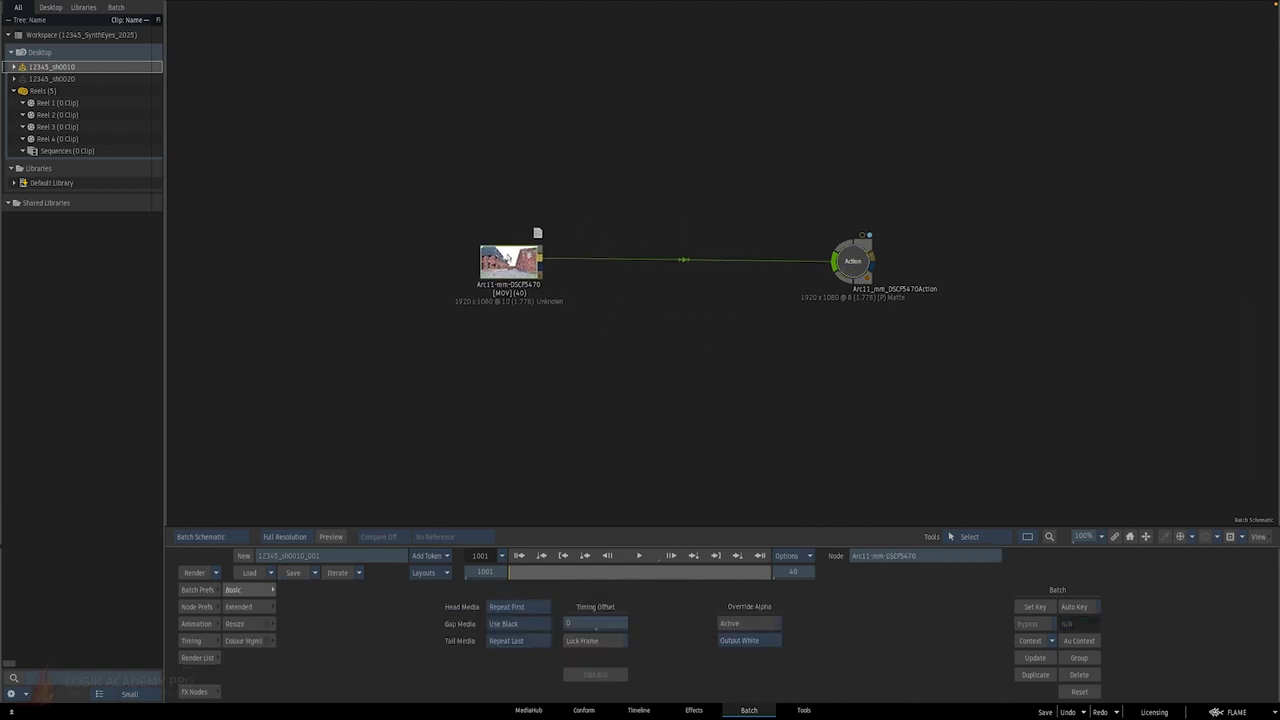
right_click(513, 258)
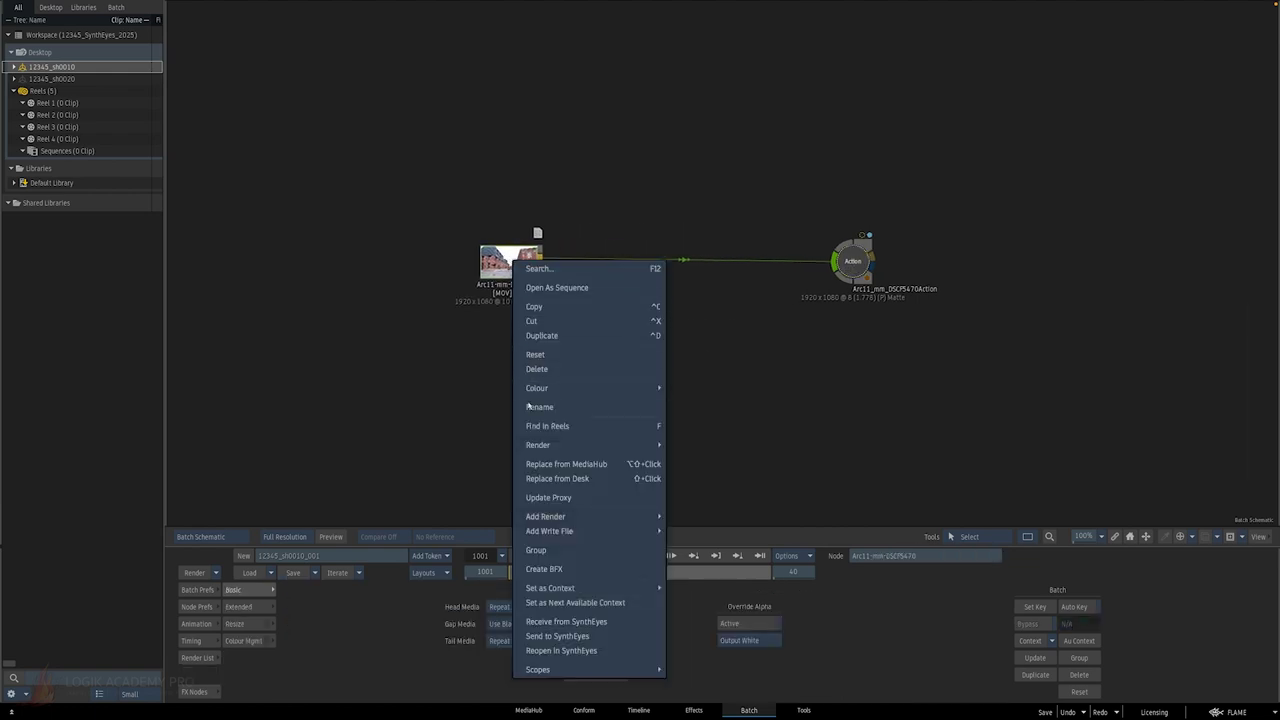
click(561, 650)
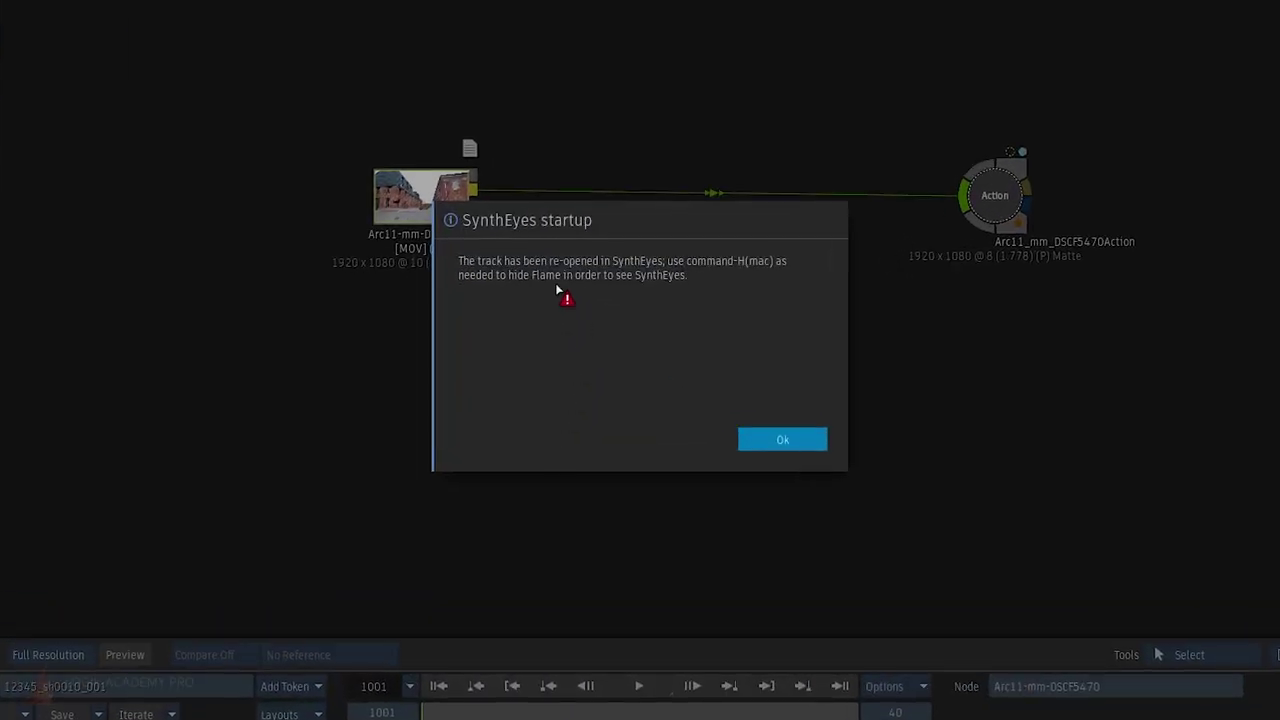
click(760, 445)
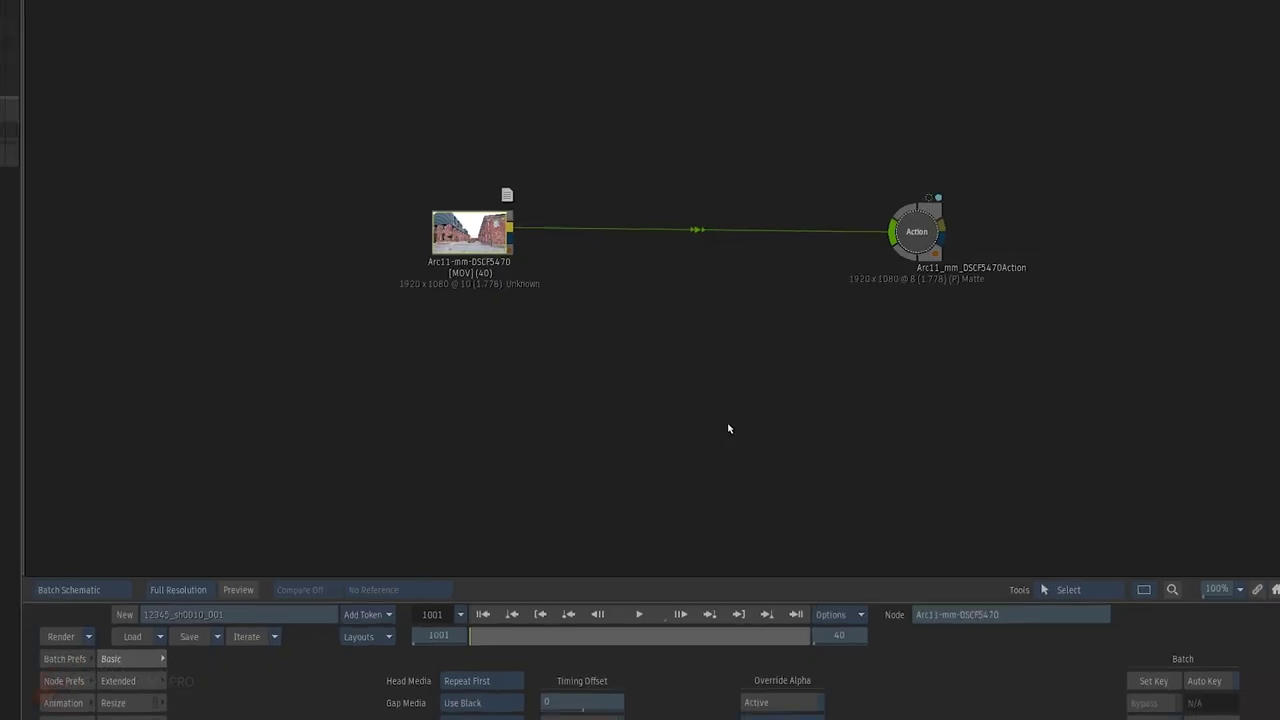
key(super+Tab)
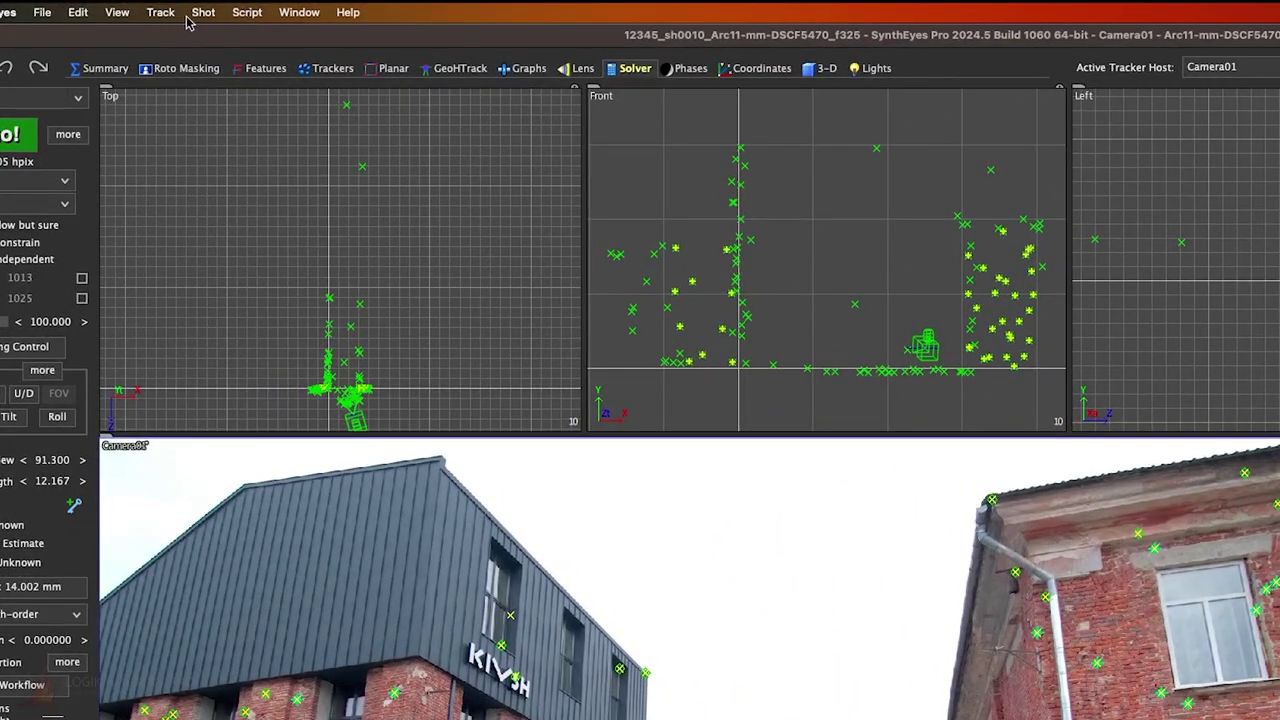
Step: Clean up the trackers with the scope set to All trackers and Bad Frames included, and apply the fix
click(160, 12)
click(190, 74)
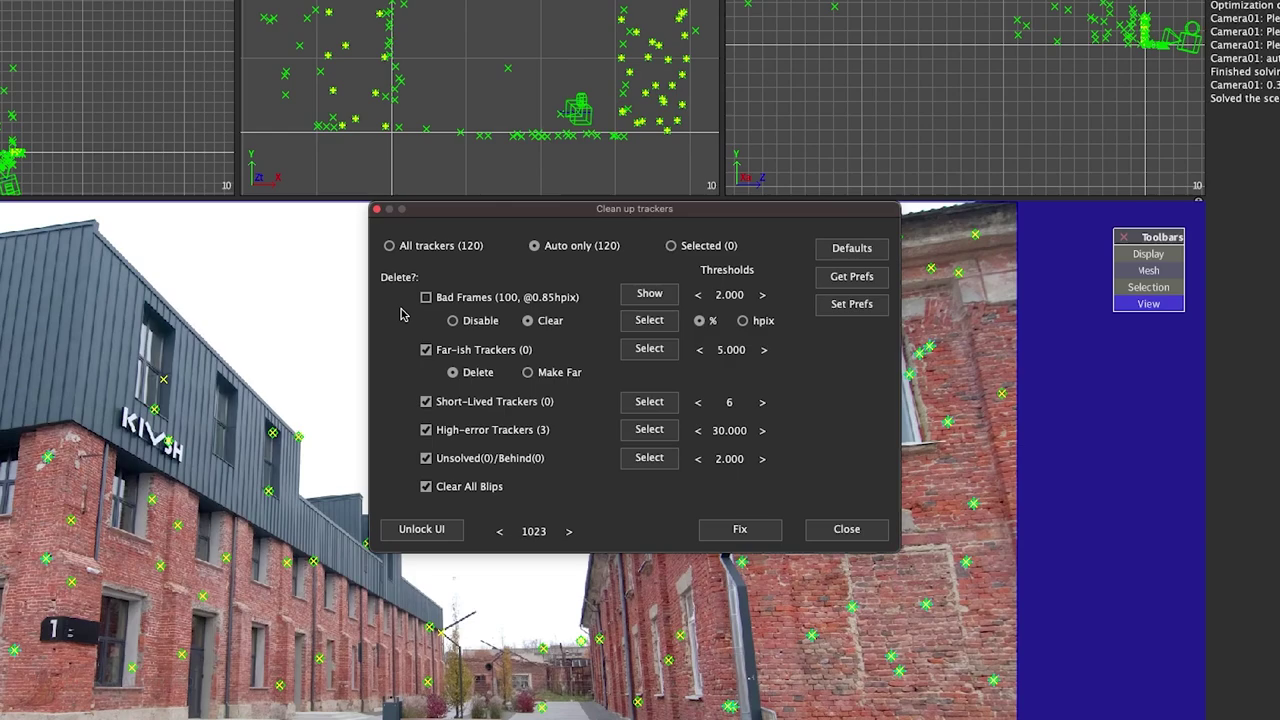
click(389, 245)
click(426, 297)
click(716, 540)
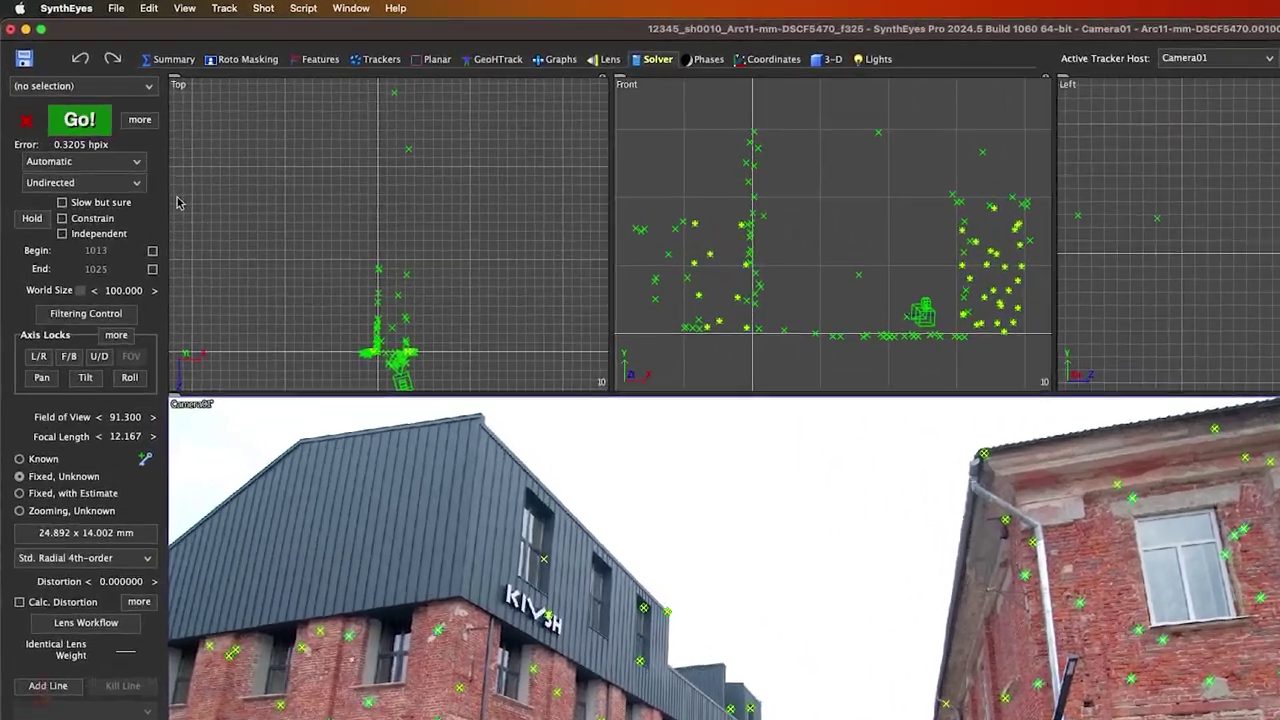
Step: Set the solver mode to Refine and solve the scene again
click(55, 105)
click(107, 193)
click(87, 131)
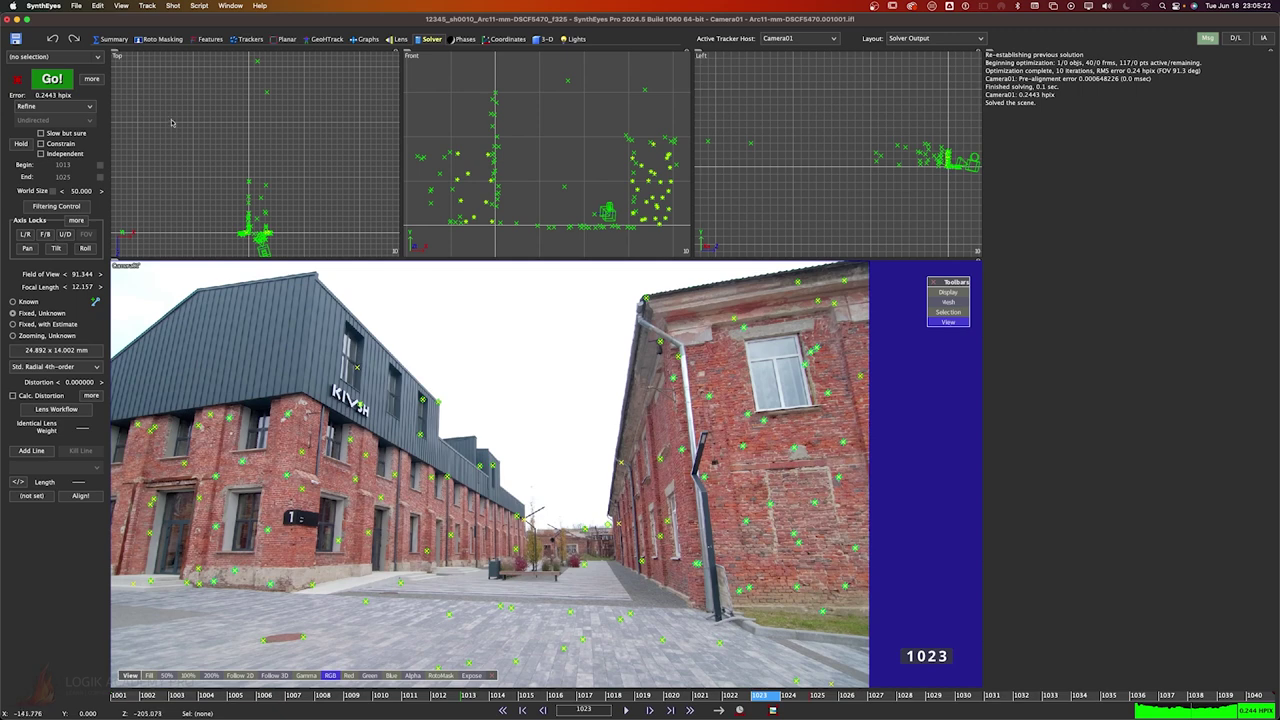
Step: Set the creation object to Plane, draw a large ground plane in the Top view and shift it toward the camera
right_click(290, 218)
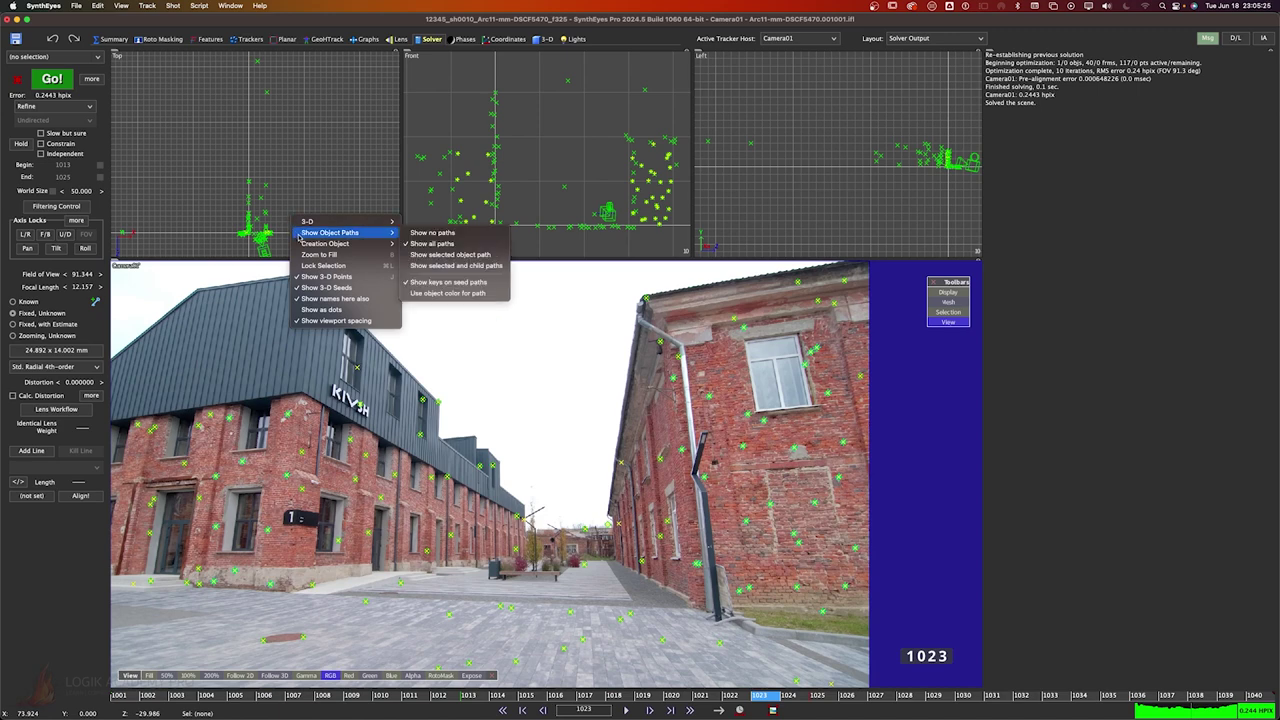
mouse_move(303, 245)
click(418, 265)
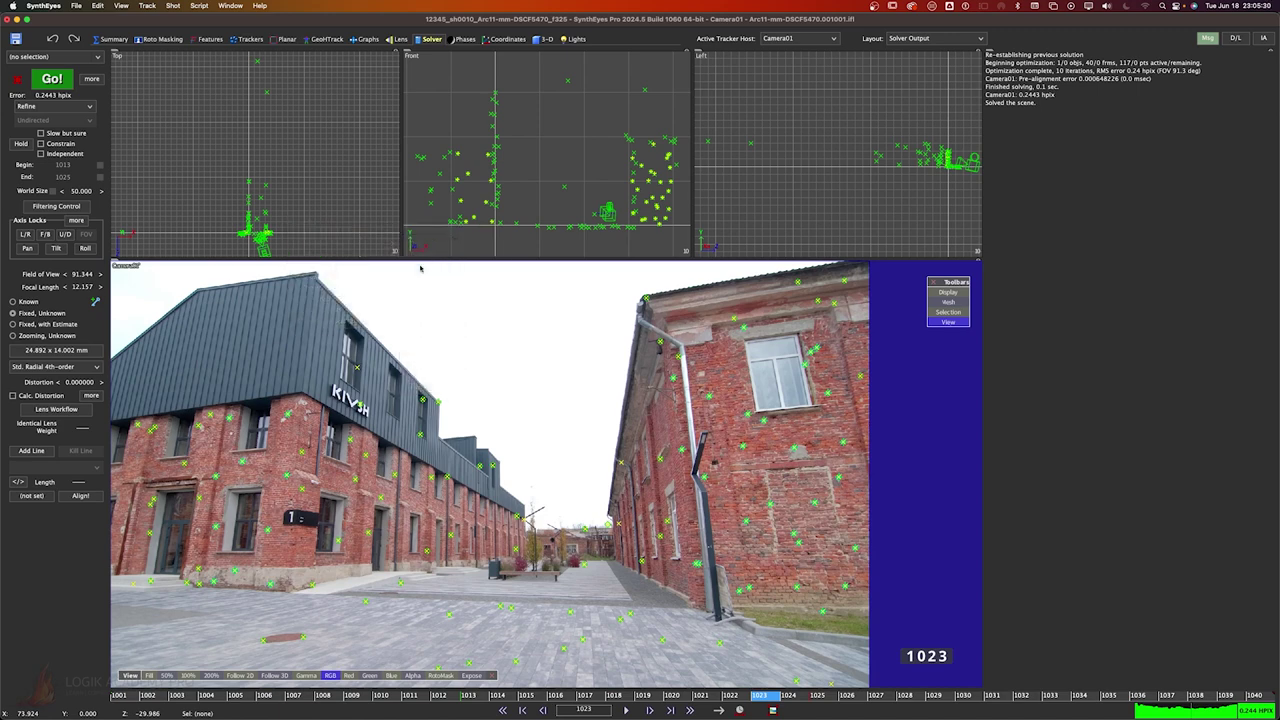
drag(214, 152, 336, 245)
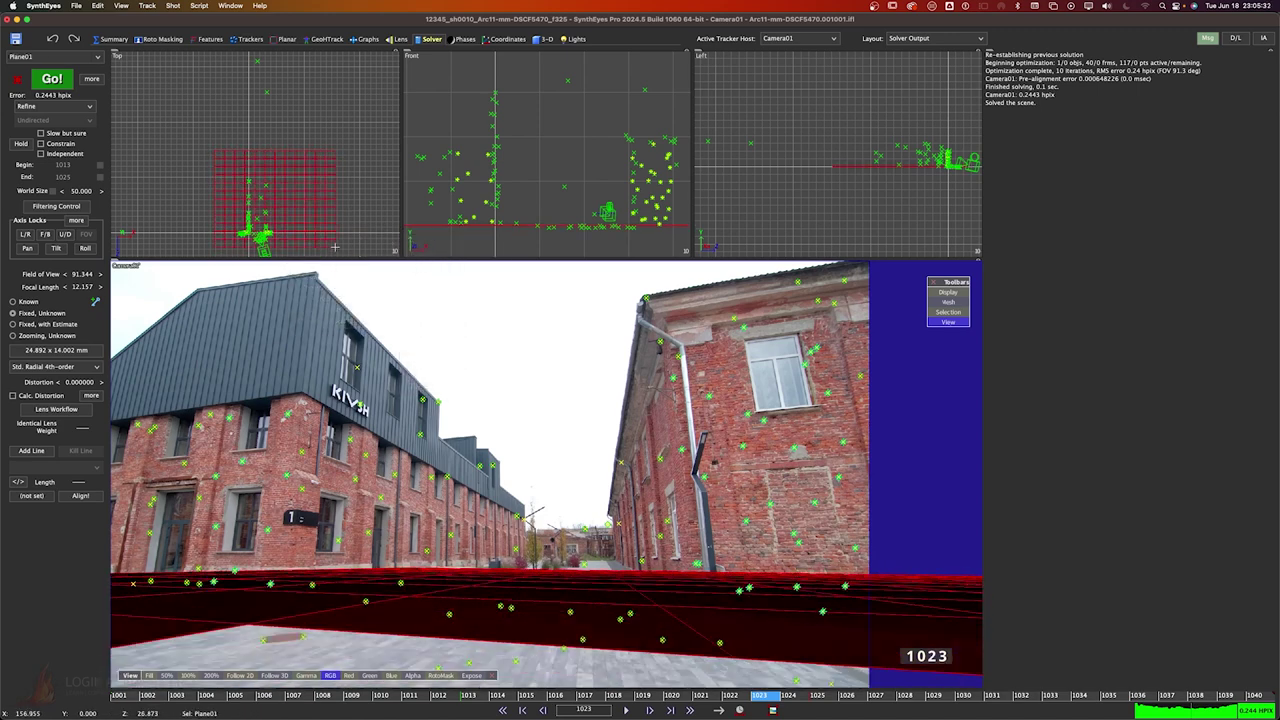
drag(292, 166, 278, 194)
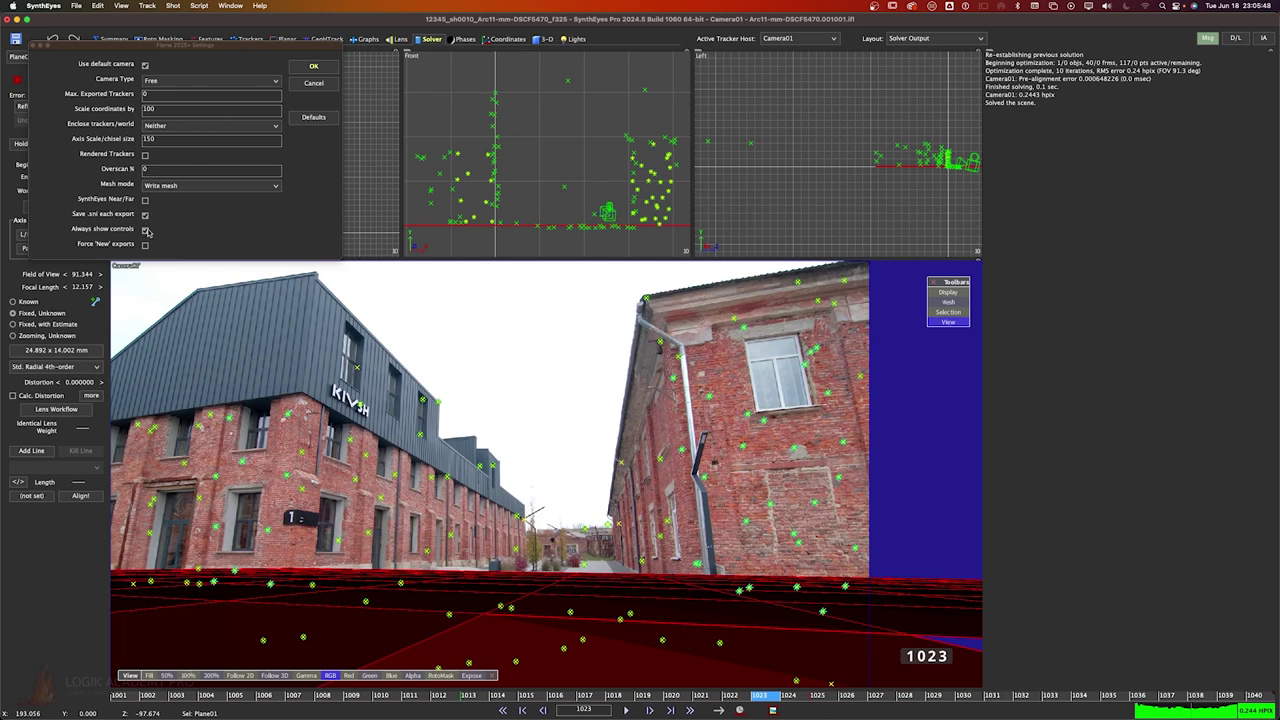
Step: Run the Flame 2025+ export with mesh mode Write mesh, switch to Flame and receive the SynthEyes update on the clip
click(313, 67)
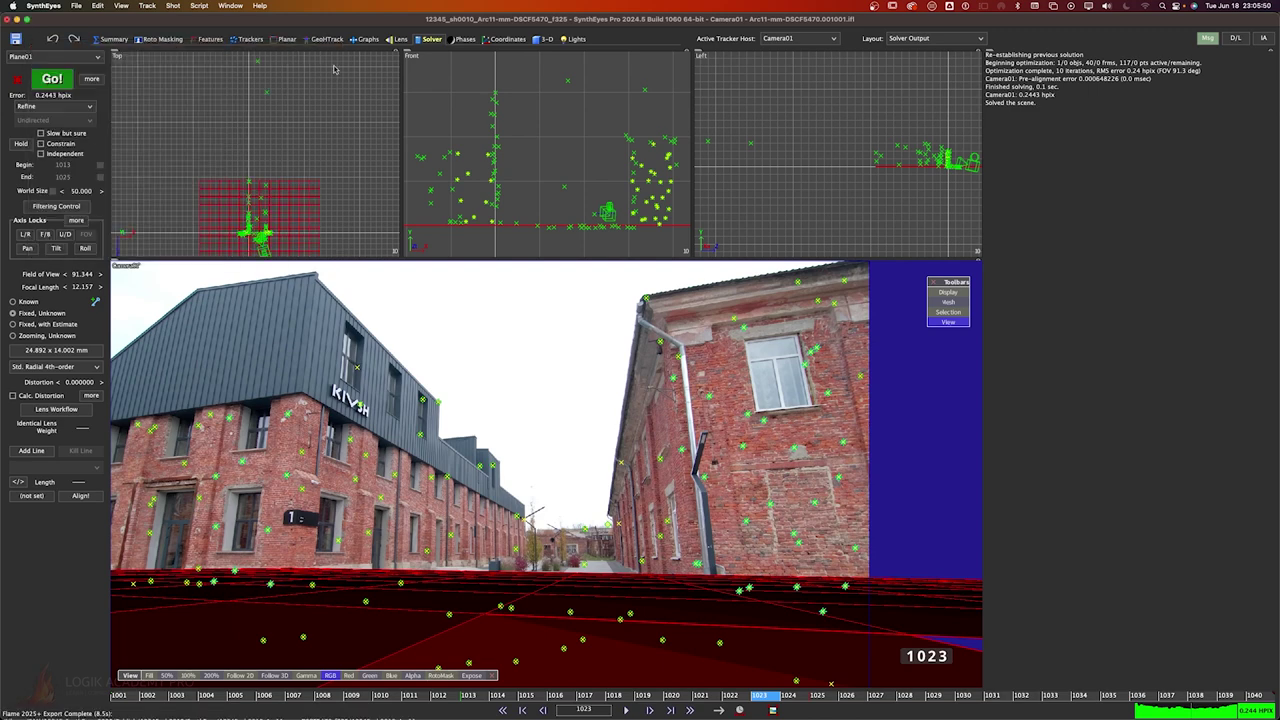
key(super+Tab)
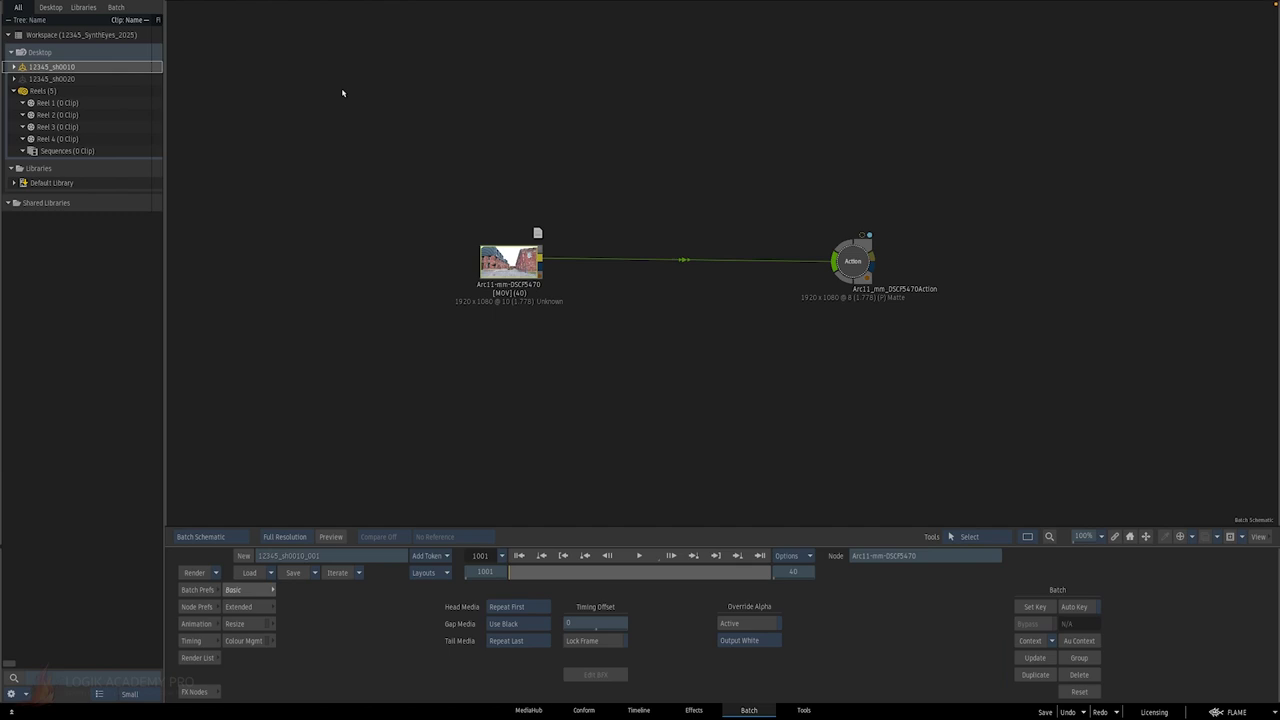
right_click(510, 262)
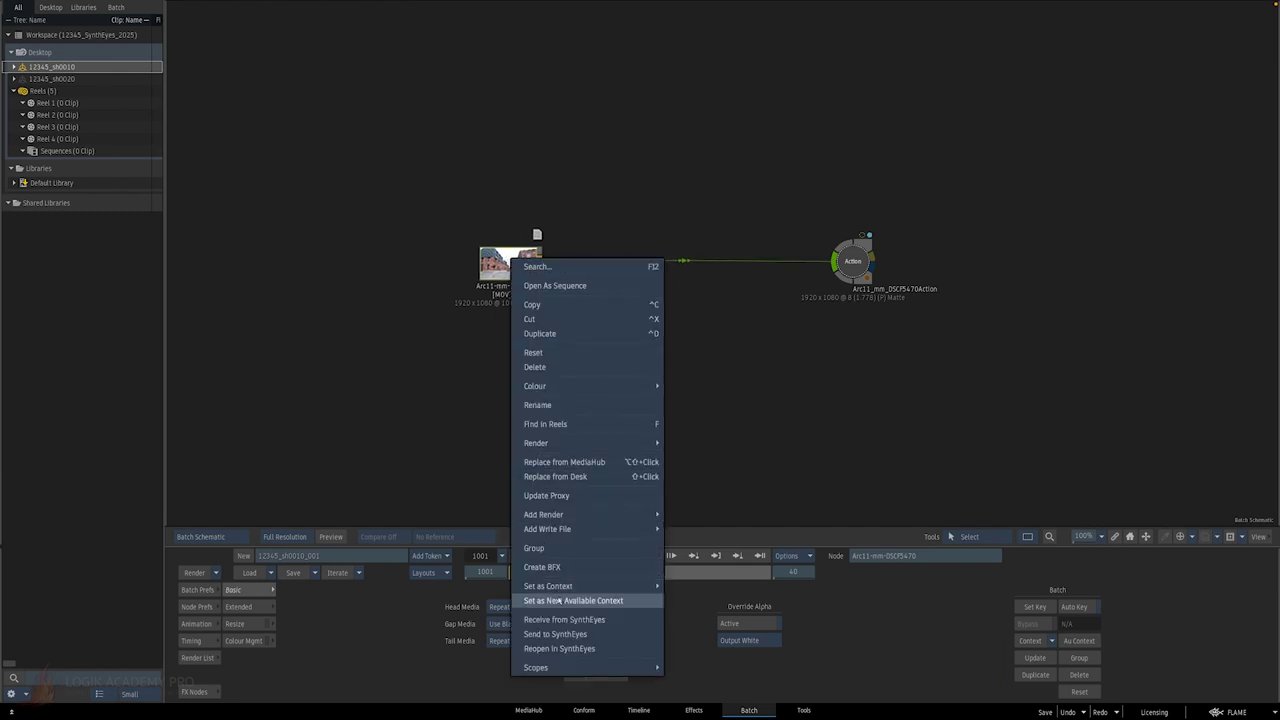
click(565, 619)
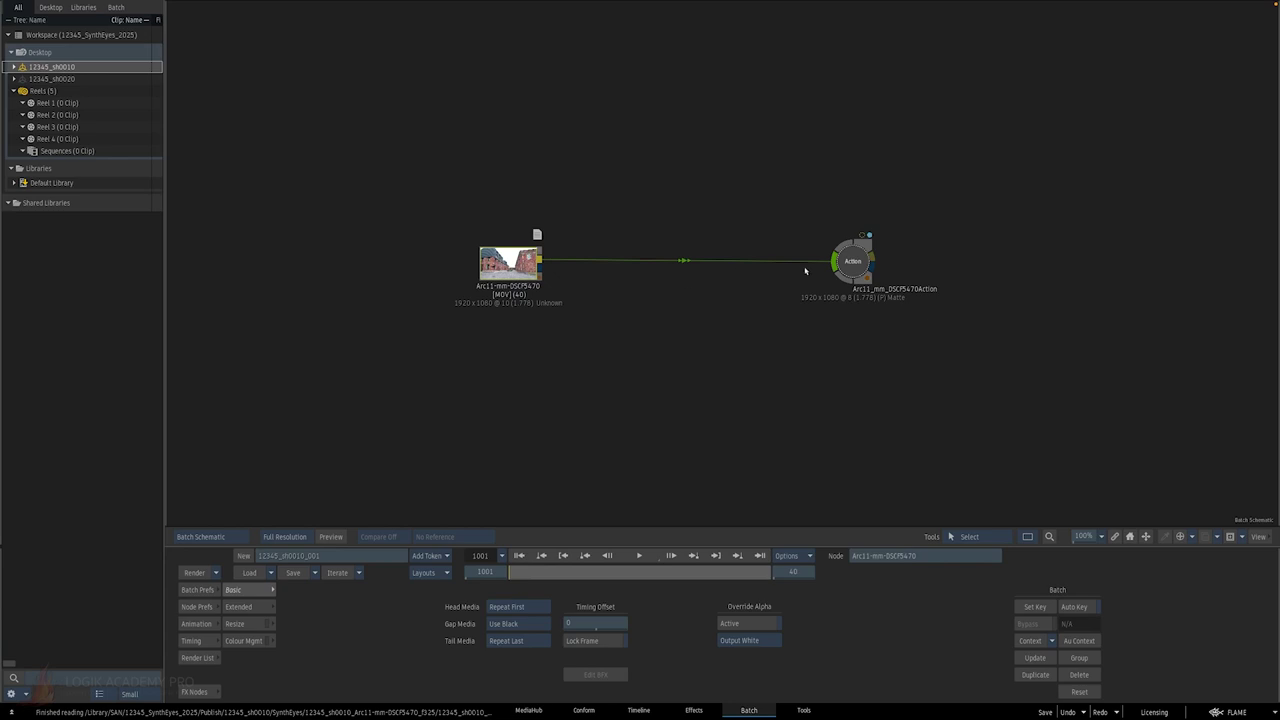
Step: Open the Action node's schematic and comp output to examine the imported plane and trackers over the footage
double_click(836, 264)
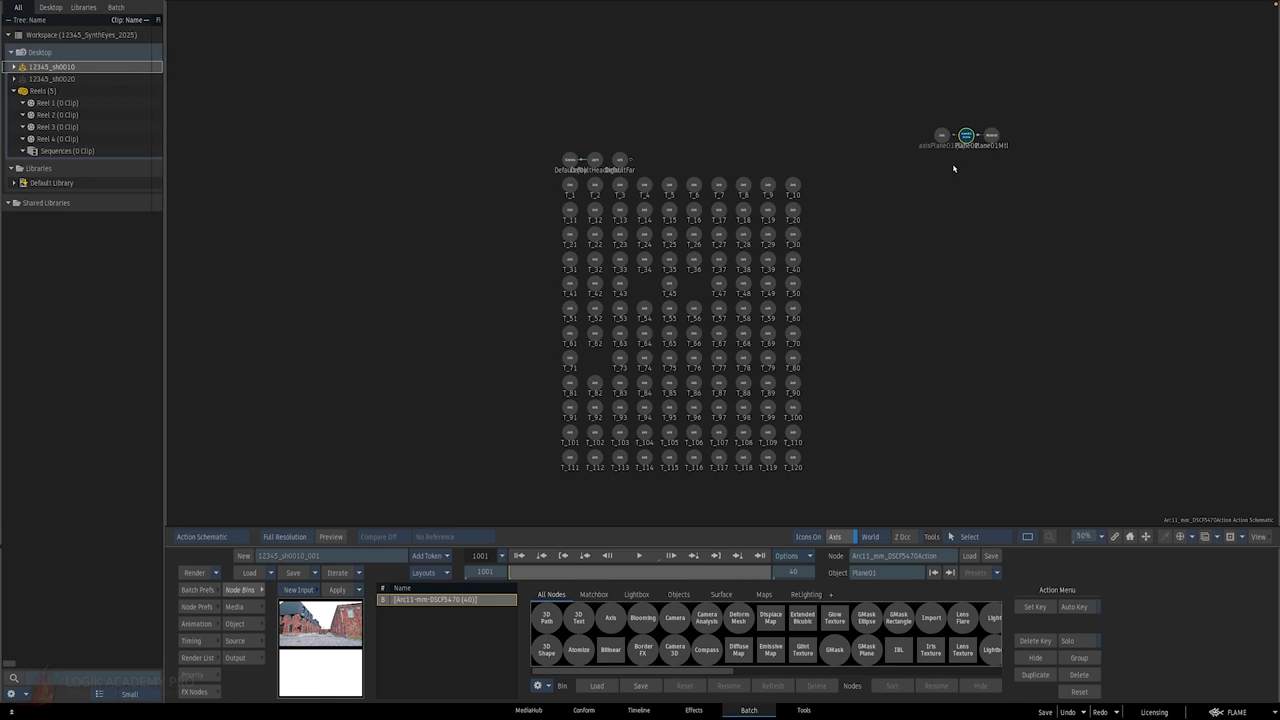
key(F4)
key(space)
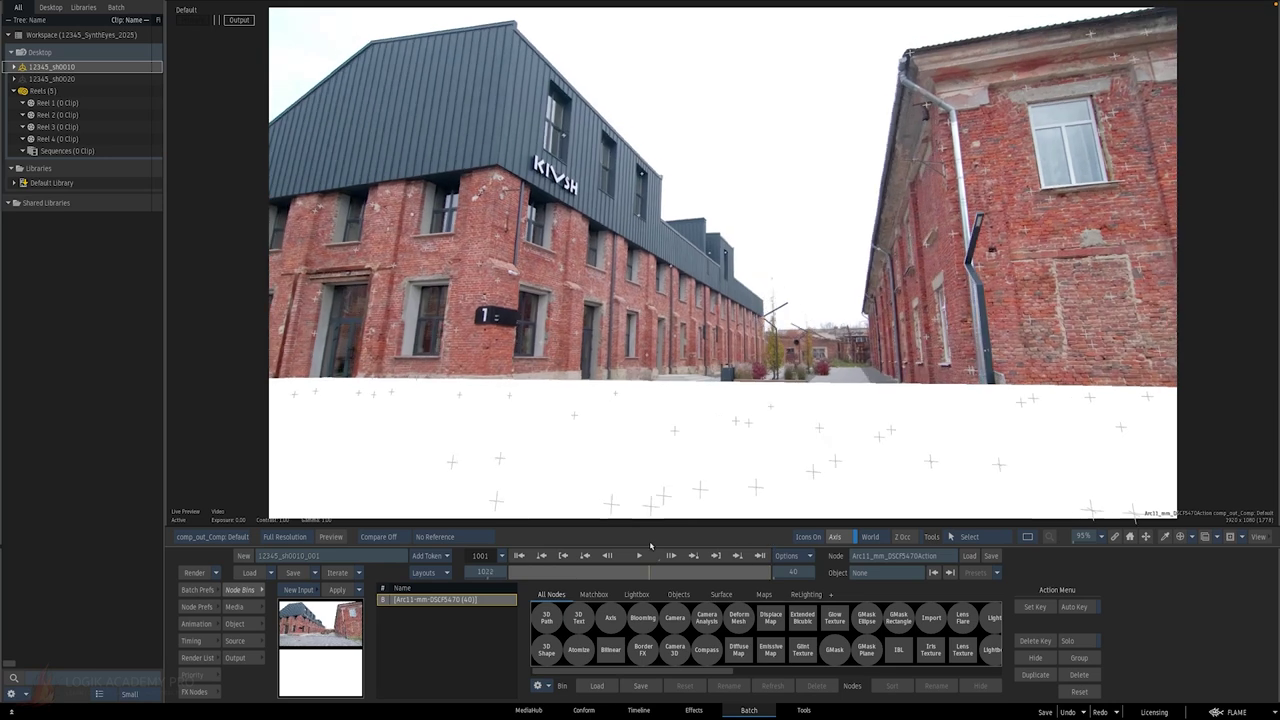
Step: Return to the Batch schematic, read the SynthEyes file path in the clip's note and collapse the note
key(F4)
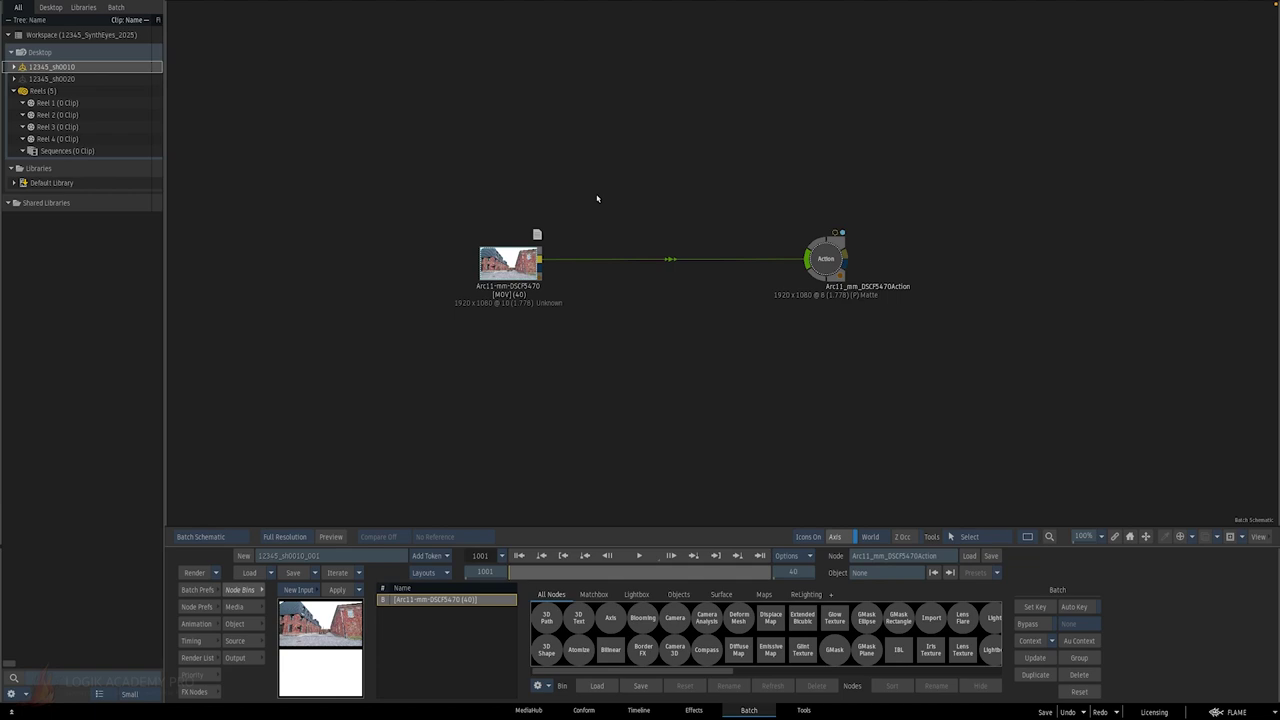
mouse_move(536, 235)
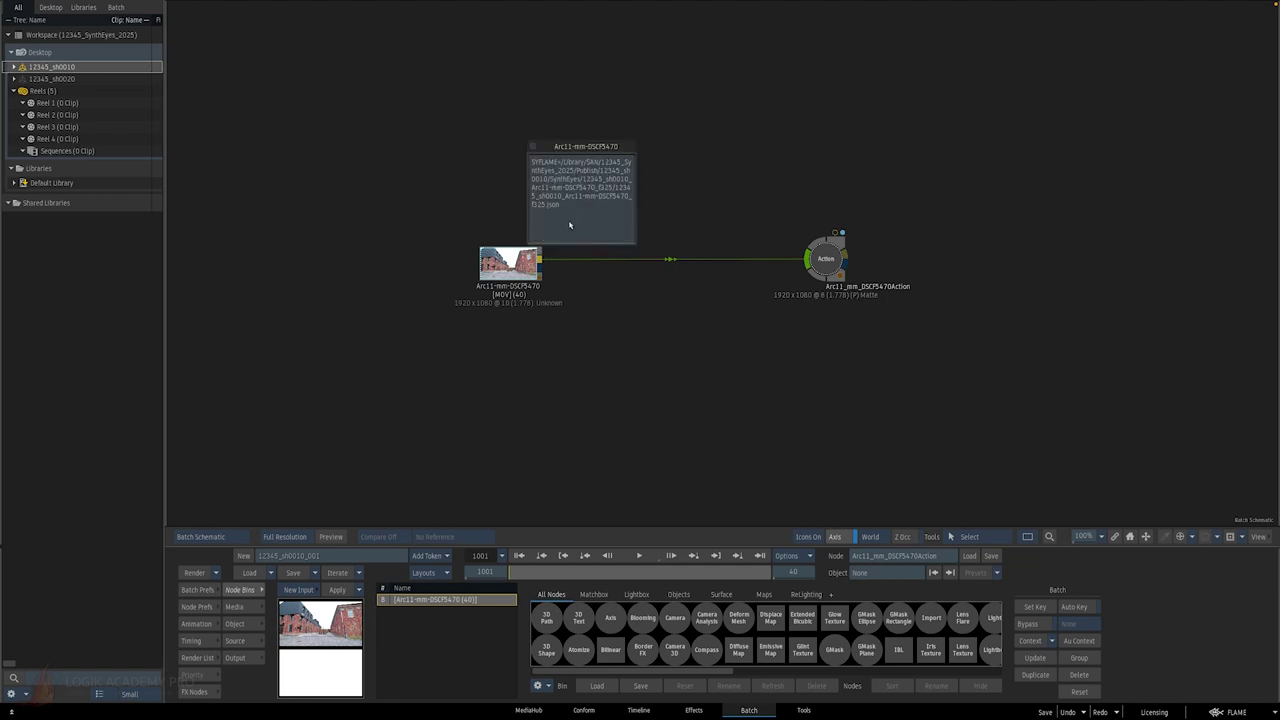
click(535, 148)
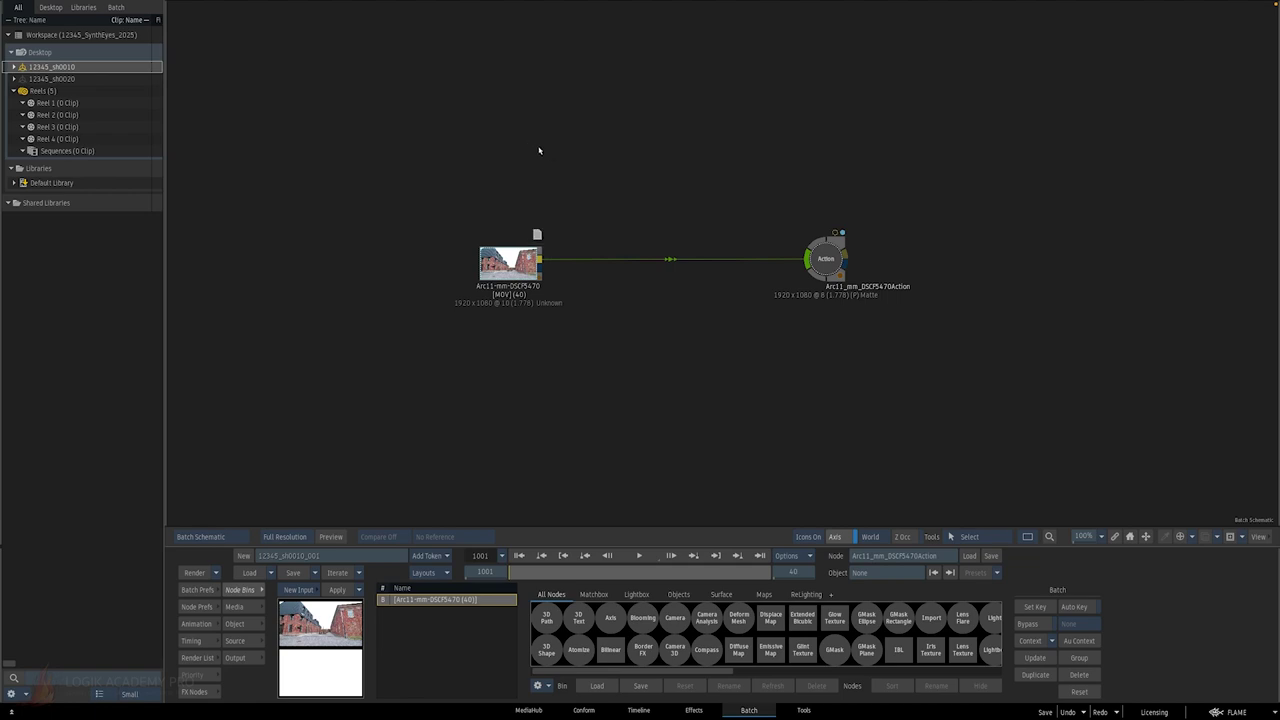
Step: Move the Default camera node away from the tracker axes in the Action schematic, and return to the Batch schematic
drag(829, 258, 824, 254)
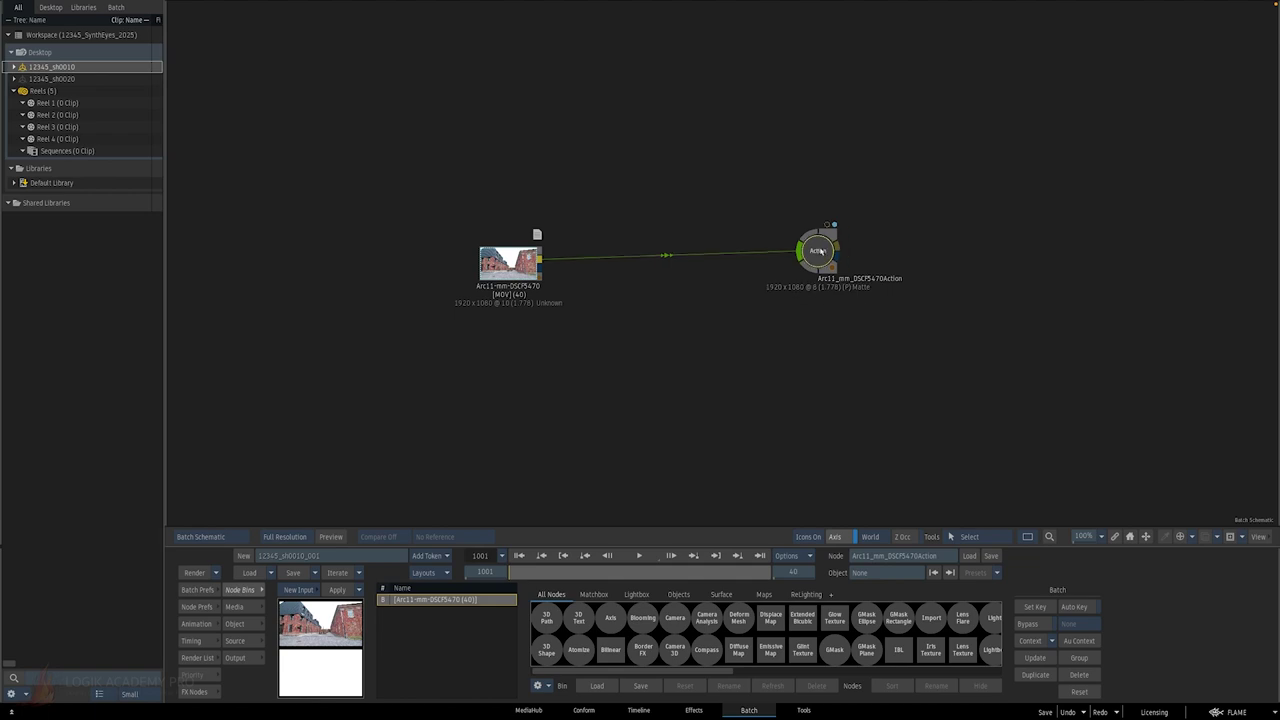
double_click(820, 255)
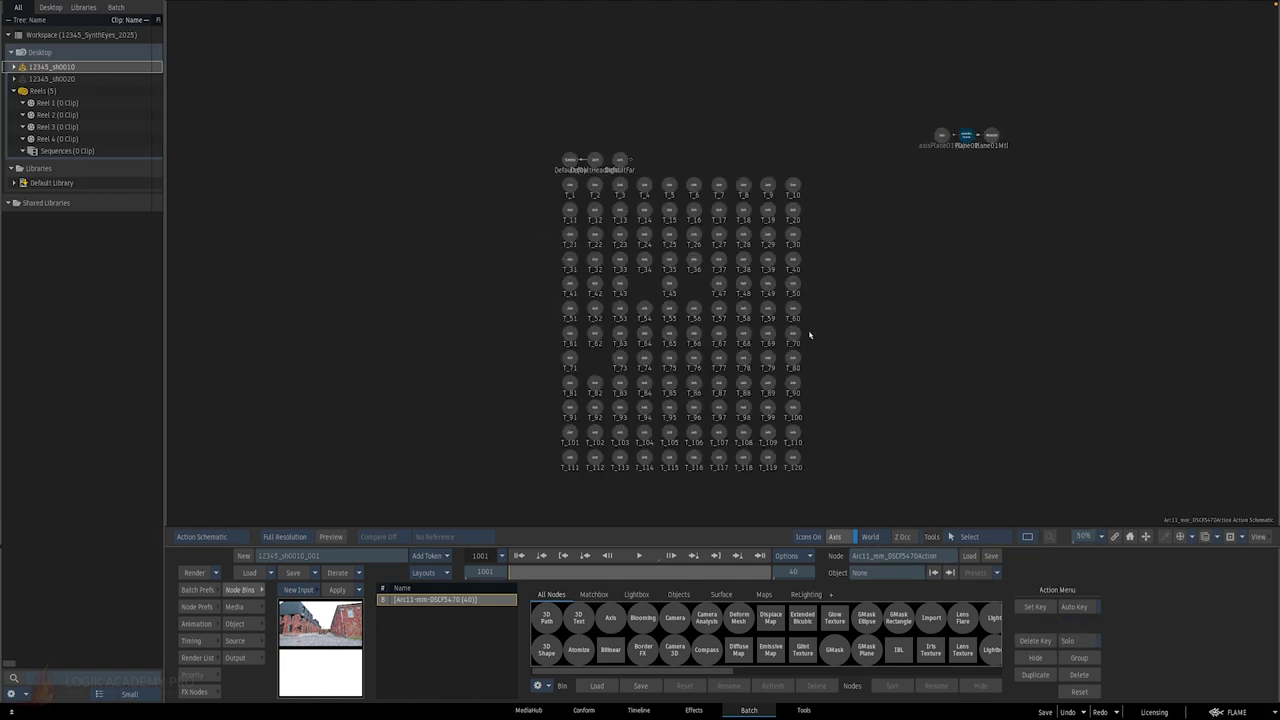
drag(563, 158, 442, 160)
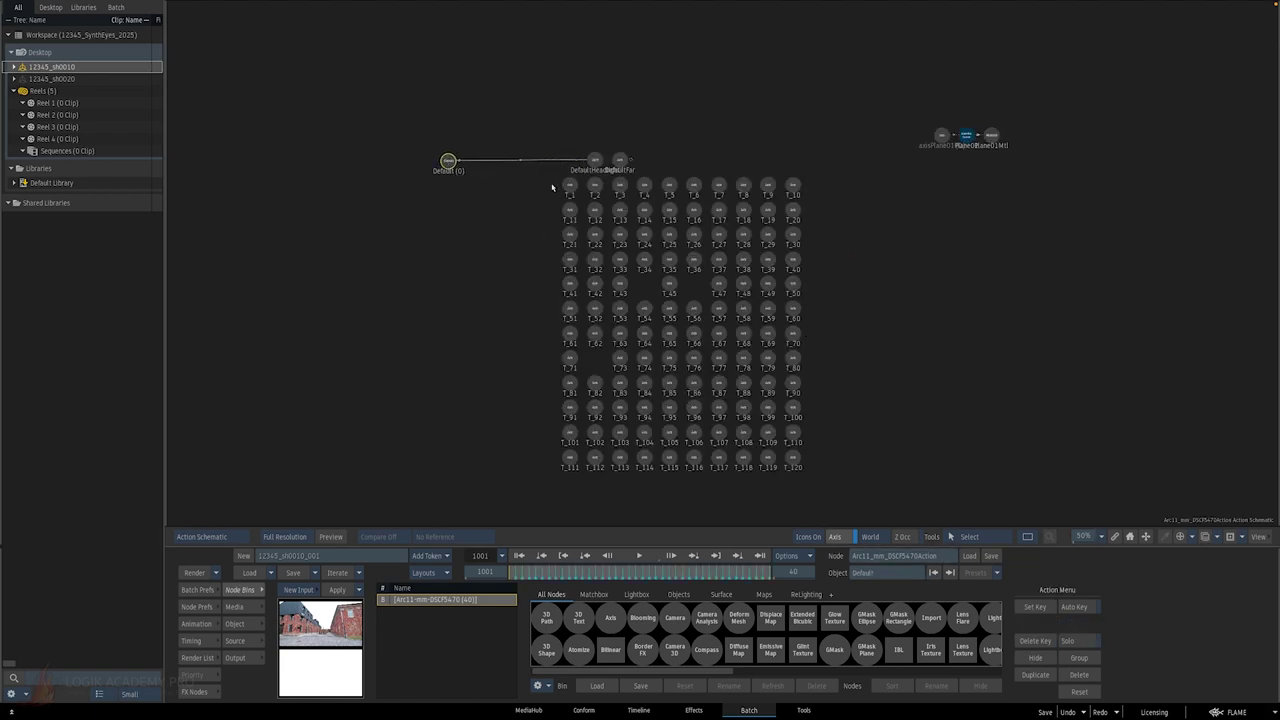
click(569, 186)
key(Escape)
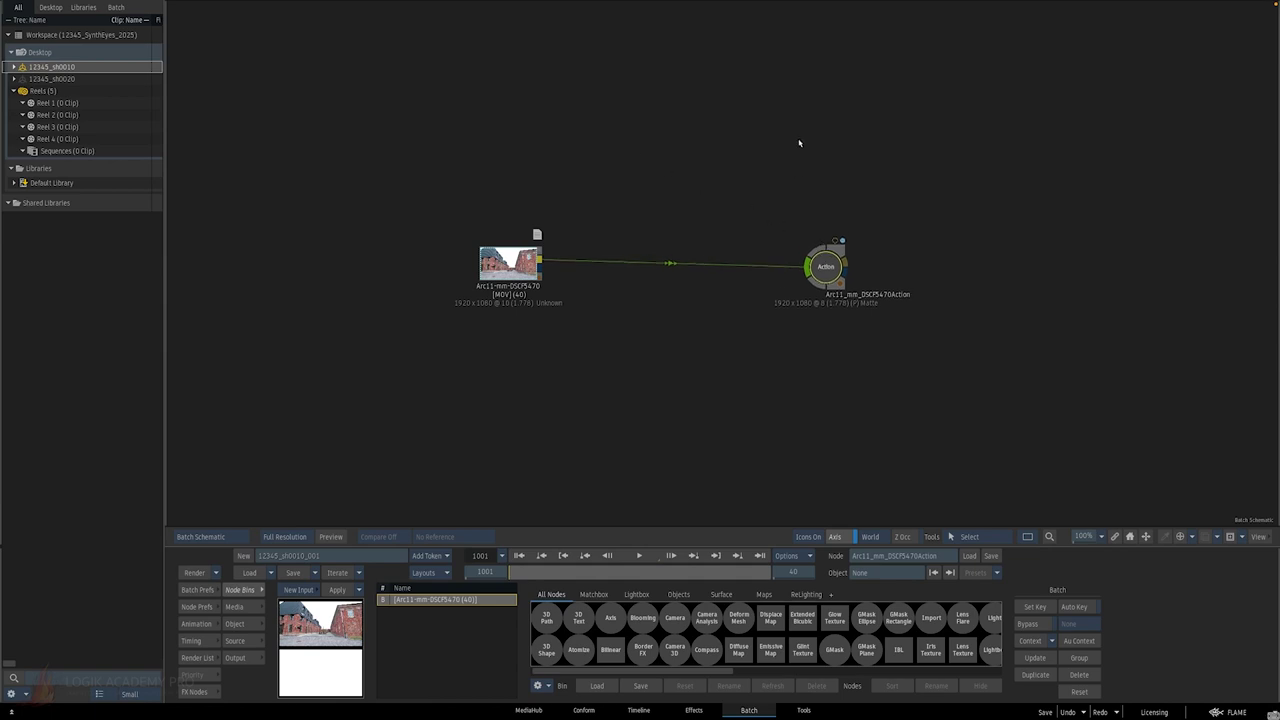
Step: Paste a copy of the Action node above the original, fed by the same clip
key(ctrl+v)
drag(803, 143, 809, 130)
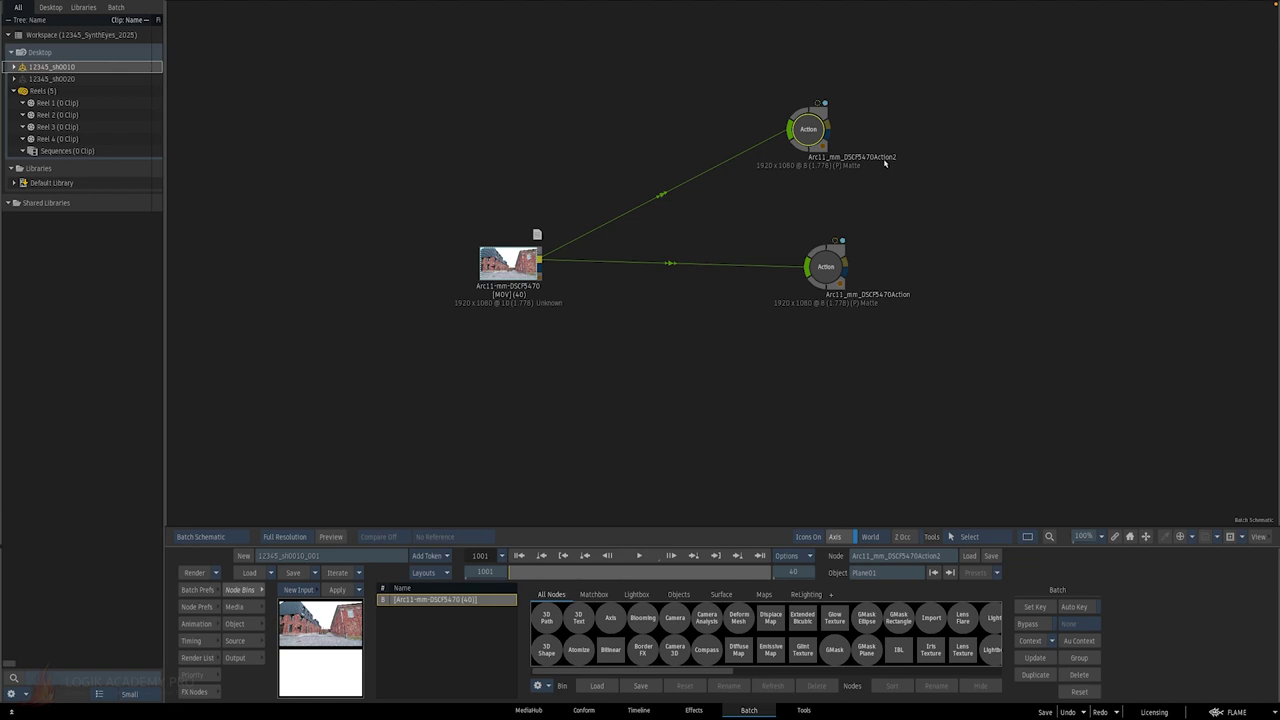
Step: Delete the pasted copy of the Action node, keeping the original connected to the clip
key(Delete)
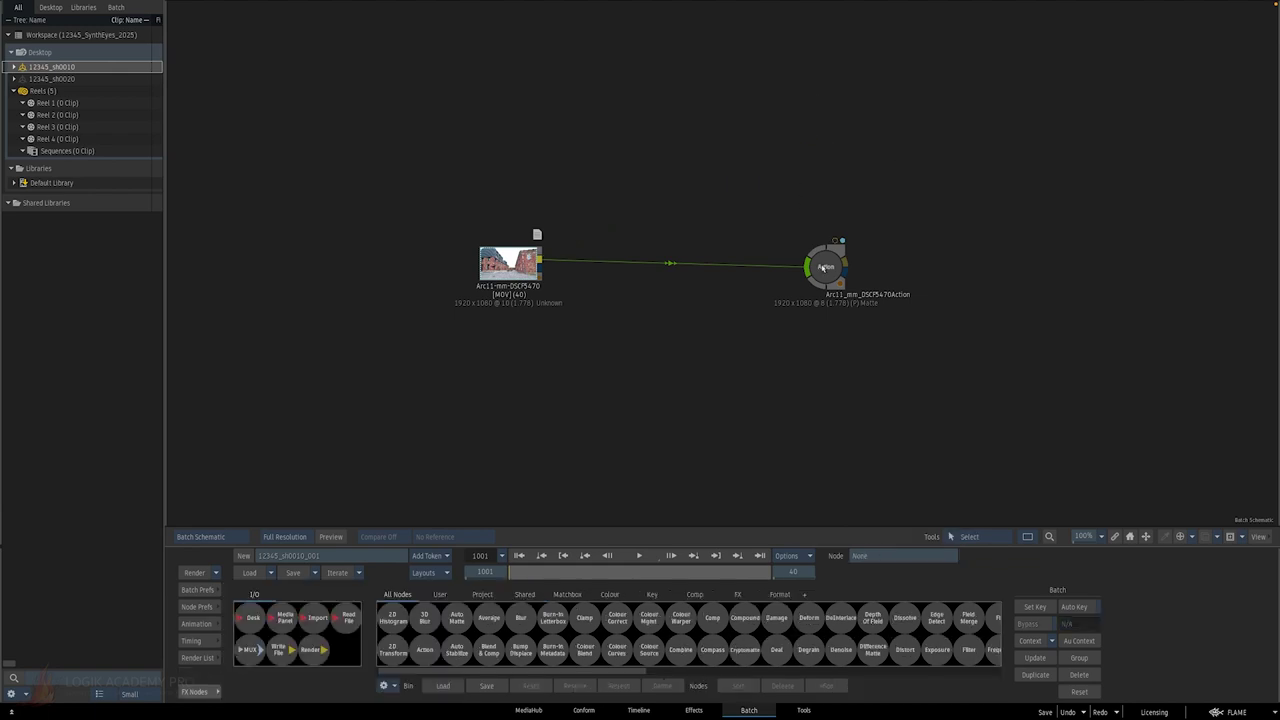
drag(823, 267, 826, 263)
Step: Switch to SynthEyes, open the export file name prompt, inspect the end of the .syflame file name and close the prompt
key(super+Tab)
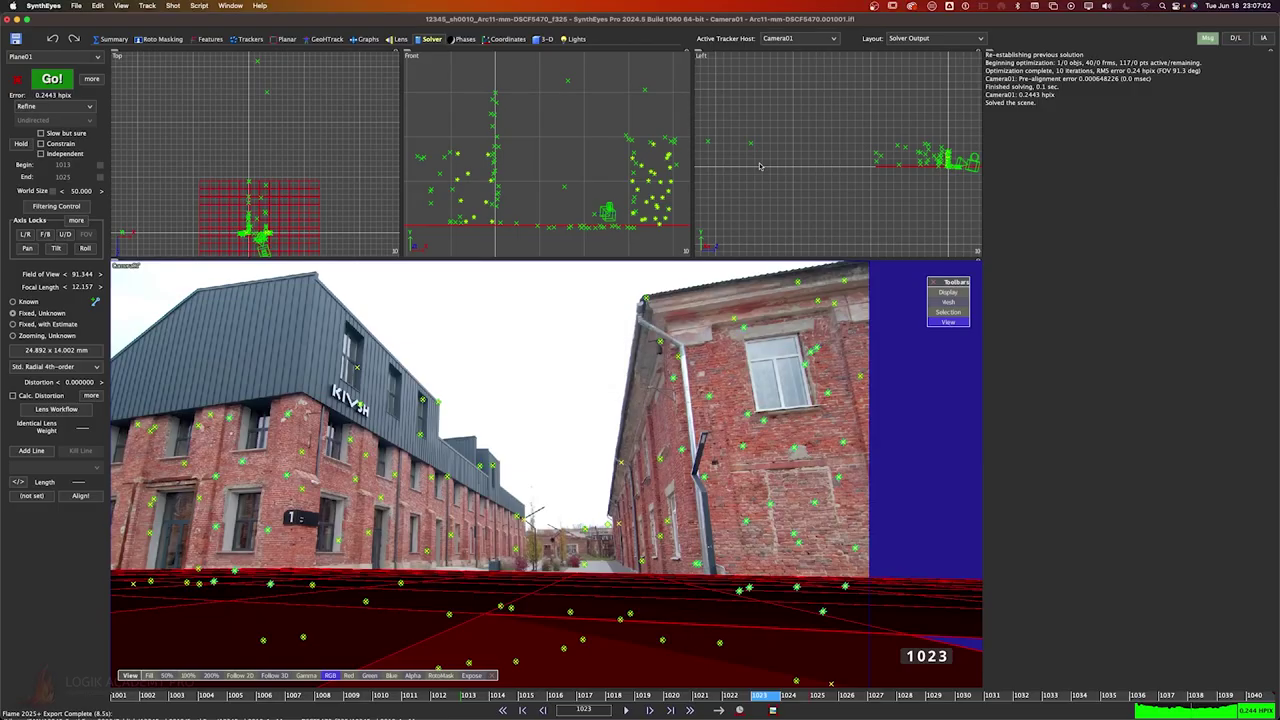
click(76, 5)
click(92, 174)
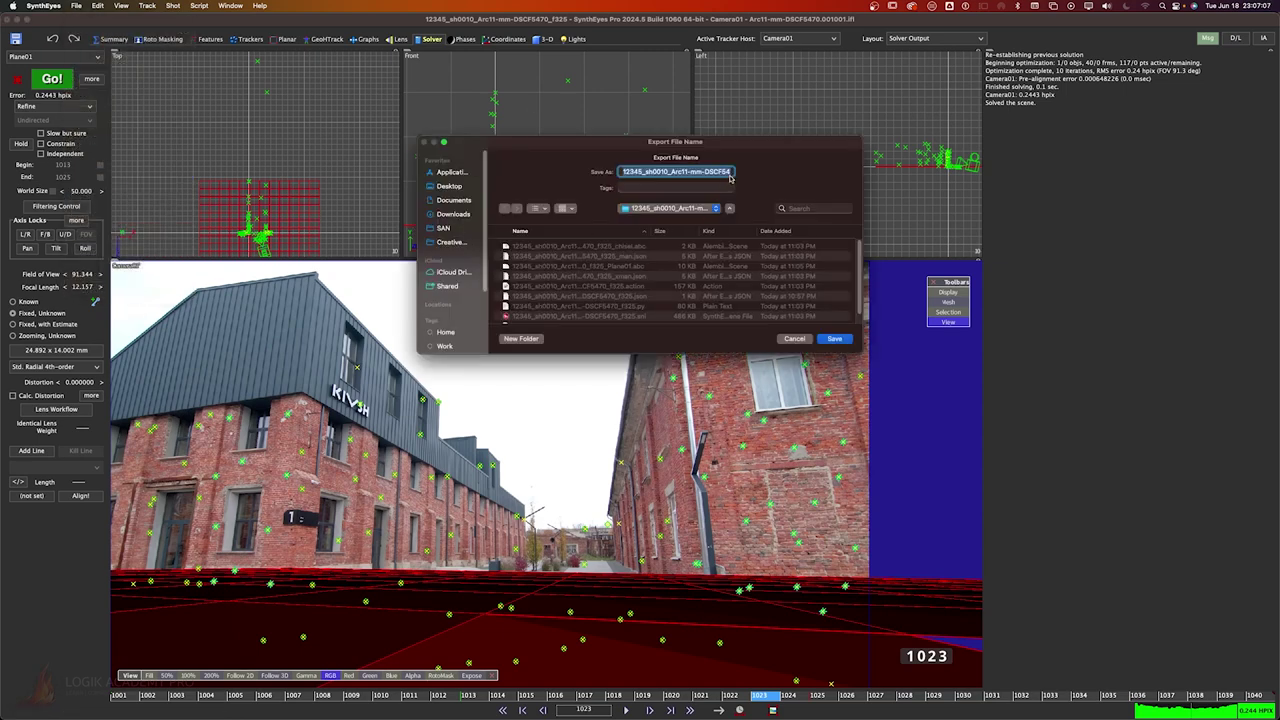
key(Right)
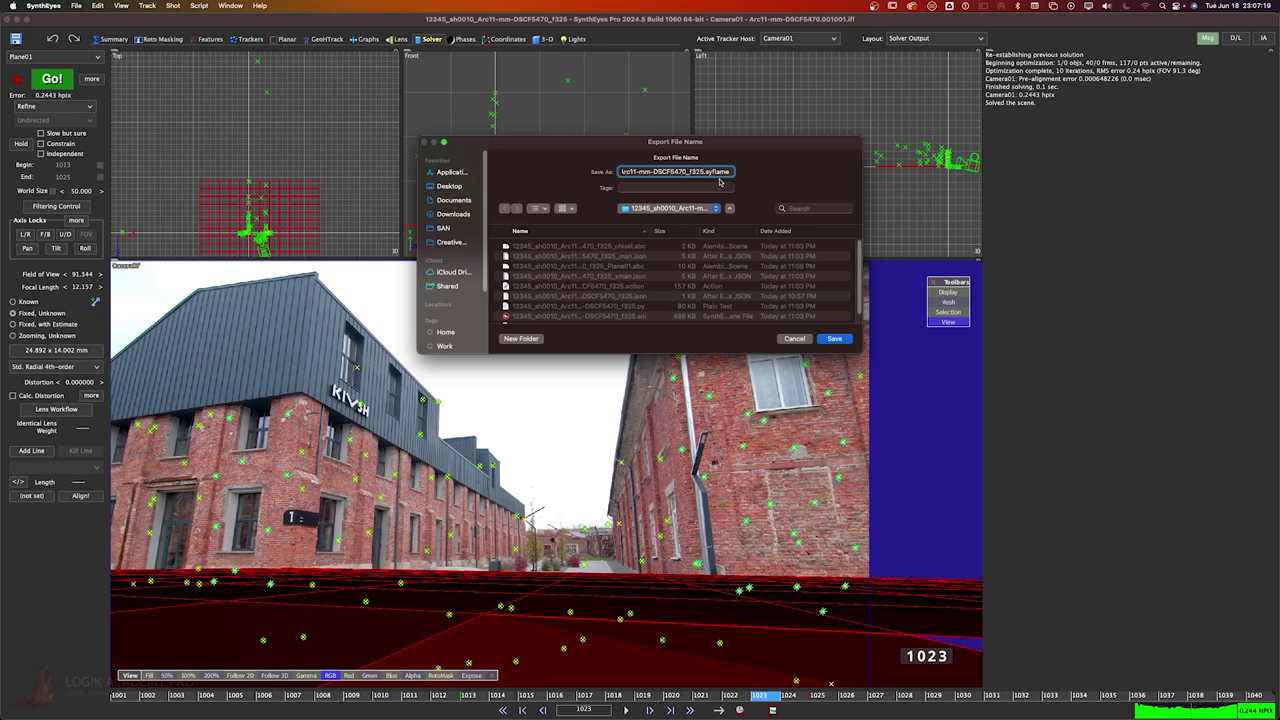
key(Return)
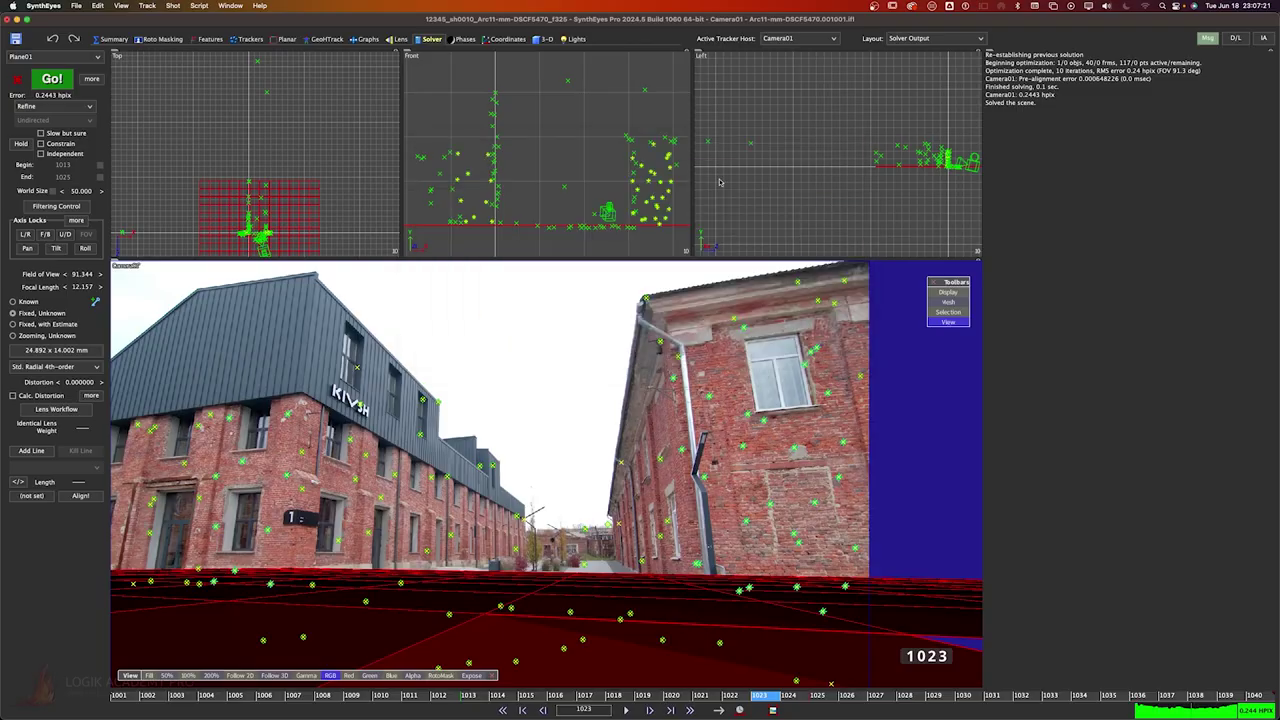
Step: Return to Flame and review the SynthEyes commands available on the Arc11-mm-DSCF5470 clip, choosing none of them
key(super+Tab)
right_click(521, 270)
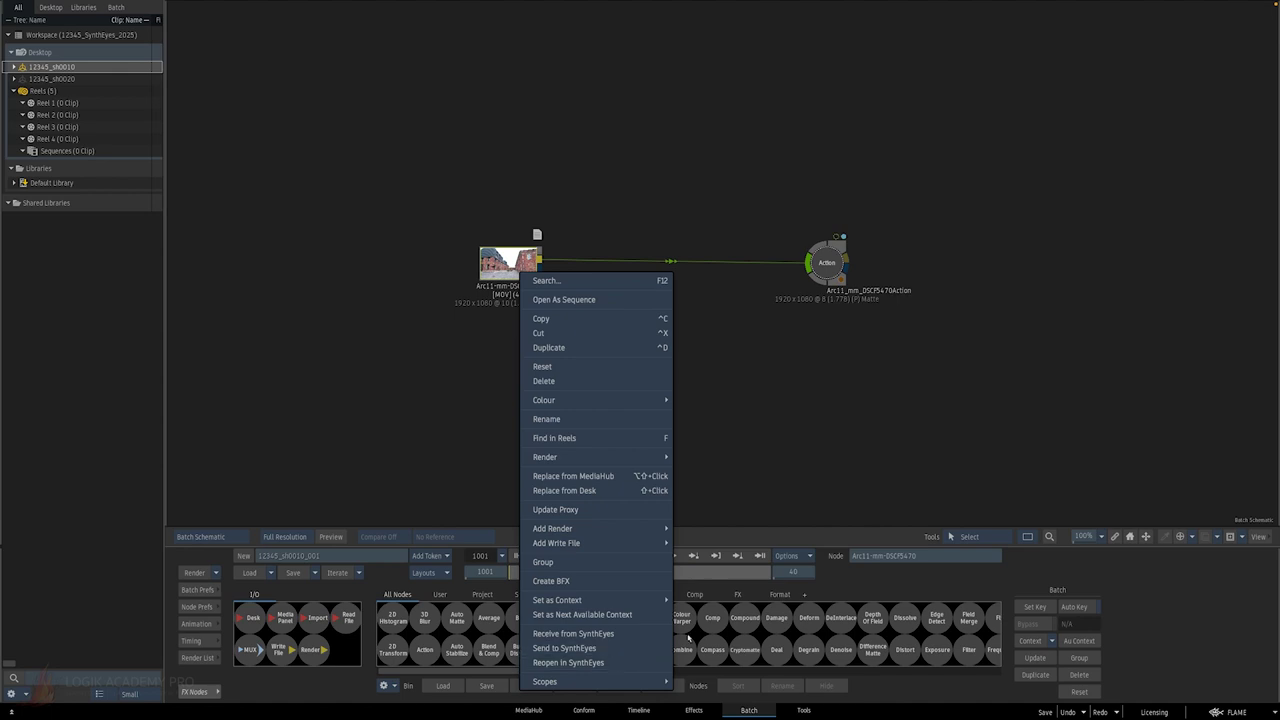
click(784, 343)
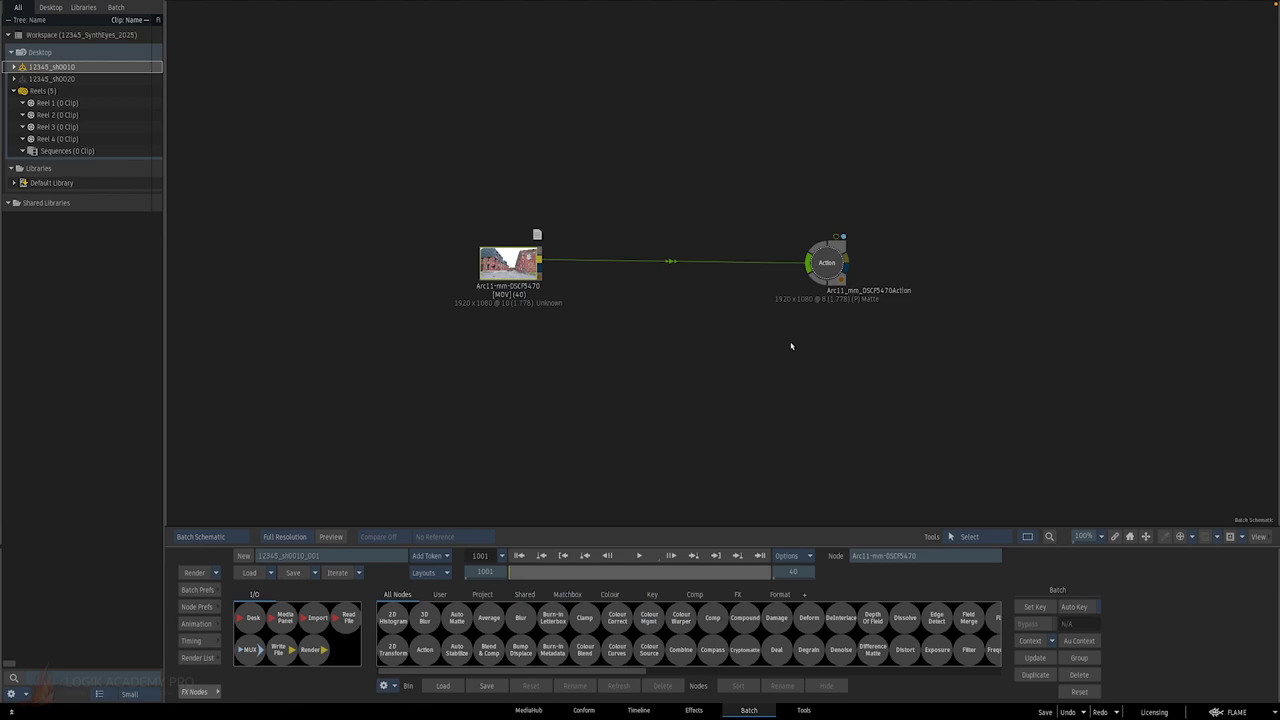
Step: Open the 12345_sh0020 batch, view the Dolly11mmDSCF5457 clip's footage across its frames and return to the Batch schematic
click(26, 80)
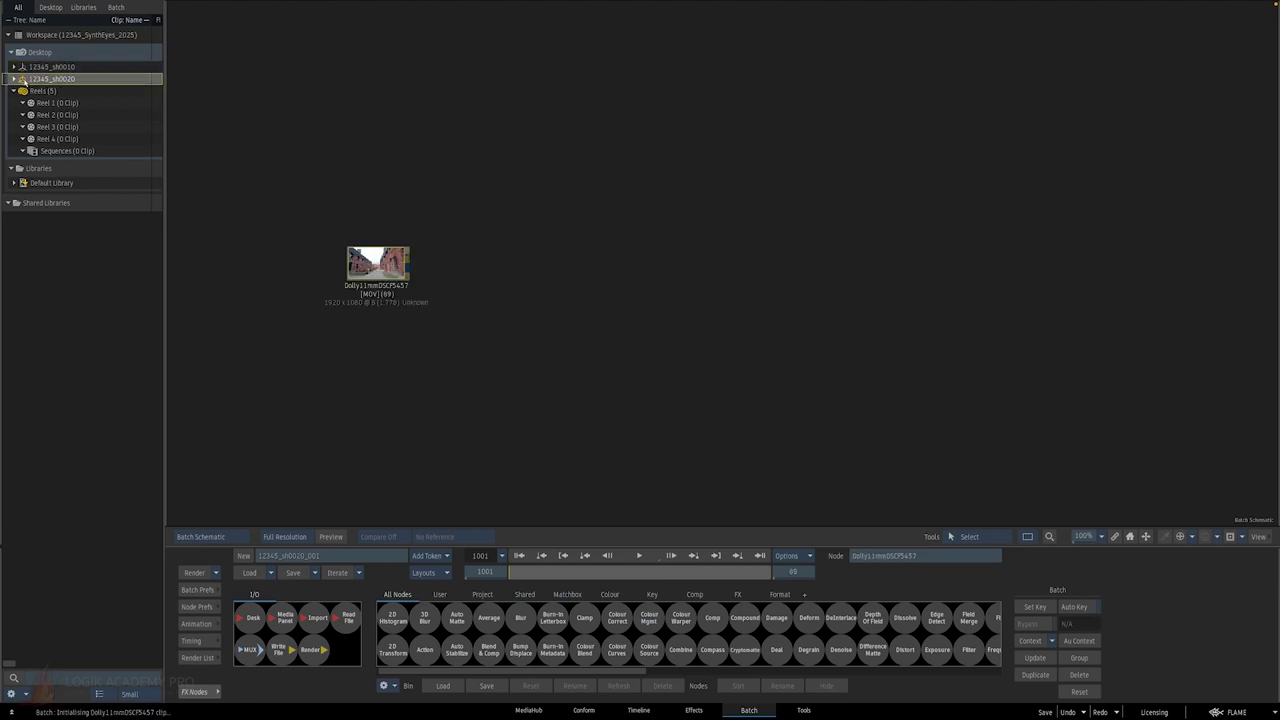
double_click(376, 263)
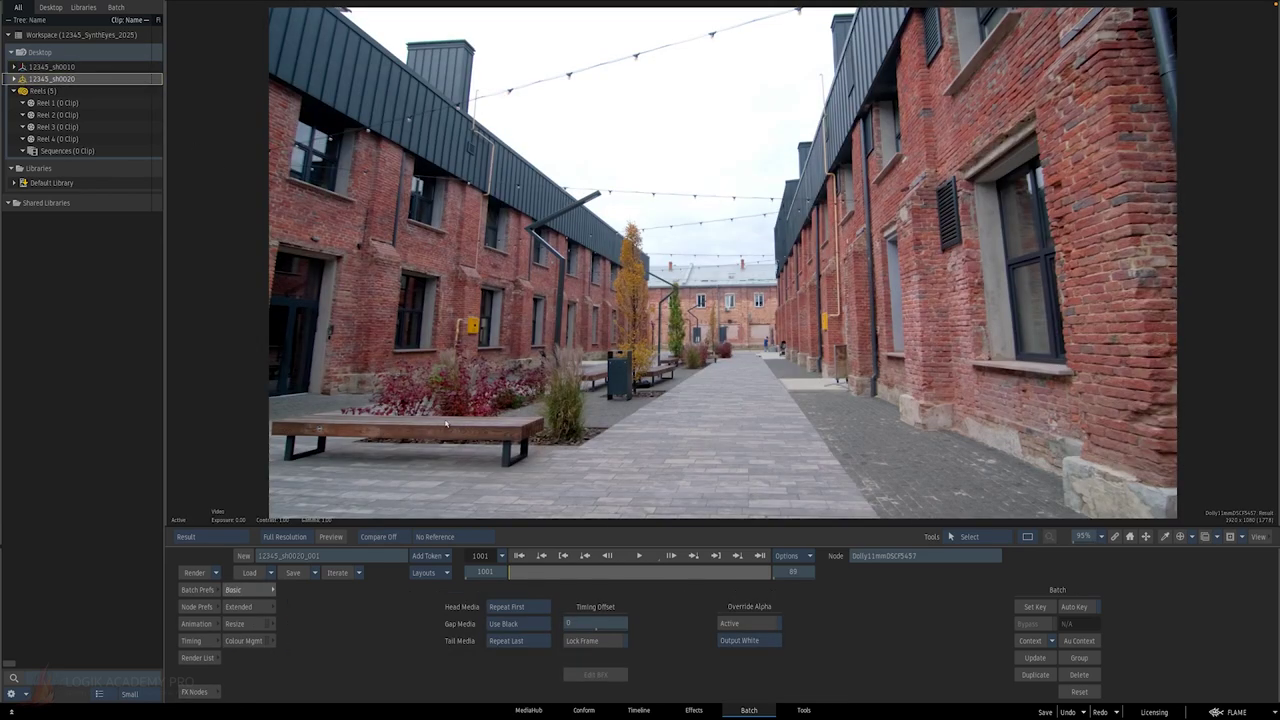
mouse_move(490, 571)
mouse_down()
mouse_move(802, 563)
mouse_move(480, 562)
mouse_up()
key(F1)
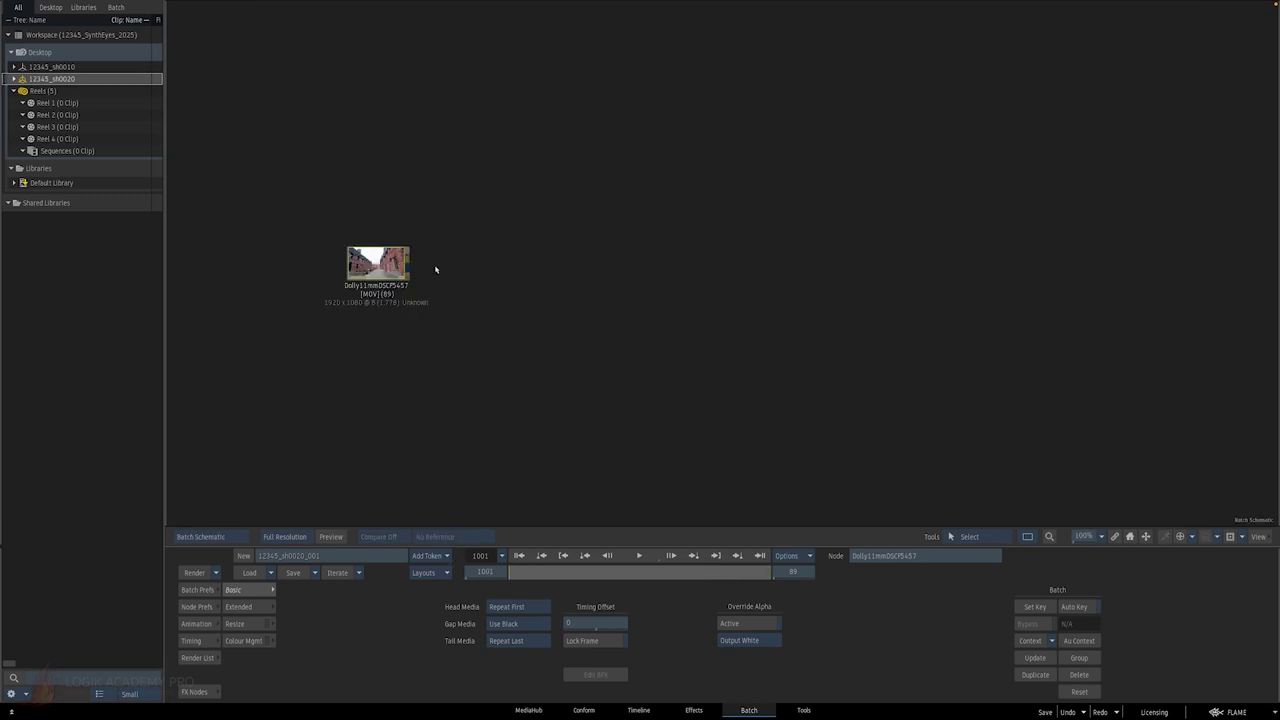
Step: Send the Dolly11mmDSCF5457 clip to SynthEyes and acknowledge the welcome message
drag(384, 266, 380, 262)
right_click(380, 262)
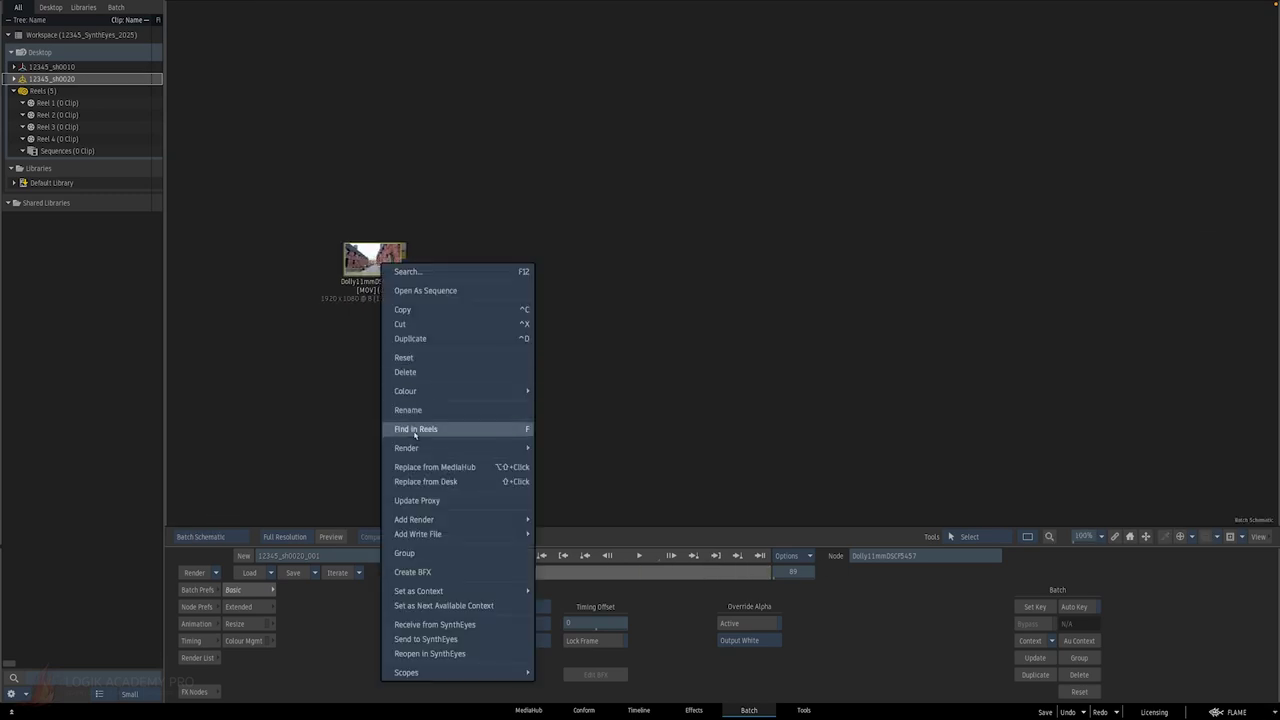
click(411, 638)
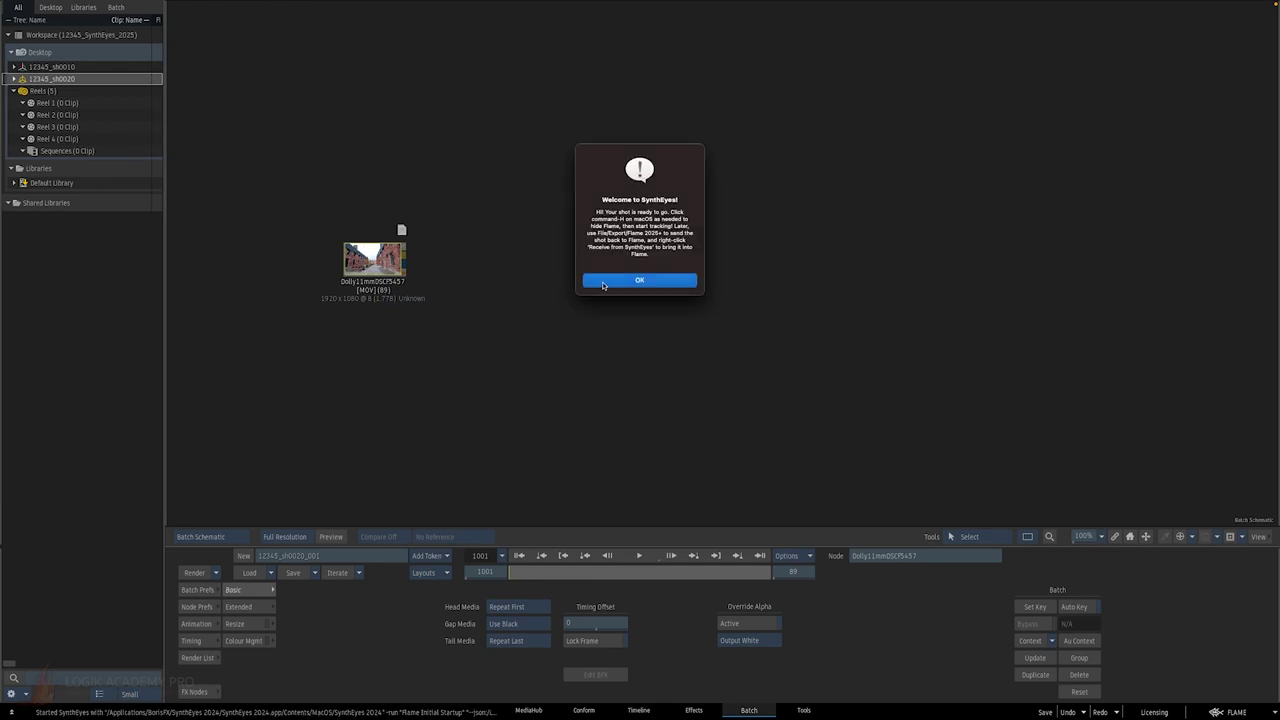
click(603, 286)
Step: Switch to SynthEyes, automatically track and solve the dolly shot, and scrub back through the frames to check the trackers
key(super+Tab)
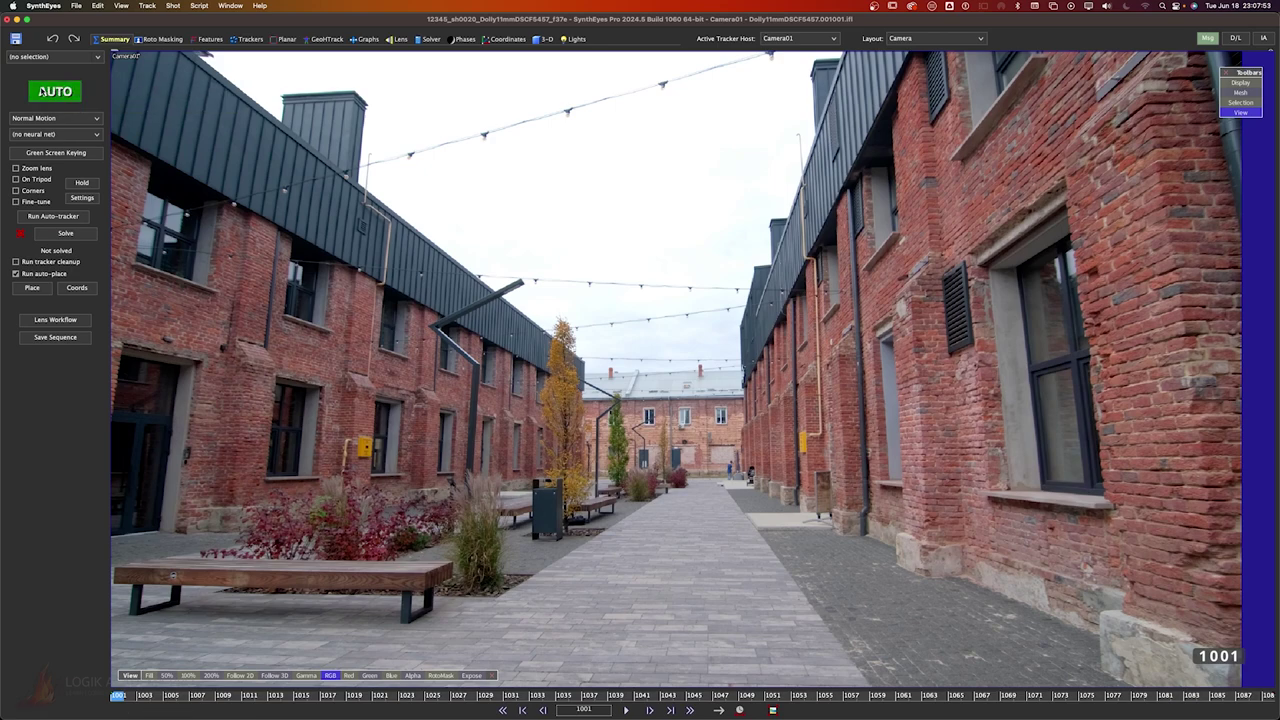
click(55, 91)
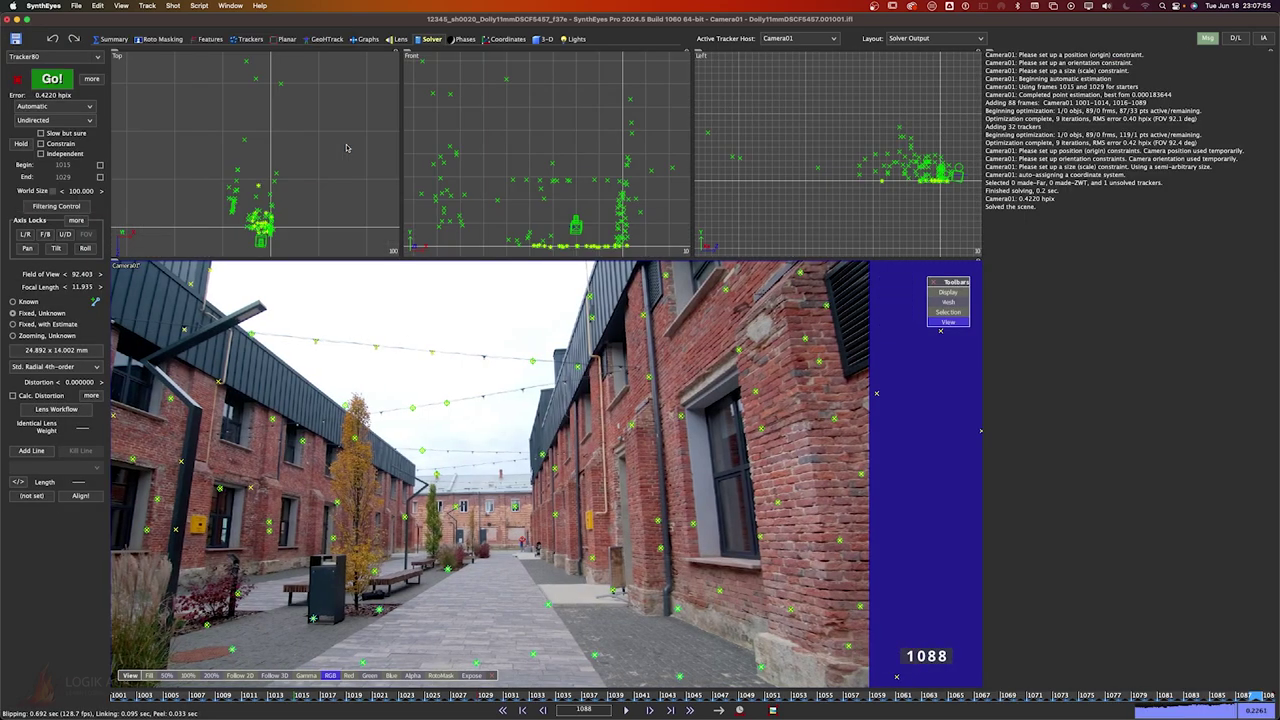
drag(1078, 698, 733, 696)
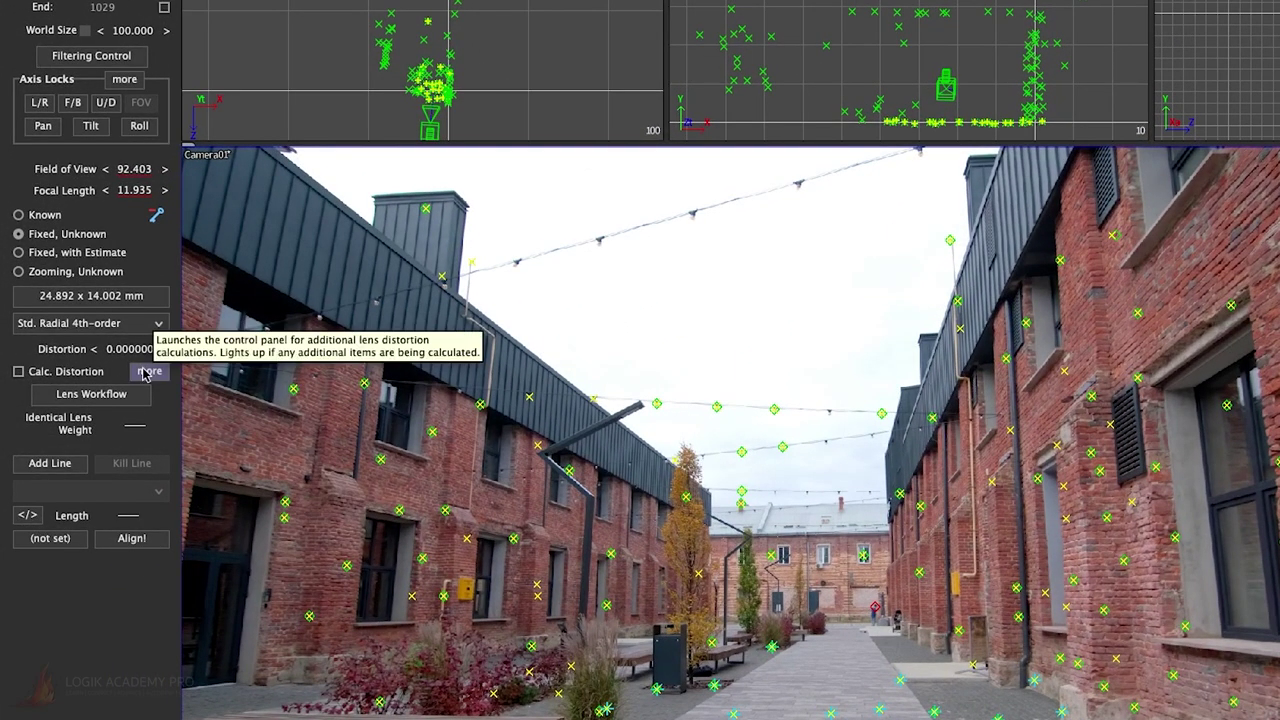
Step: Keep the Std. Radial 4th-order lens model and set its C2, U2, V2 and C4 coefficients to Calculate
click(147, 372)
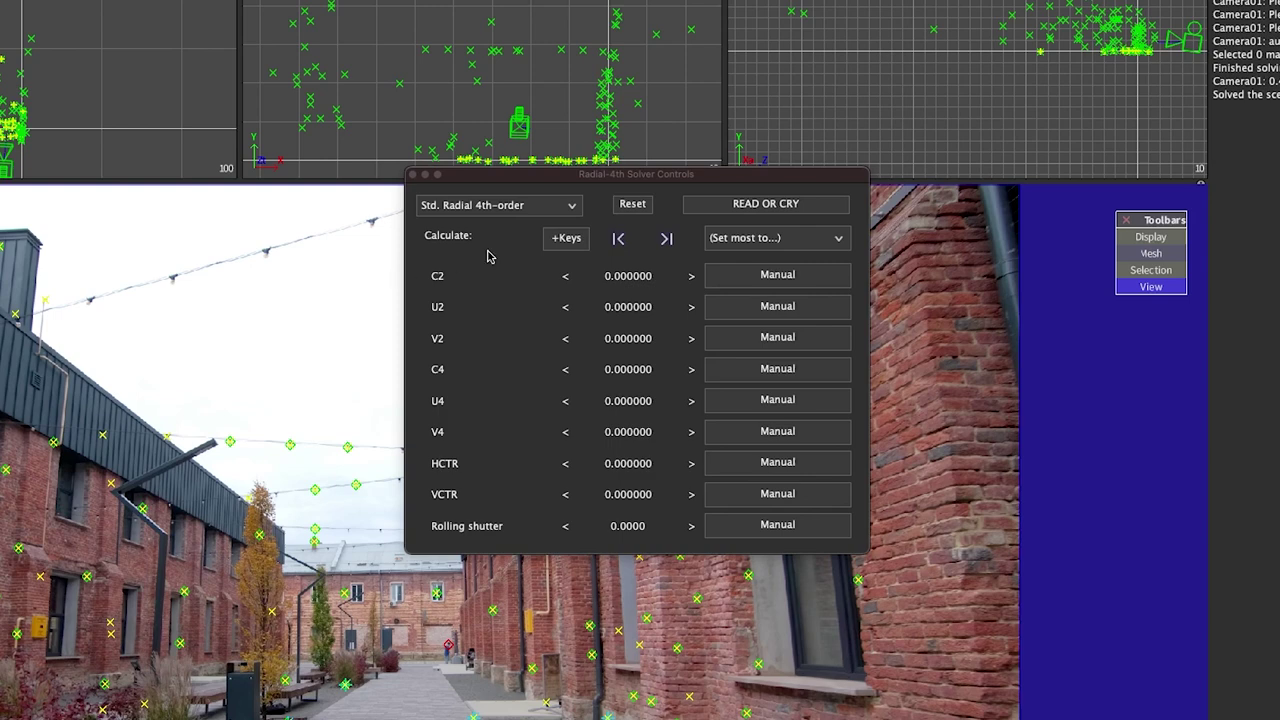
click(572, 208)
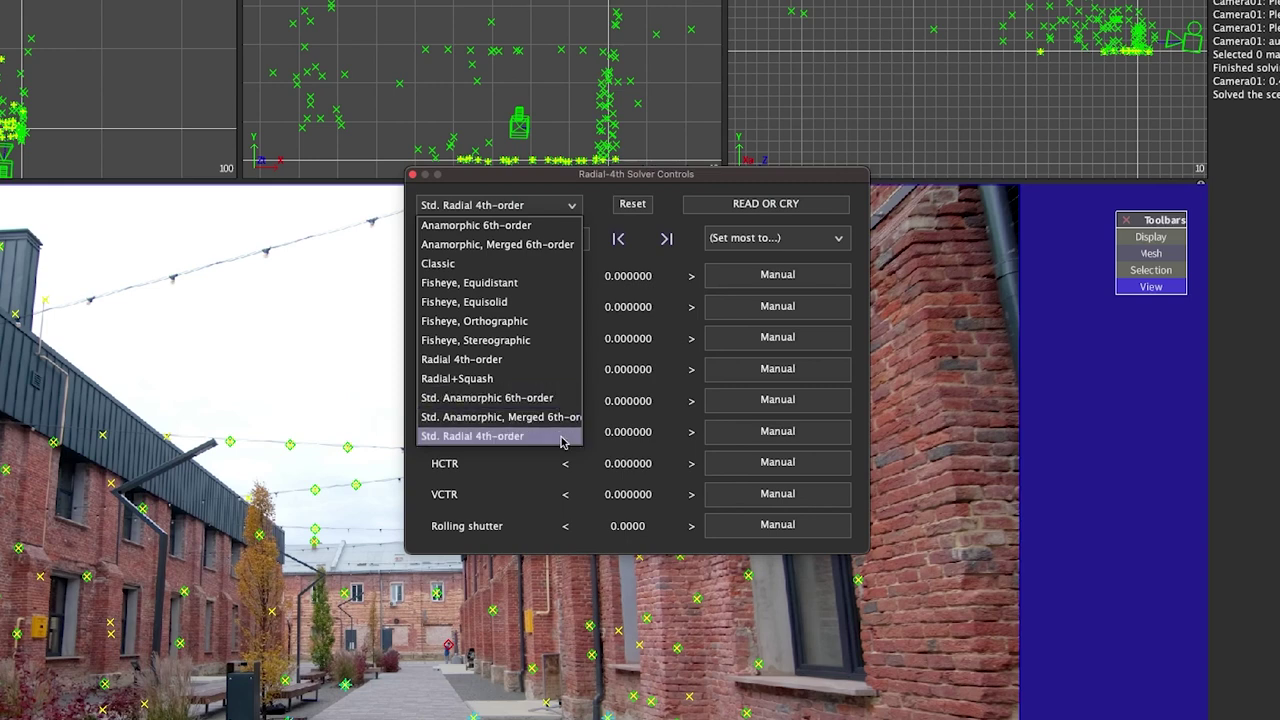
click(562, 441)
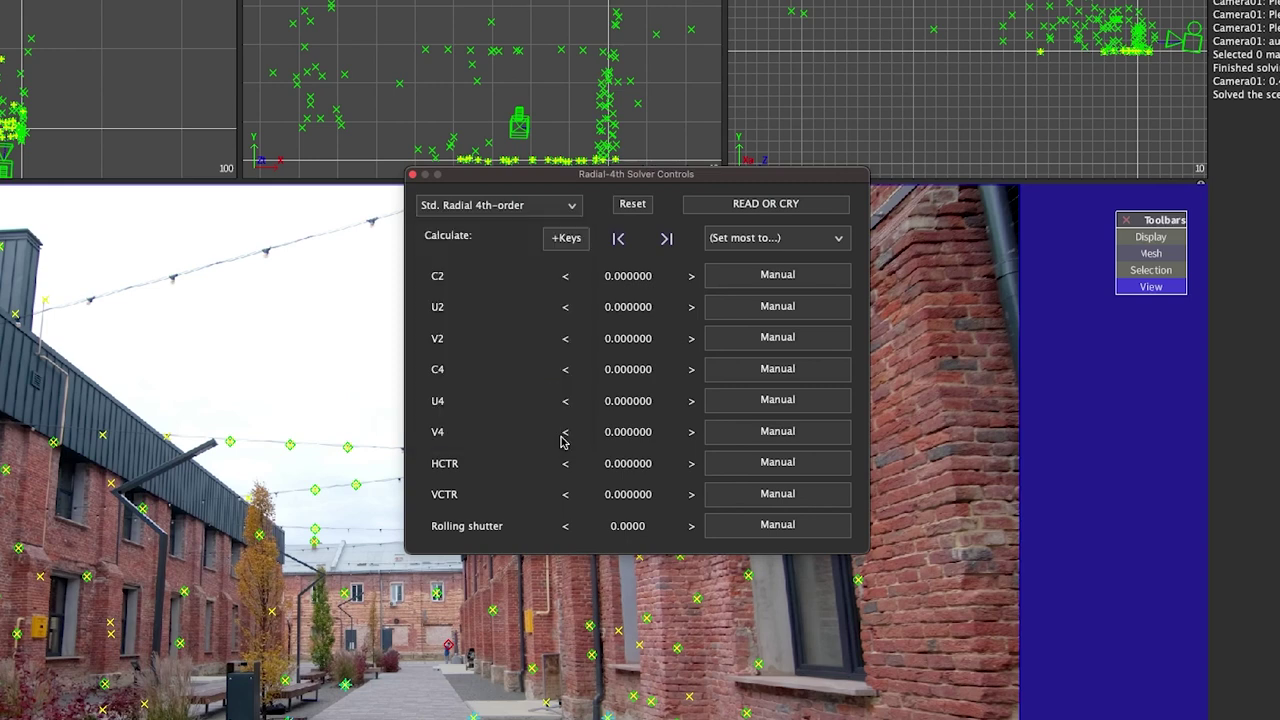
click(787, 274)
click(772, 306)
click(766, 338)
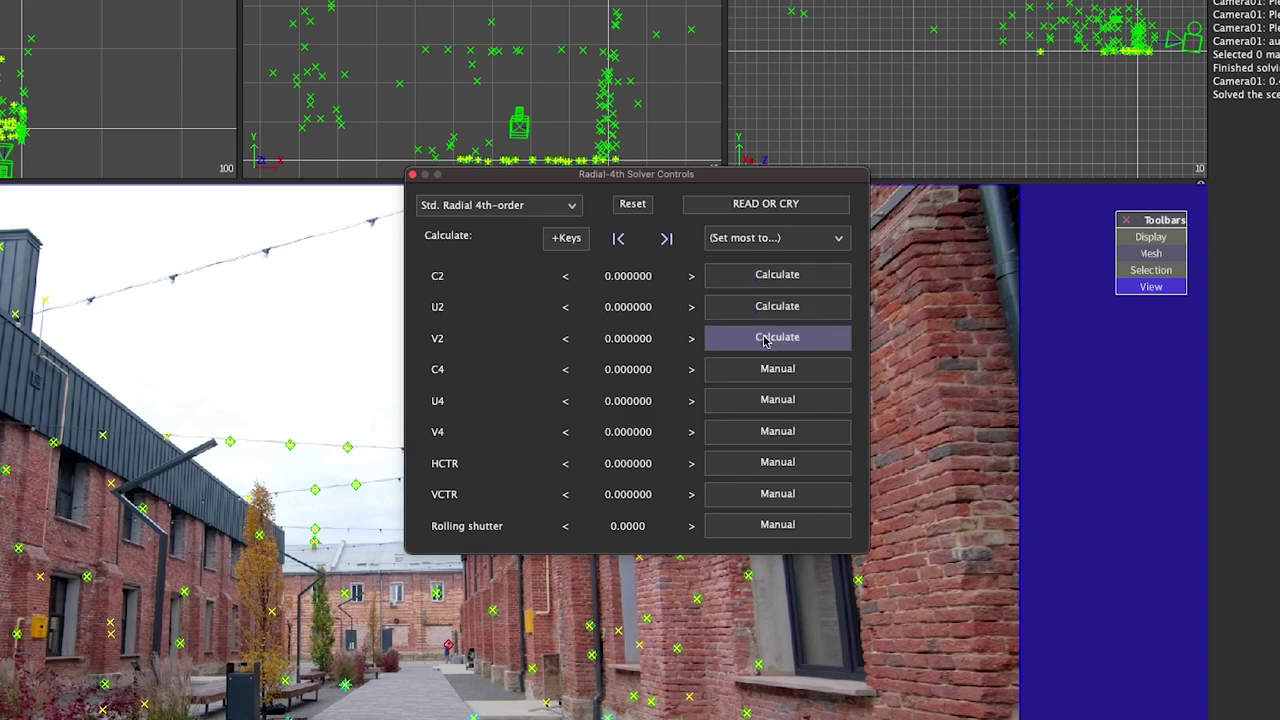
click(768, 369)
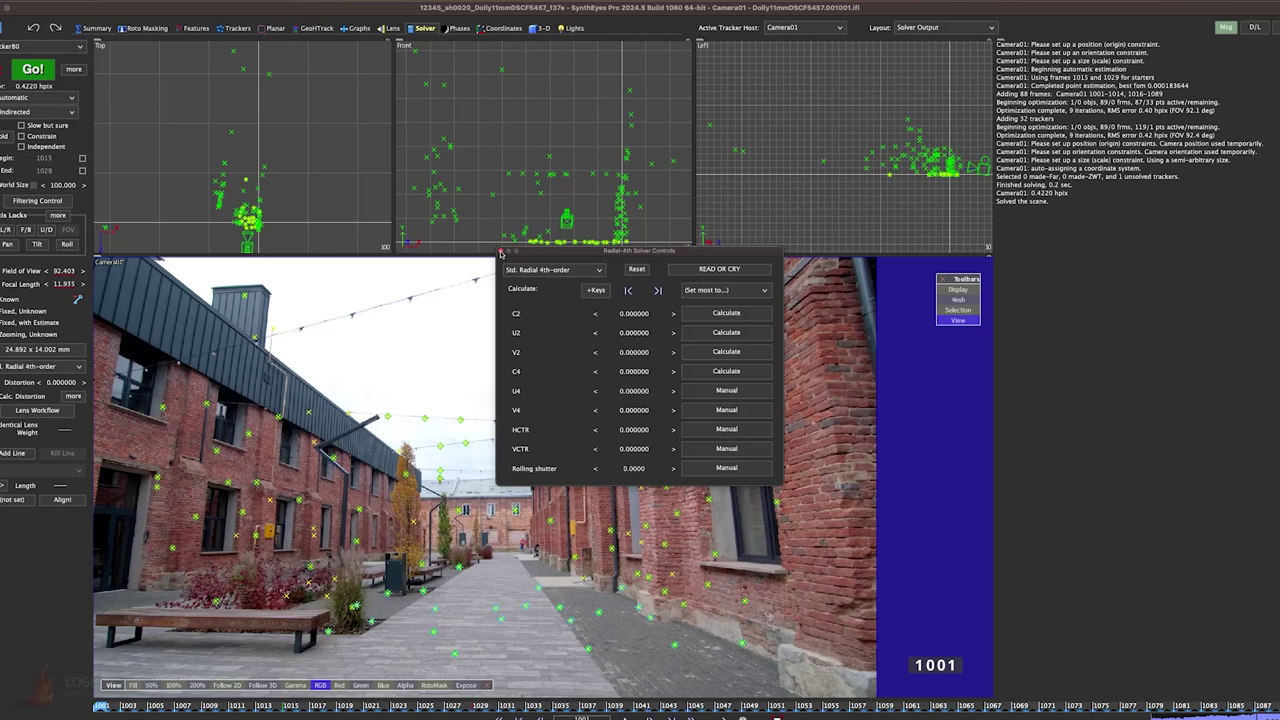
click(412, 174)
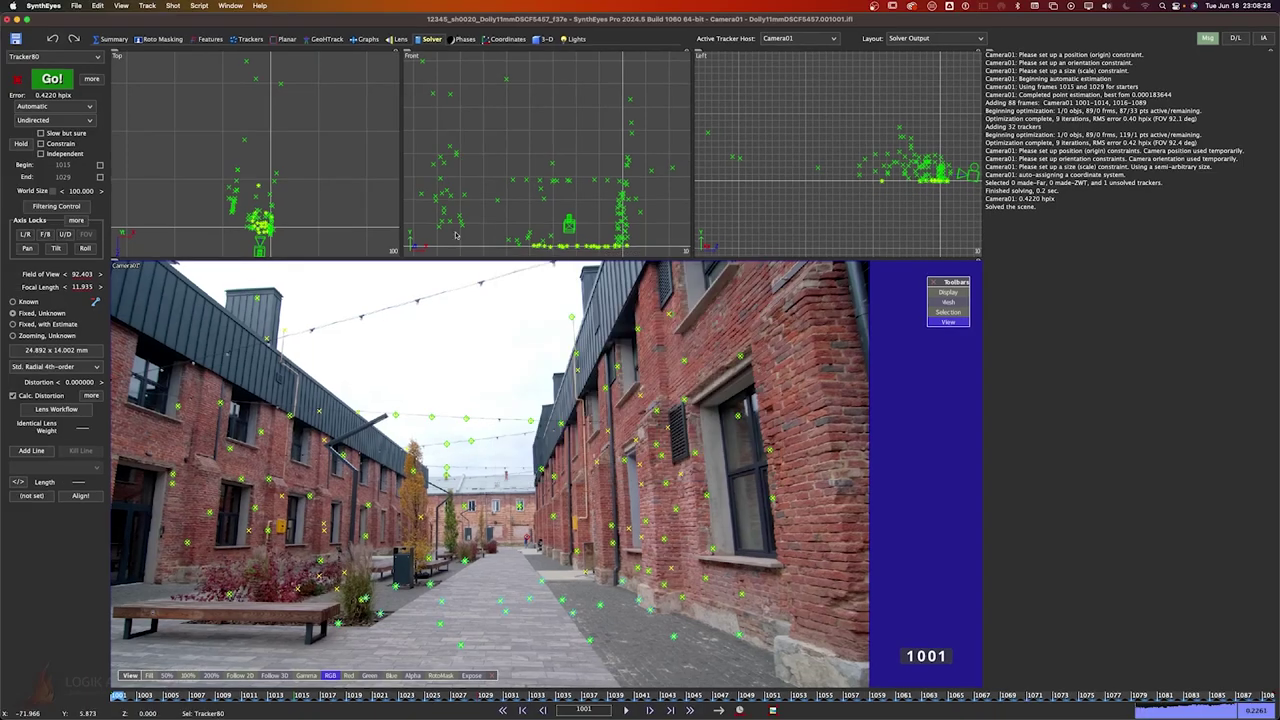
Step: Set the solver mode to Refine and solve the camera again with lens distortion calculation
click(62, 106)
click(60, 116)
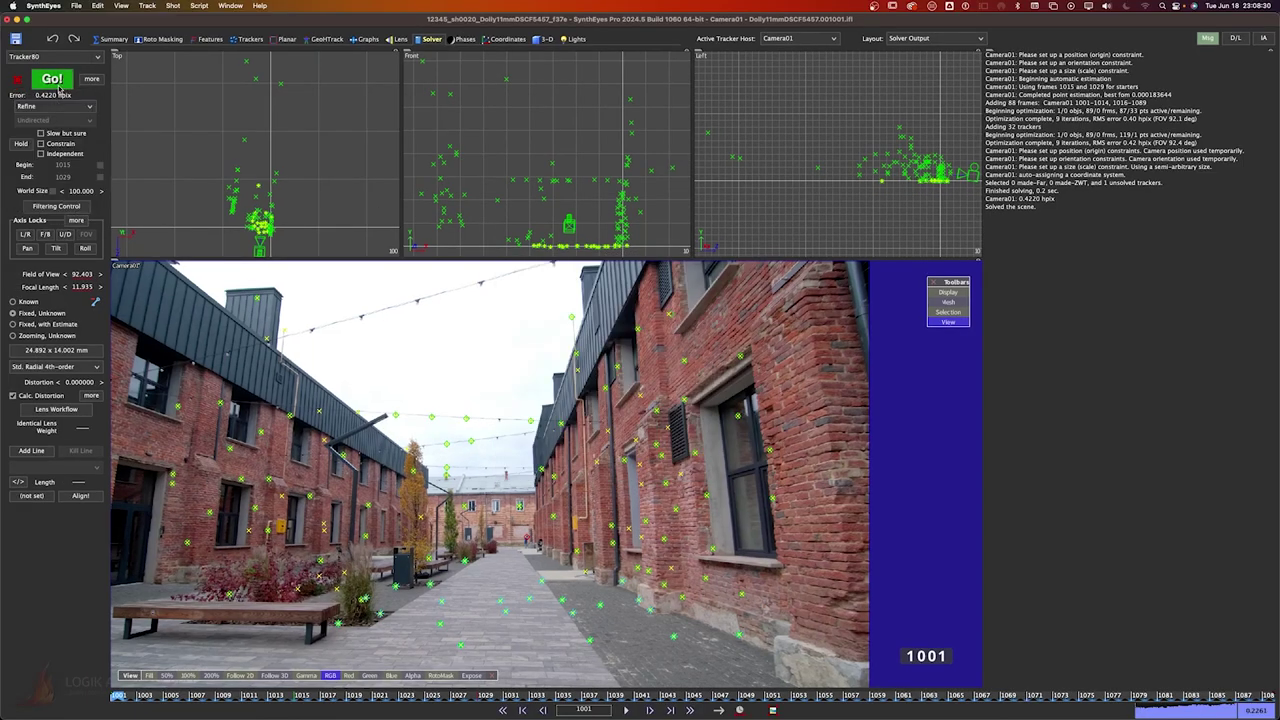
click(58, 86)
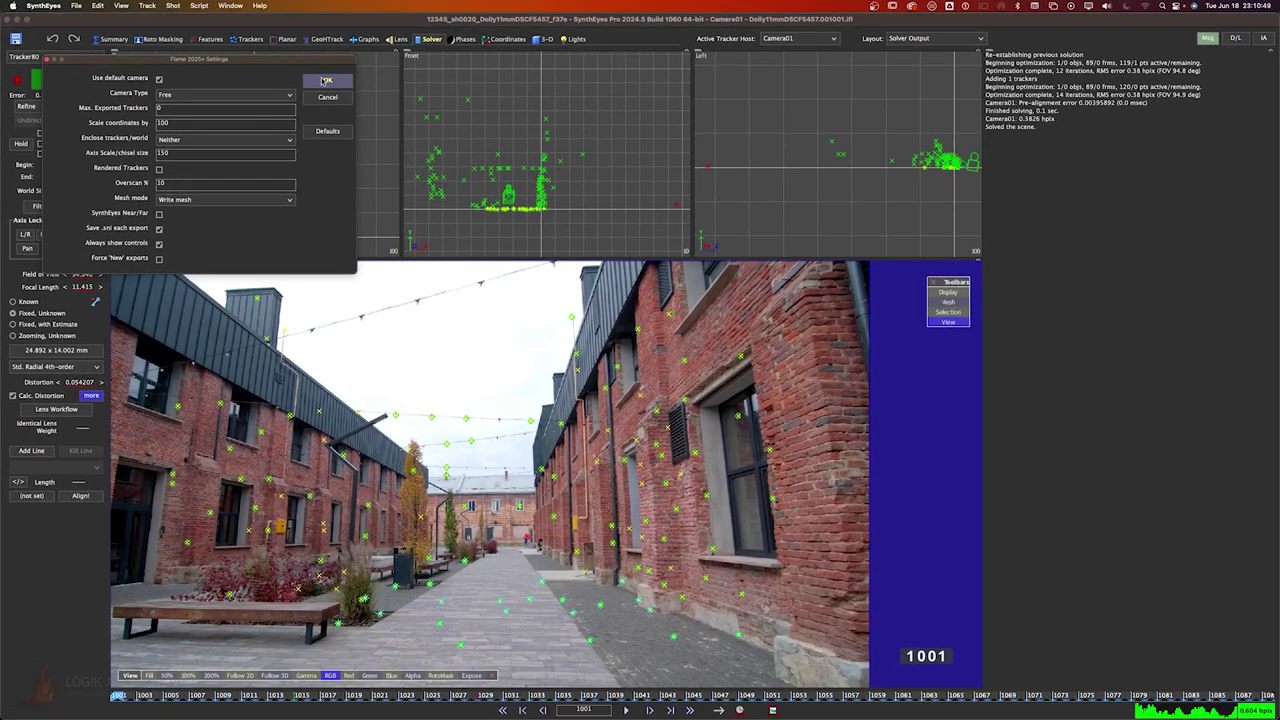
Step: Run the Flame 2025+ export with Overscan N at 10, then switch to Flame and receive the solve on the Dolly11mmDSCF5457 clip
click(326, 80)
key(super+Tab)
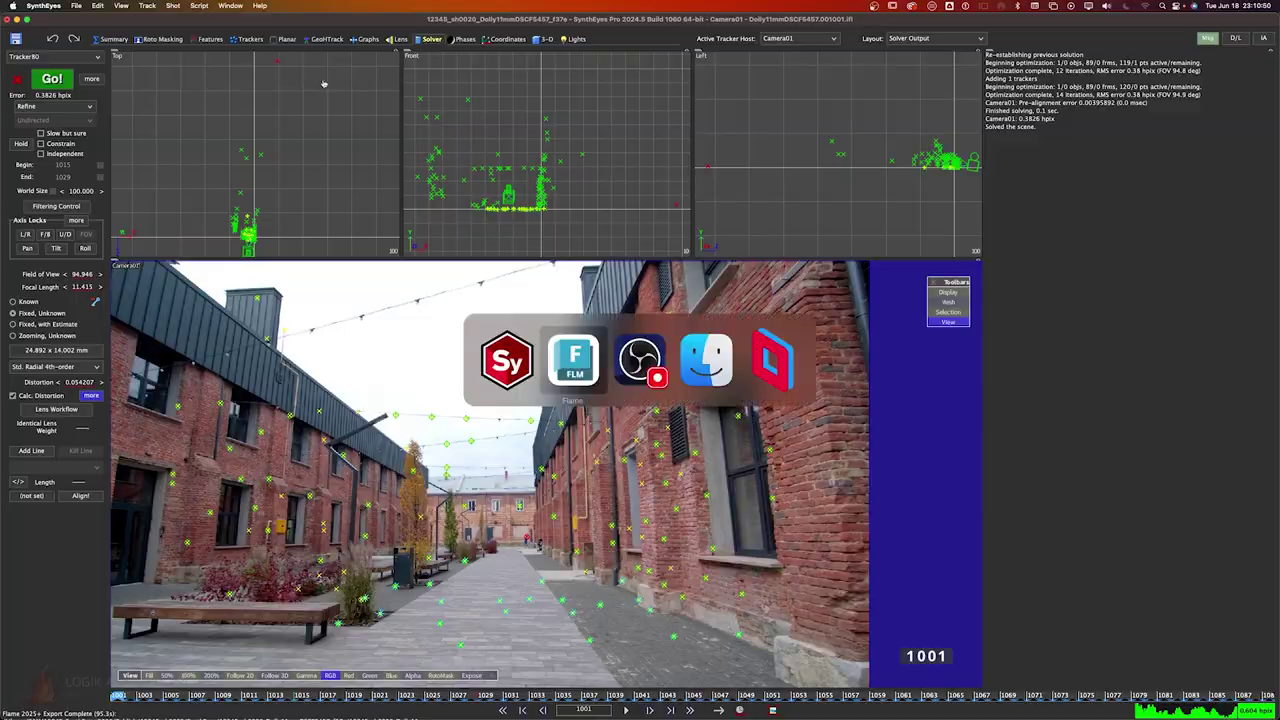
right_click(367, 268)
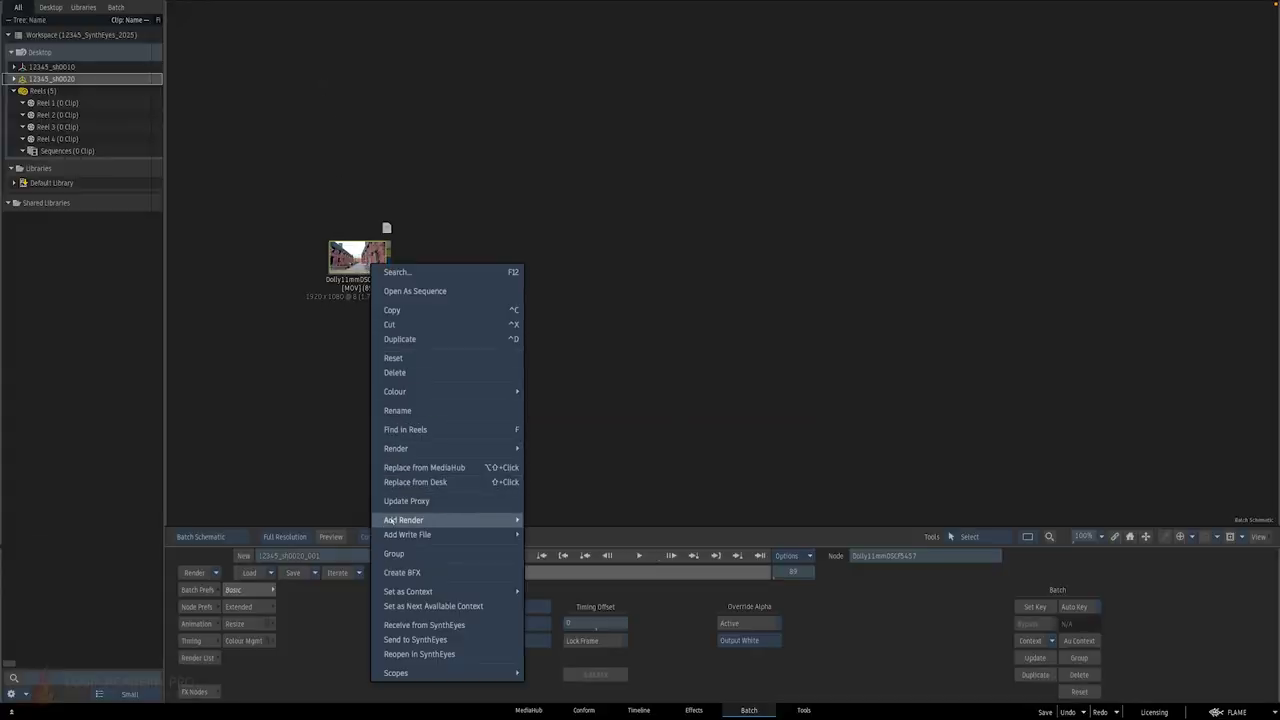
click(411, 626)
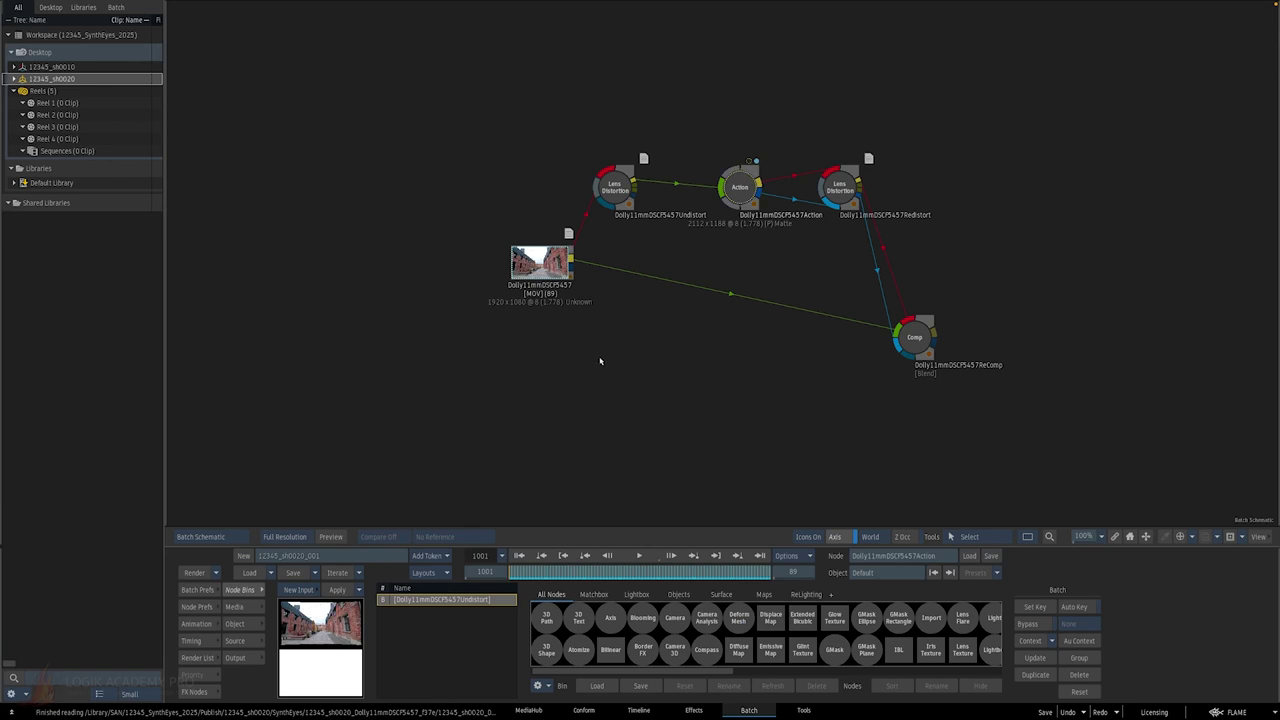
Step: Spread out the Batch setup by moving the source clip and the undistort Lens Distortion node away from the other nodes
drag(541, 262, 470, 314)
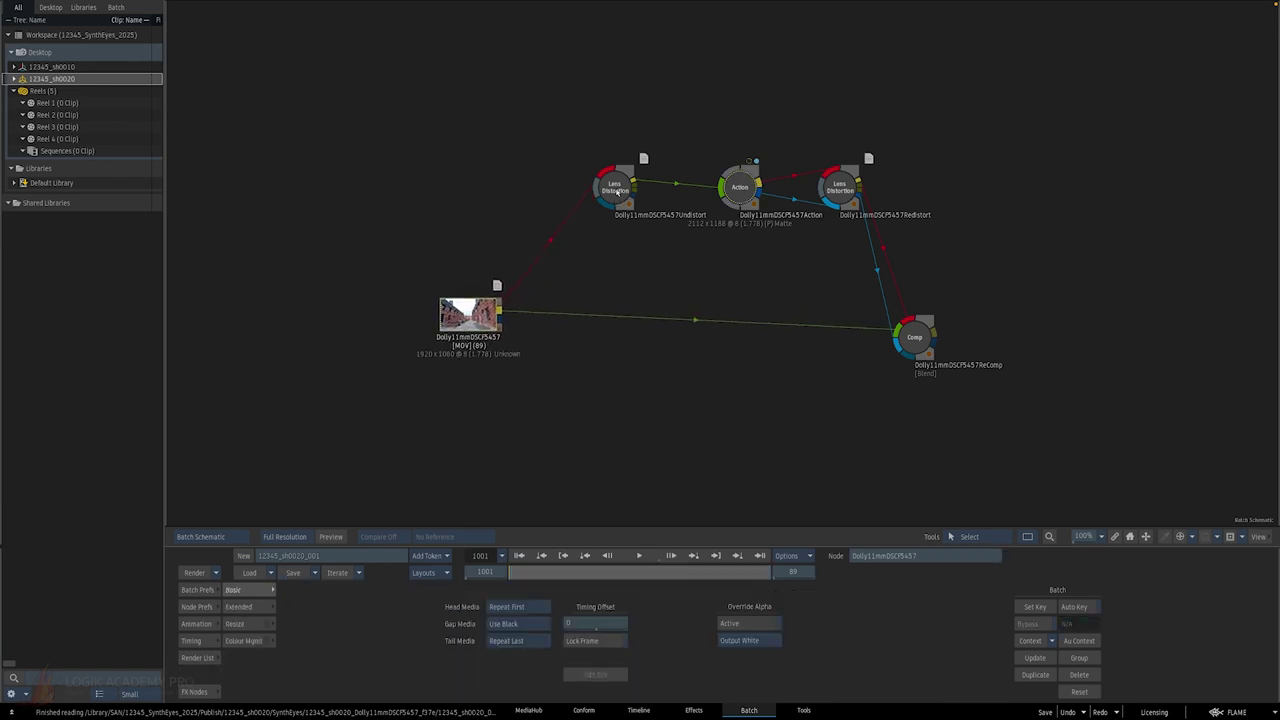
drag(617, 190, 569, 180)
Step: View the undistort node's result and its 3DE4 Radial - Standard - Degree 4 model settings, and return to the Batch schematic
double_click(569, 180)
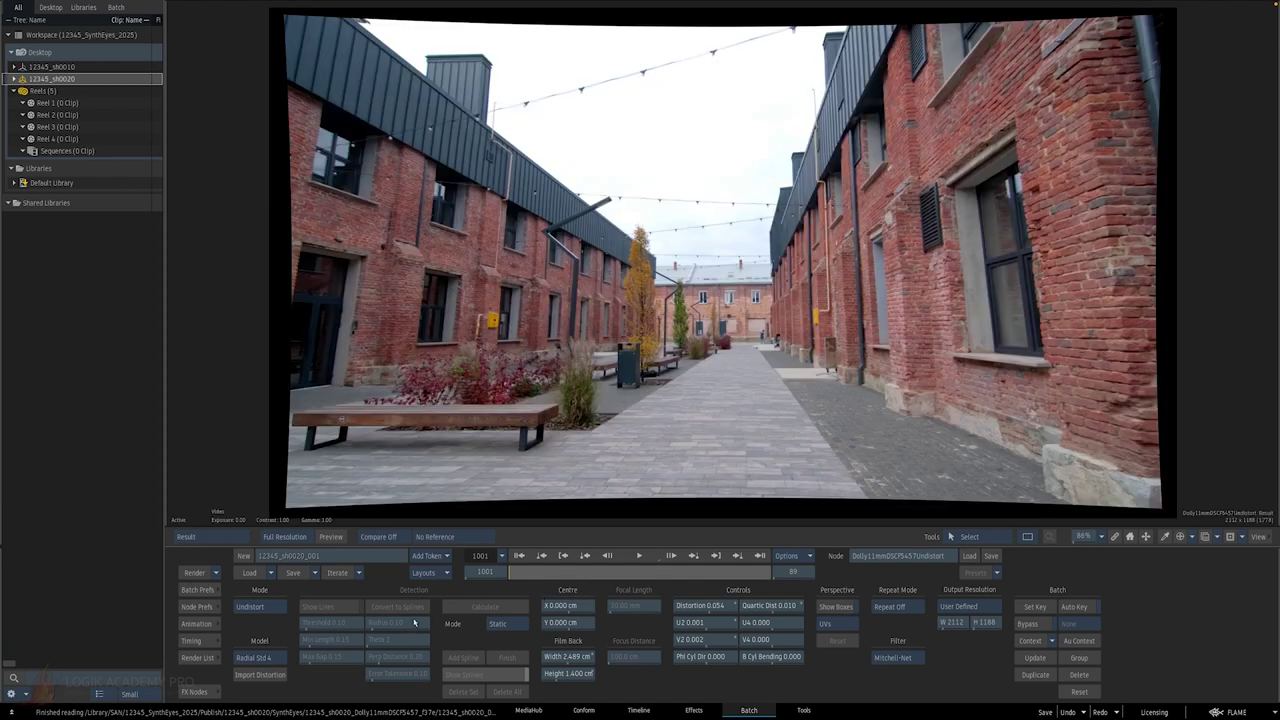
click(253, 657)
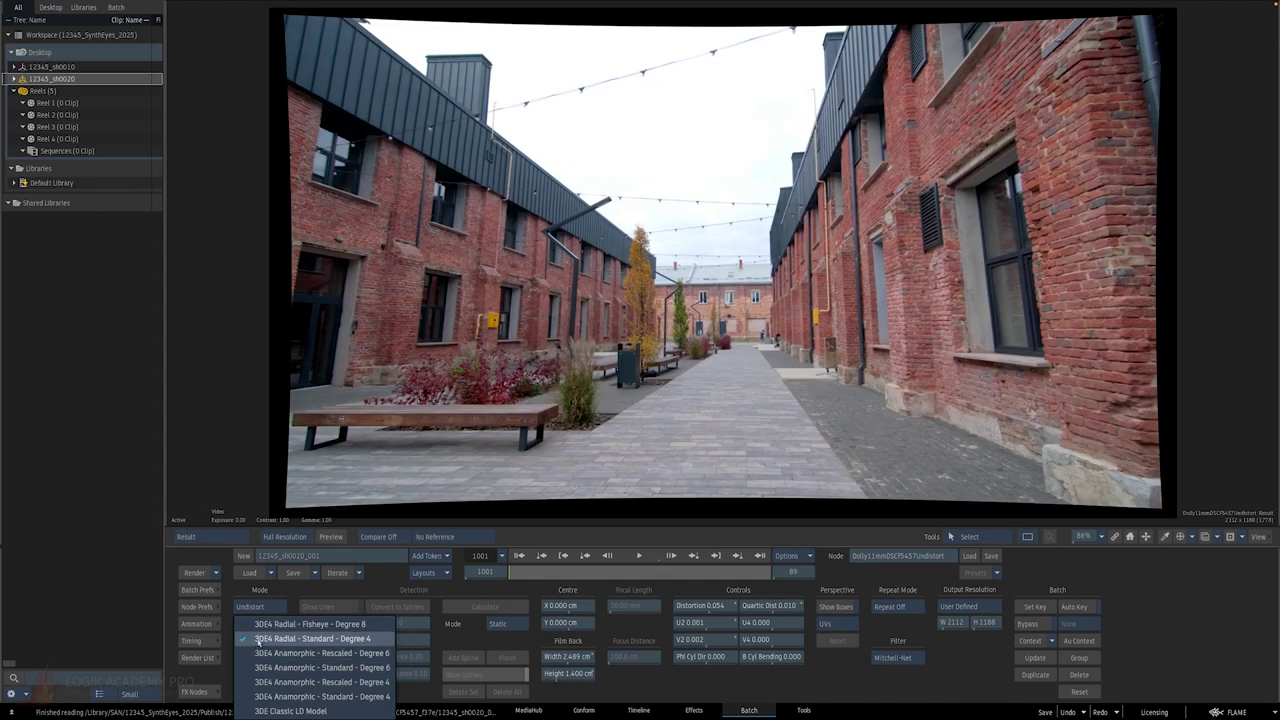
click(258, 640)
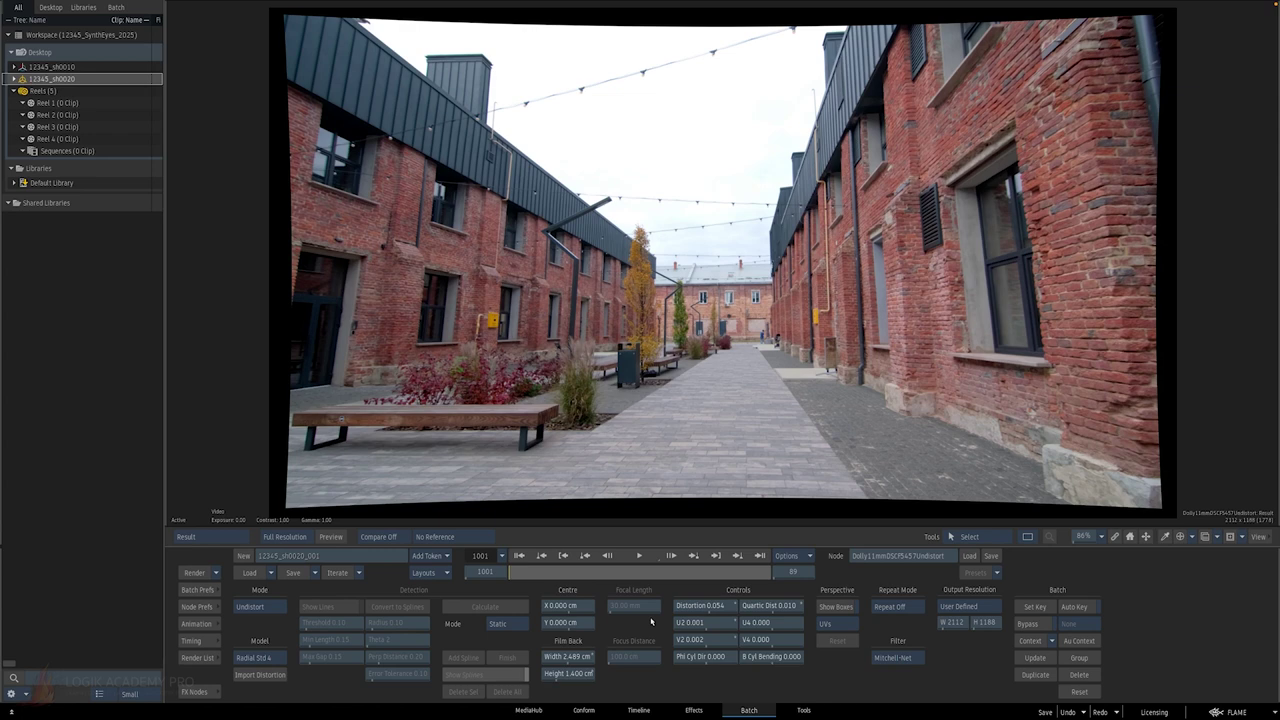
scroll(775, 325, down, 2)
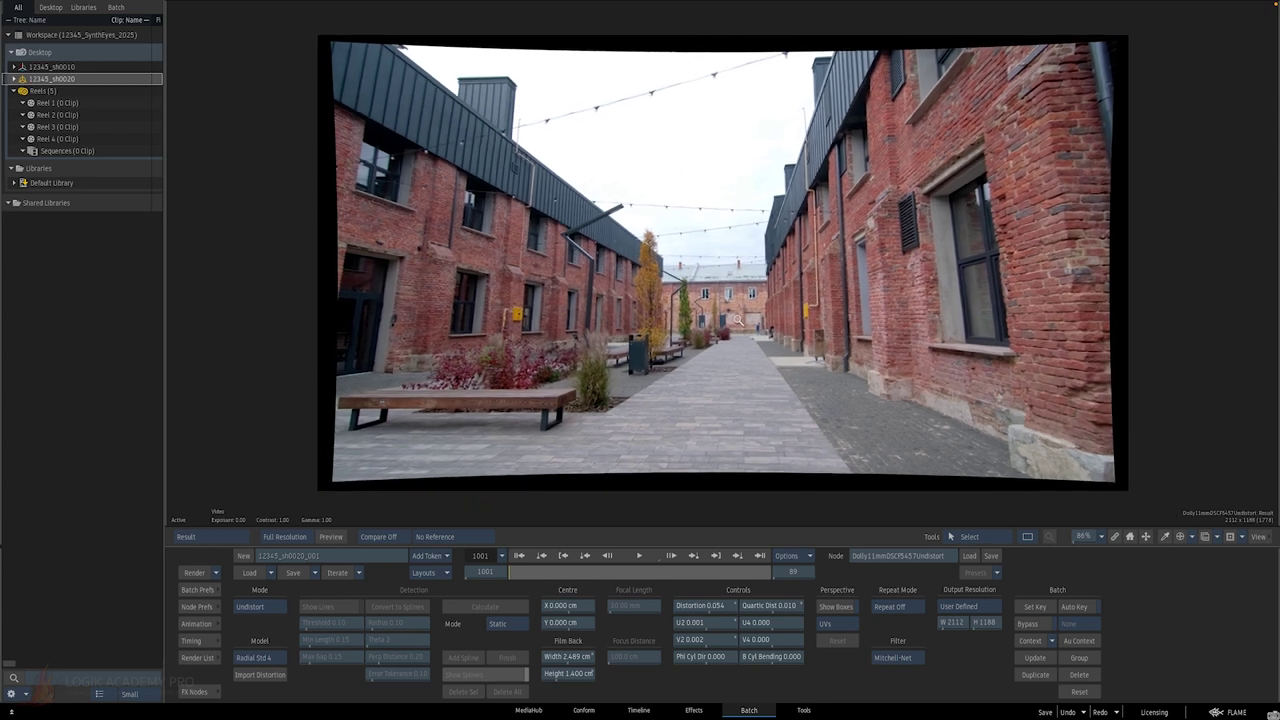
key(grave)
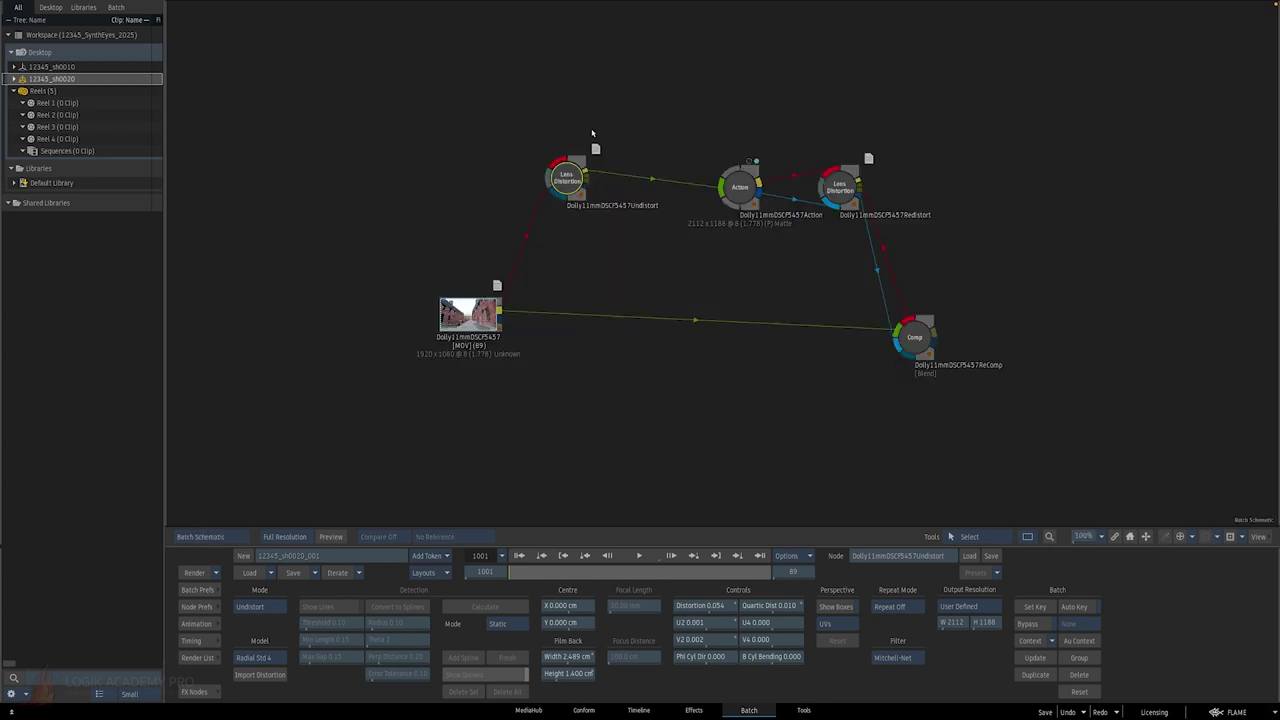
Step: Open the Action node's schematic and comp output to check the trackers over the undistorted footage, and open its node preferences
double_click(740, 187)
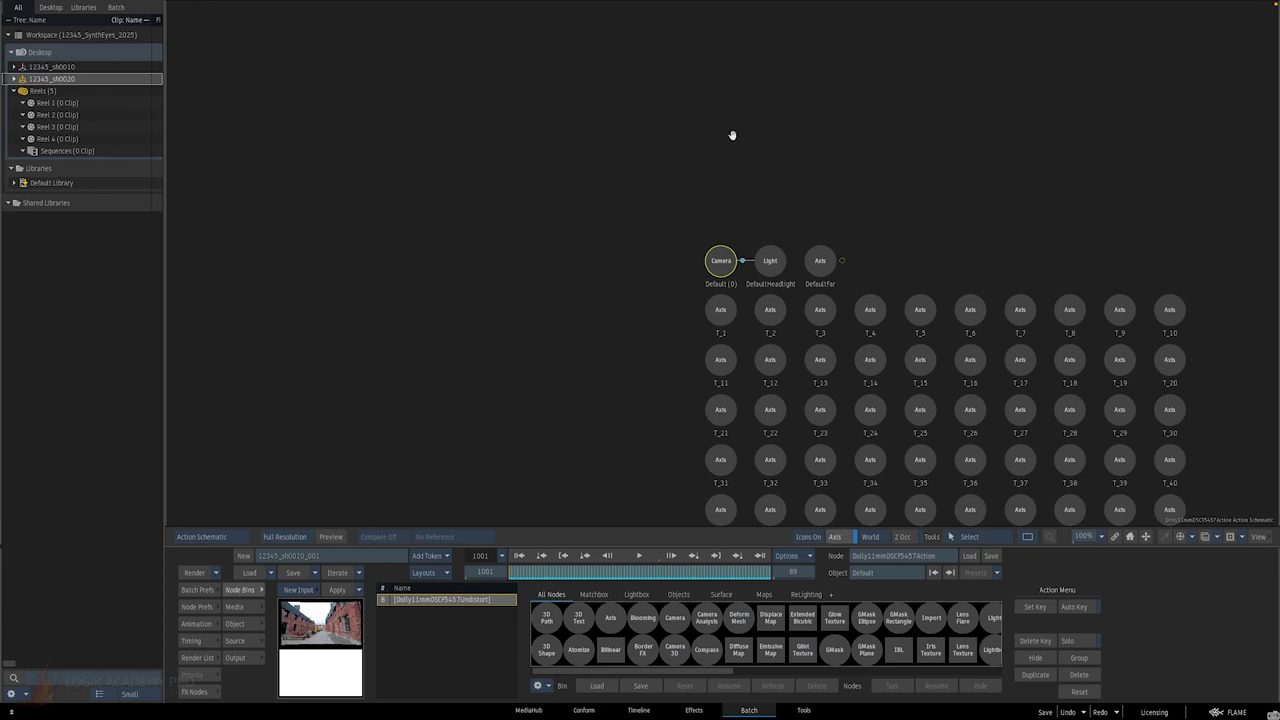
drag(731, 134, 664, 152)
key(grave)
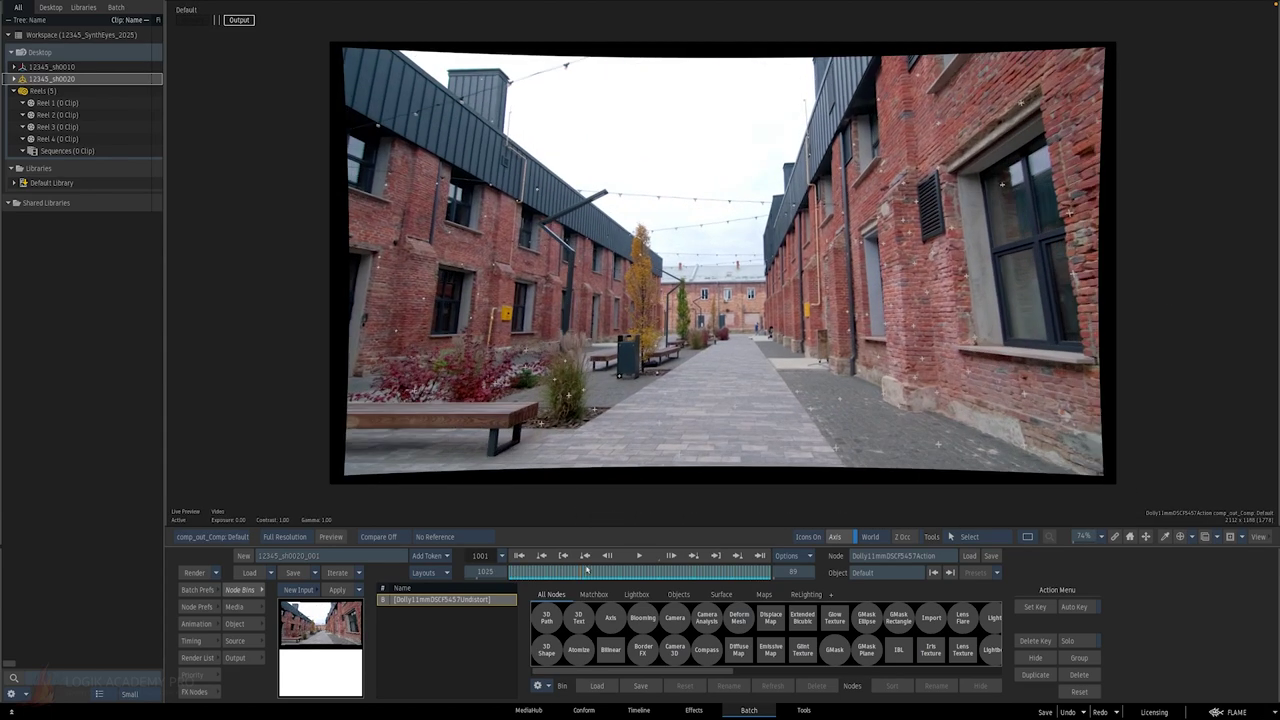
click(205, 607)
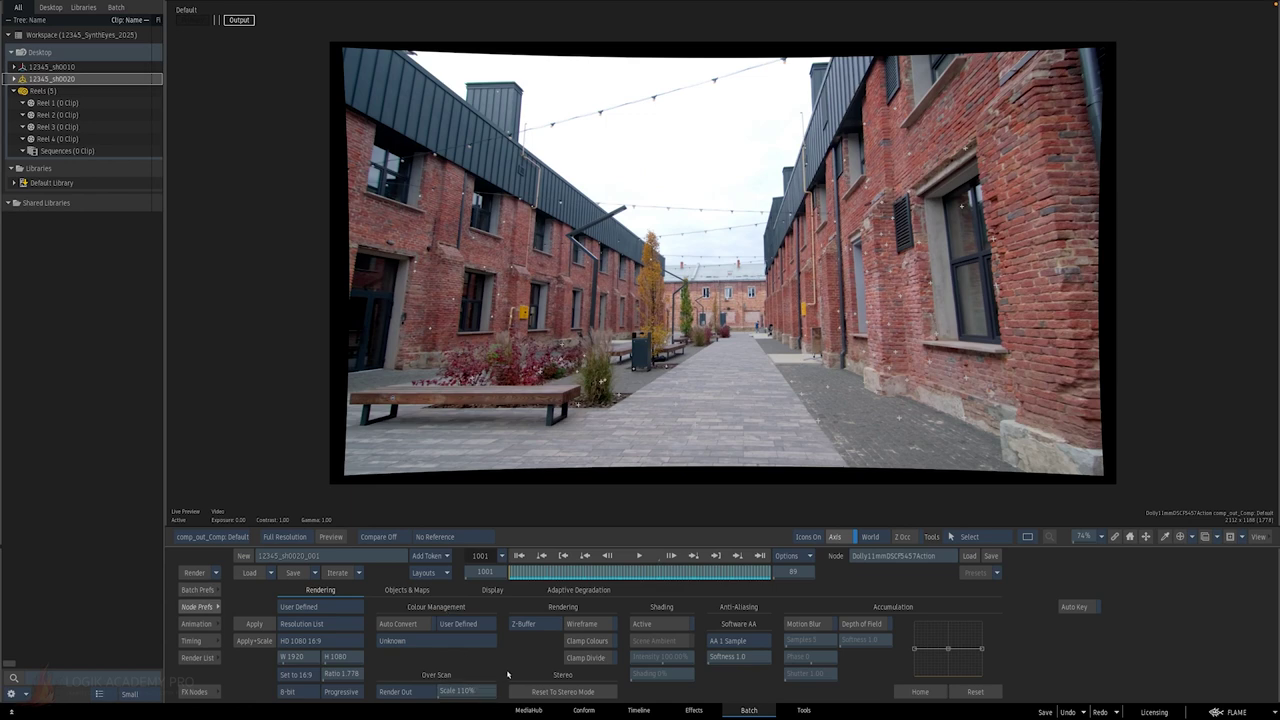
Step: Move the redistort Lens Distortion node farther away from the Action node and view its front result
key(F4)
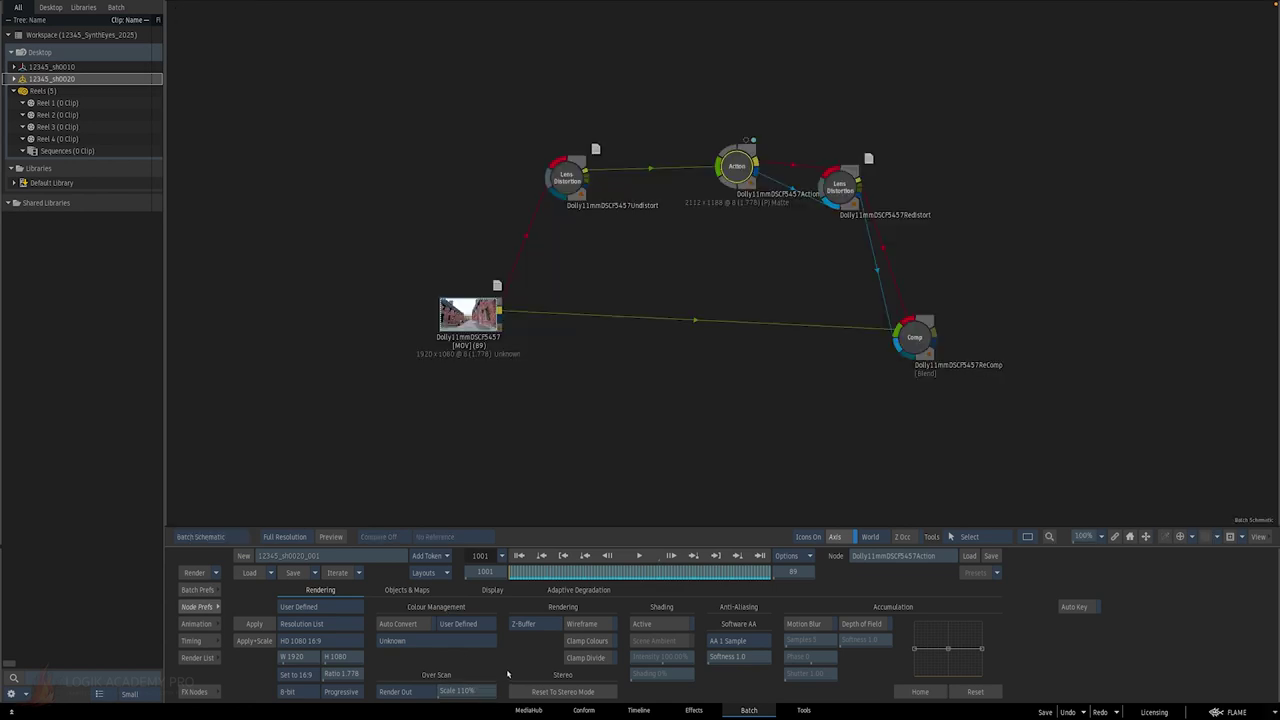
click(585, 172)
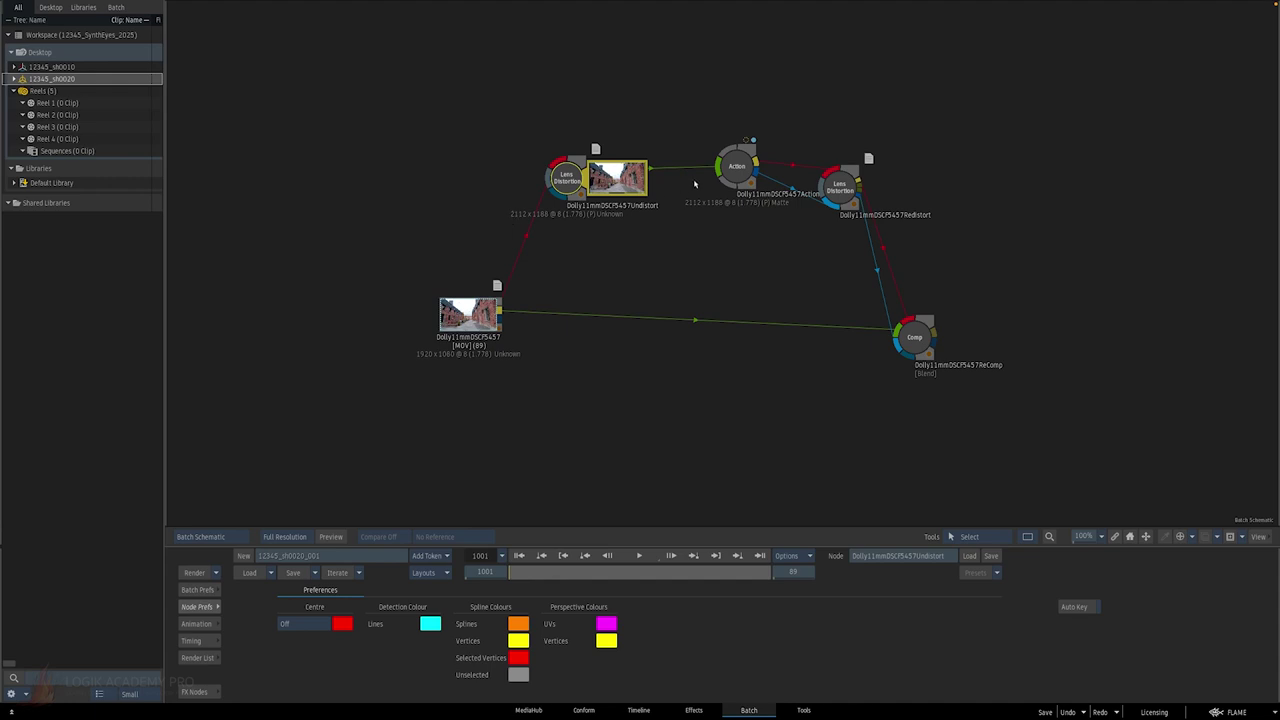
click(734, 170)
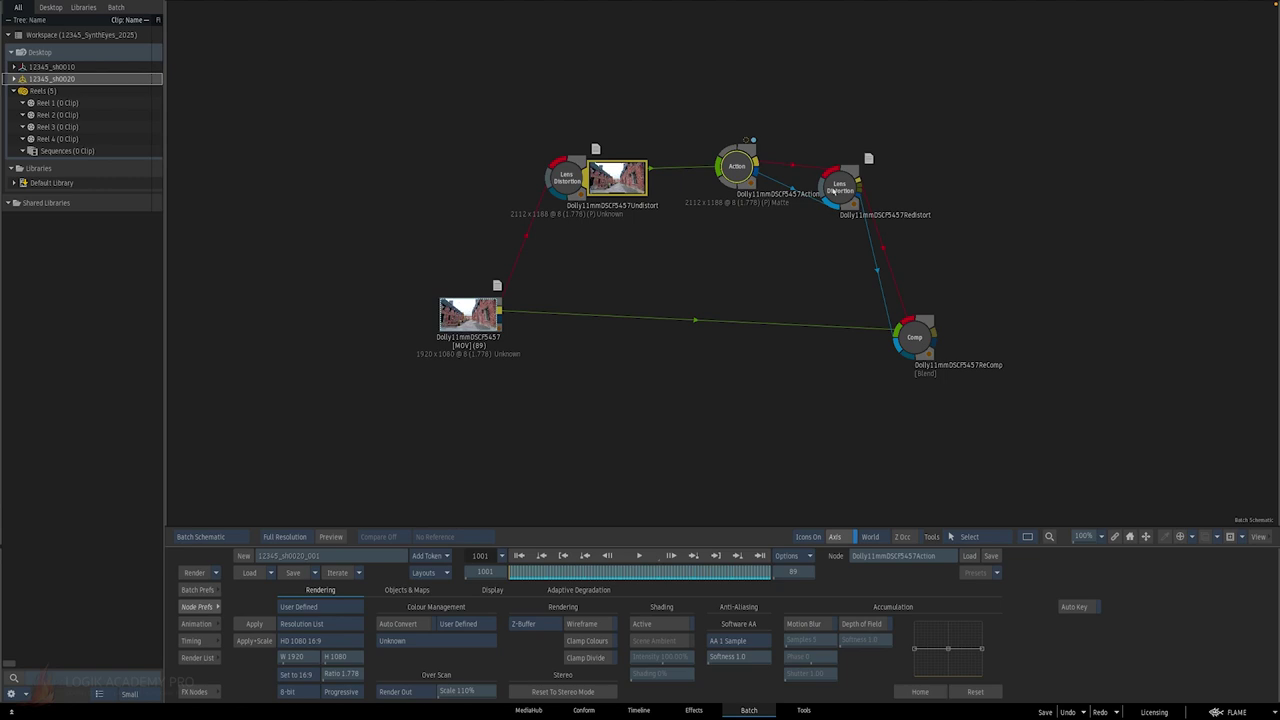
drag(833, 190, 887, 176)
double_click(887, 176)
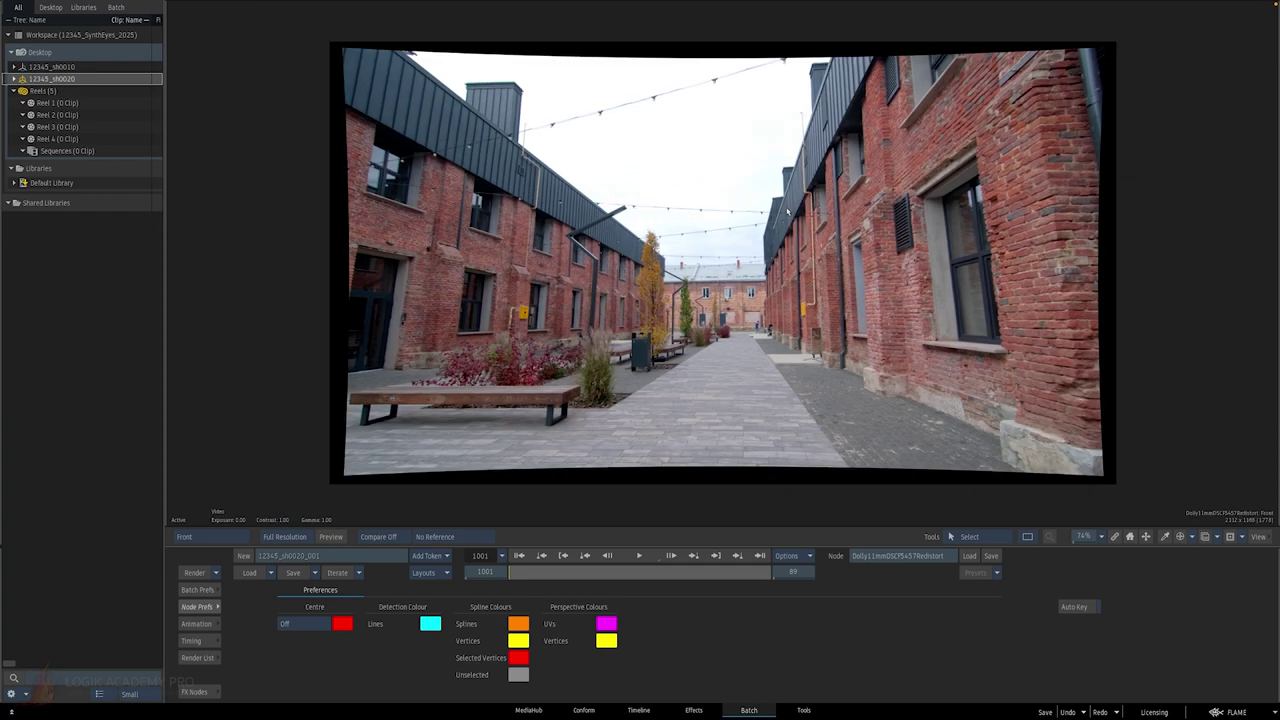
key(grave)
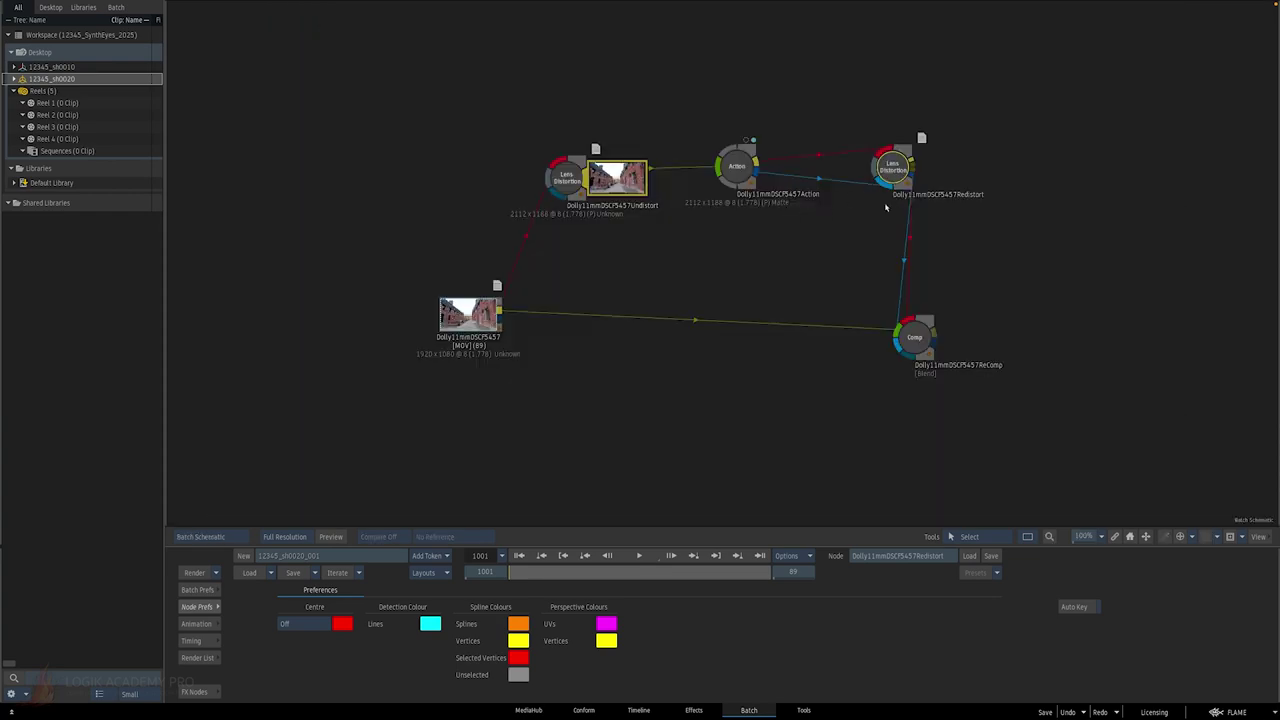
Step: Reposition the Comp node away from the redistort node and view its matte and result outputs
drag(915, 335, 1015, 280)
key(grave)
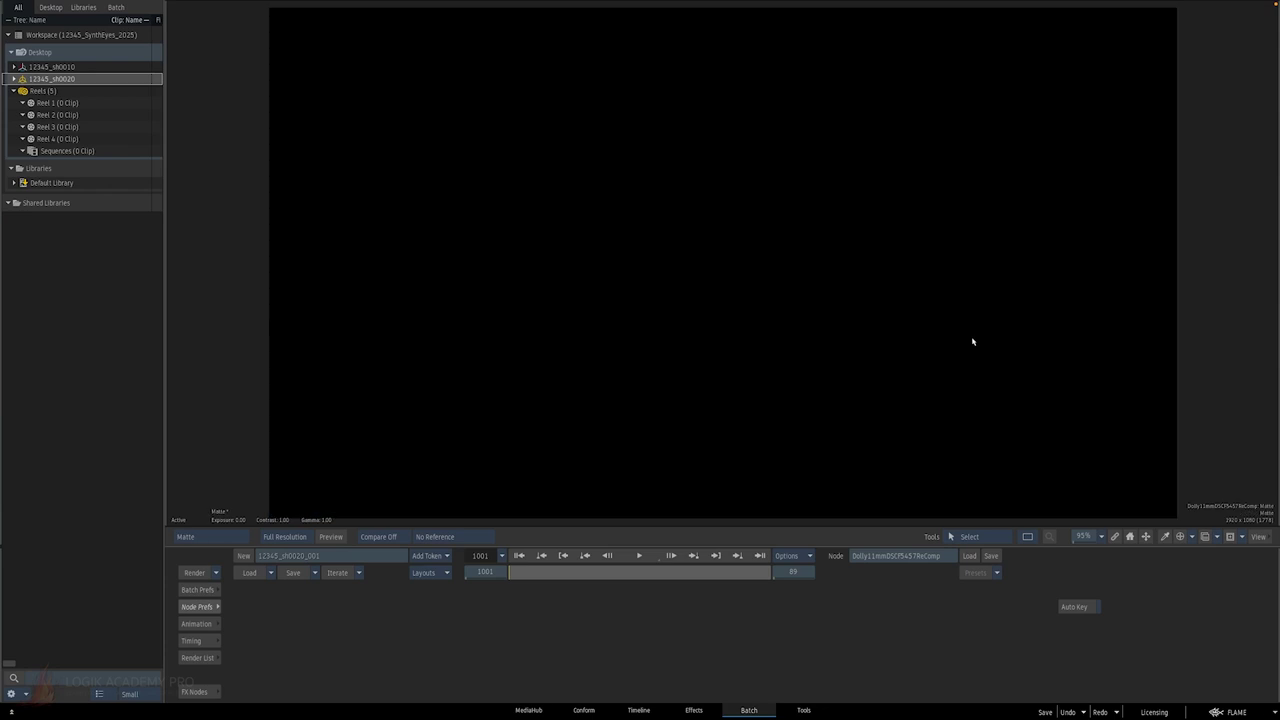
key(F4)
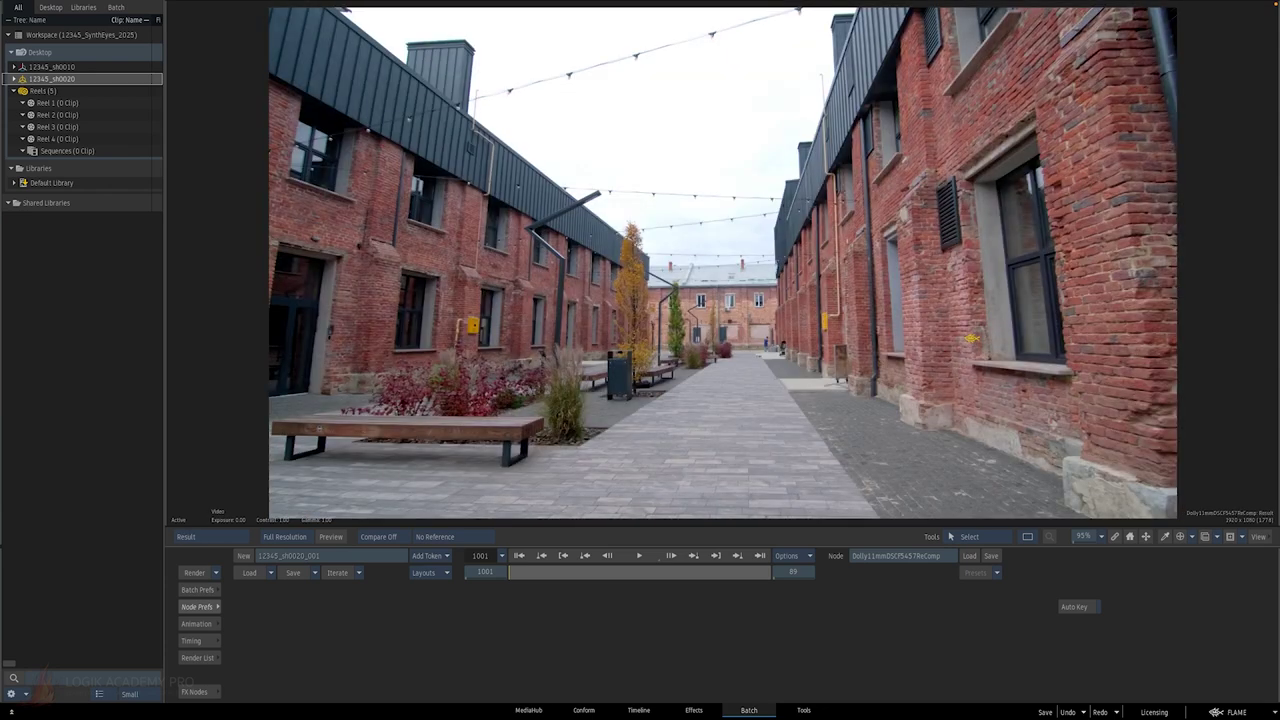
key(grave)
drag(1010, 279, 1011, 308)
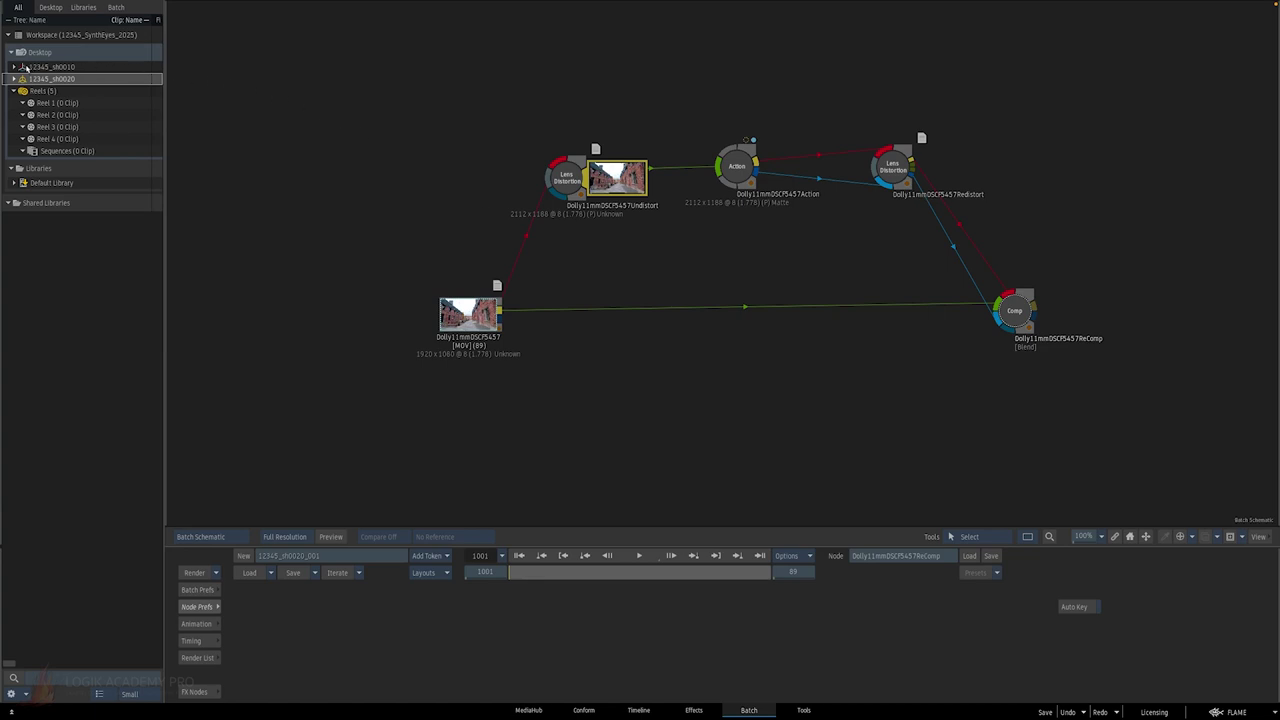
Step: Open the 12345_sh0010 Batch, move its Action node closer to the clip, and reopen the Arc11-mm-DSCF5470 clip in SynthEyes
click(28, 67)
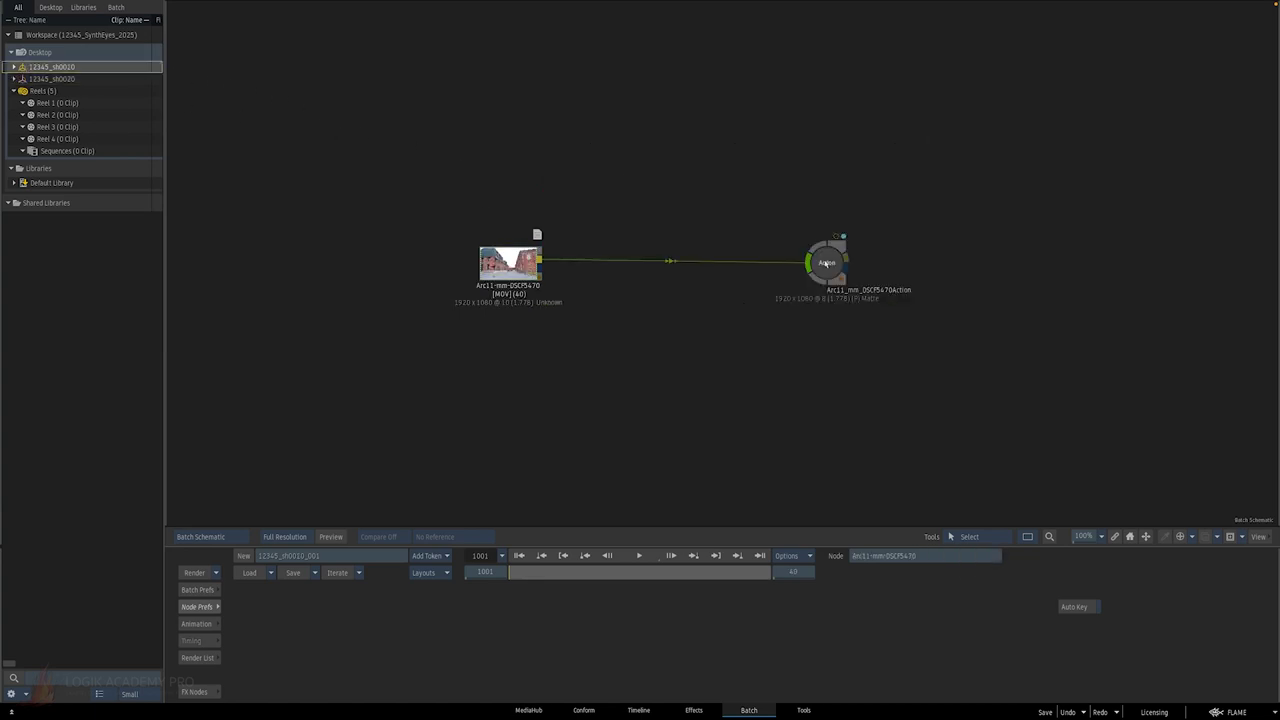
drag(826, 263, 785, 264)
key(super+Tab)
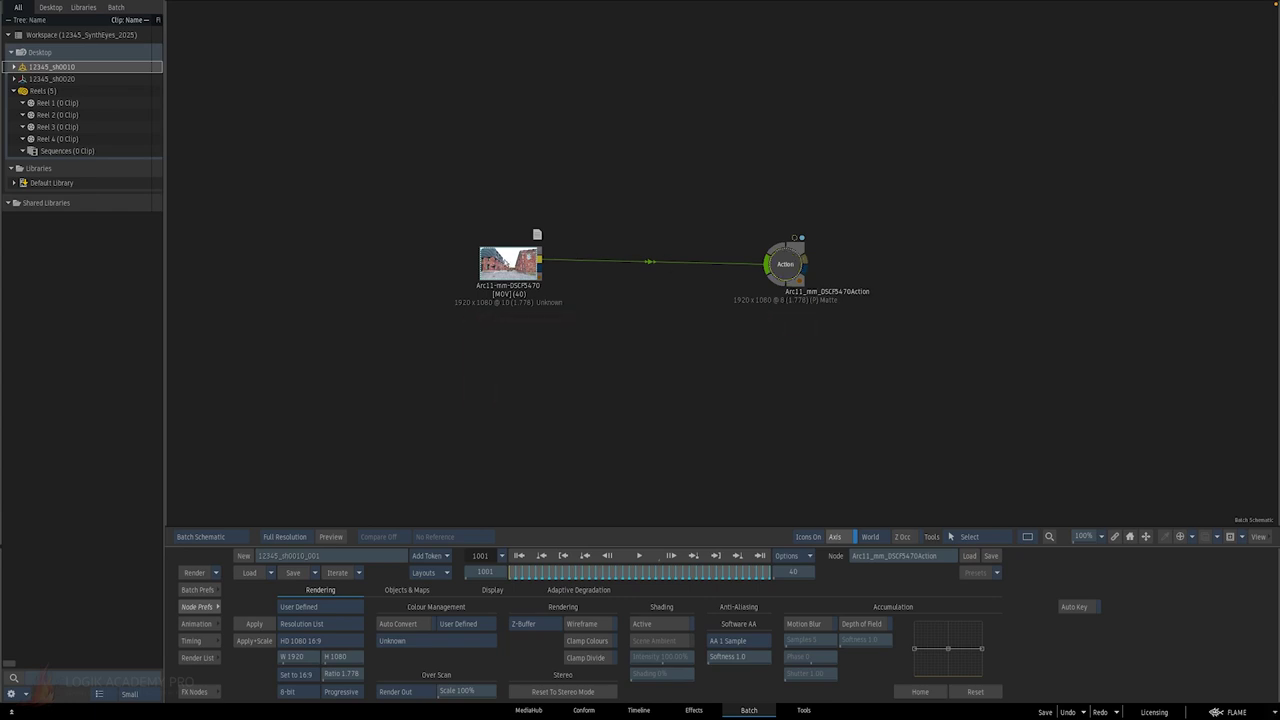
right_click(513, 266)
click(541, 656)
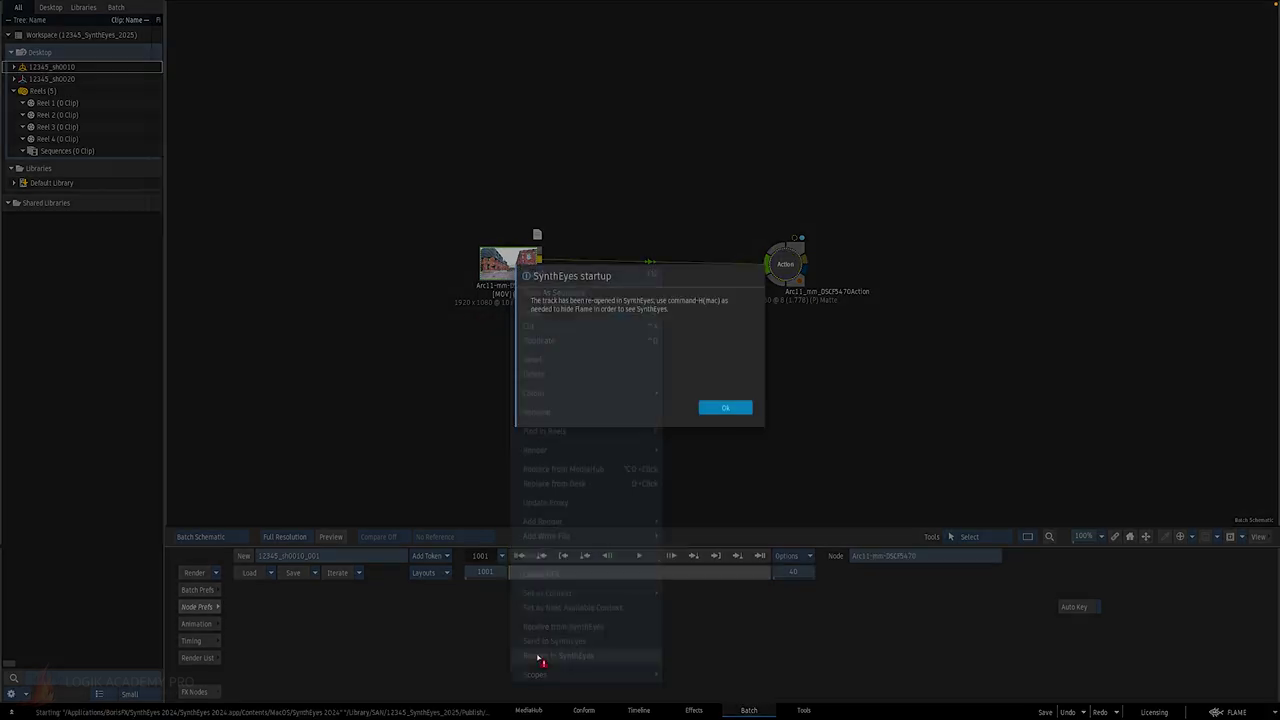
click(726, 409)
key(super+Tab)
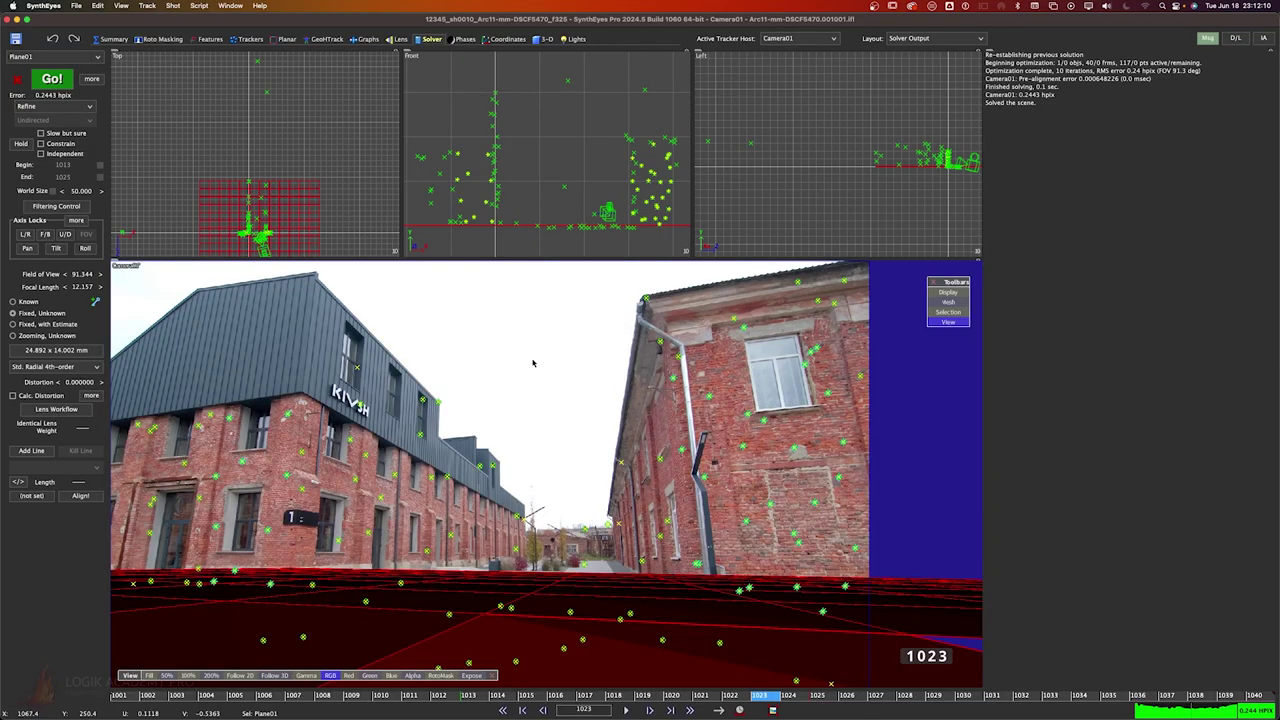
Step: Set C2, U2, V2 and C4 of the Std. Radial 4th-order lens model to Calculate and refine the solve
click(88, 398)
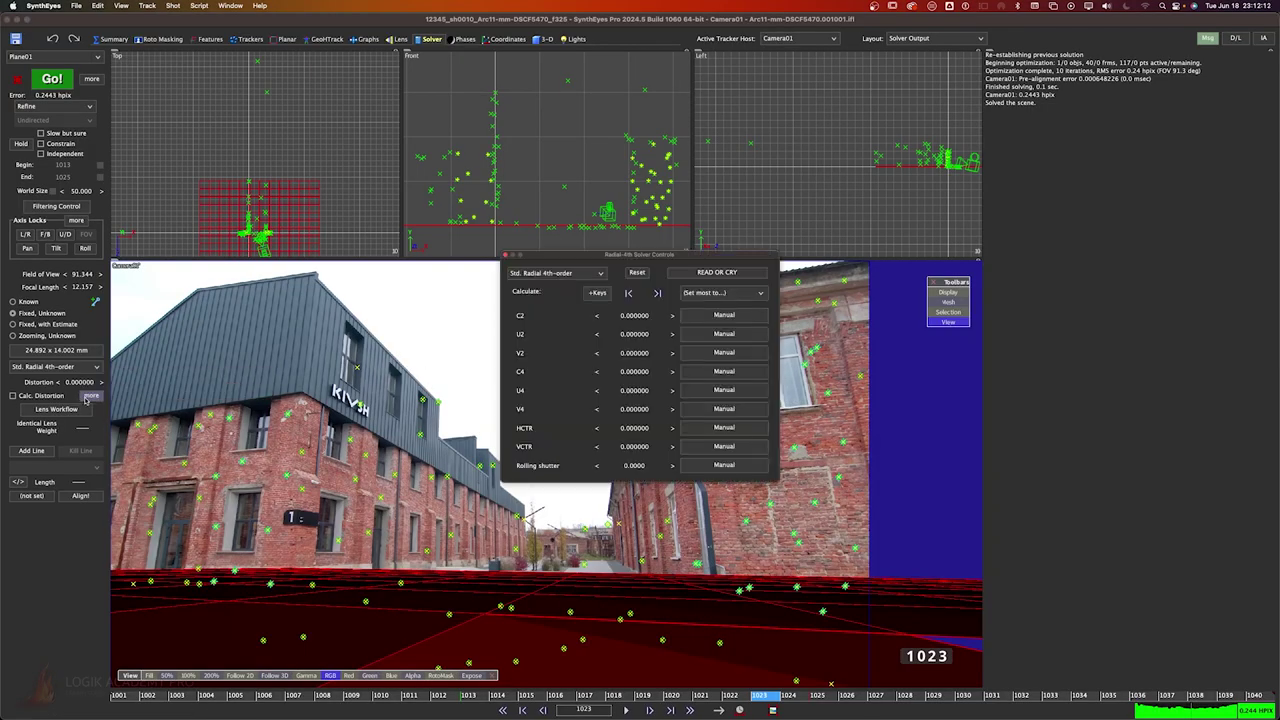
click(712, 315)
click(707, 334)
click(712, 352)
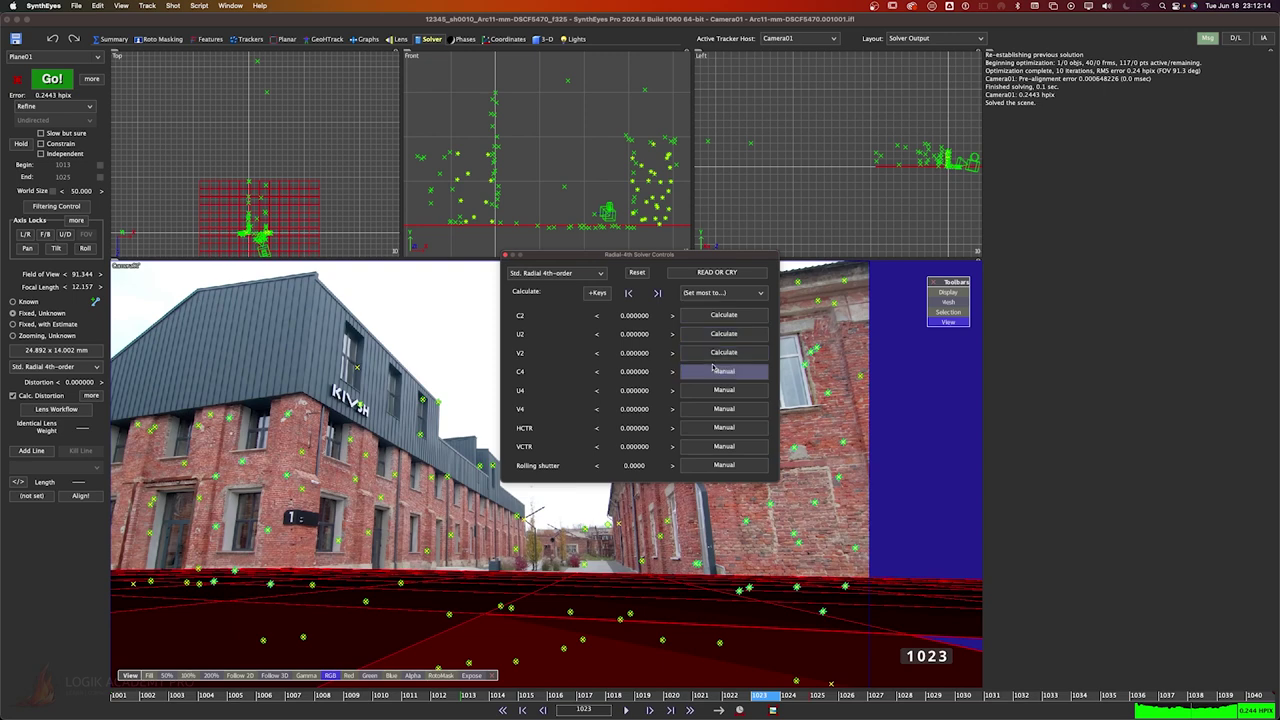
click(712, 371)
click(506, 257)
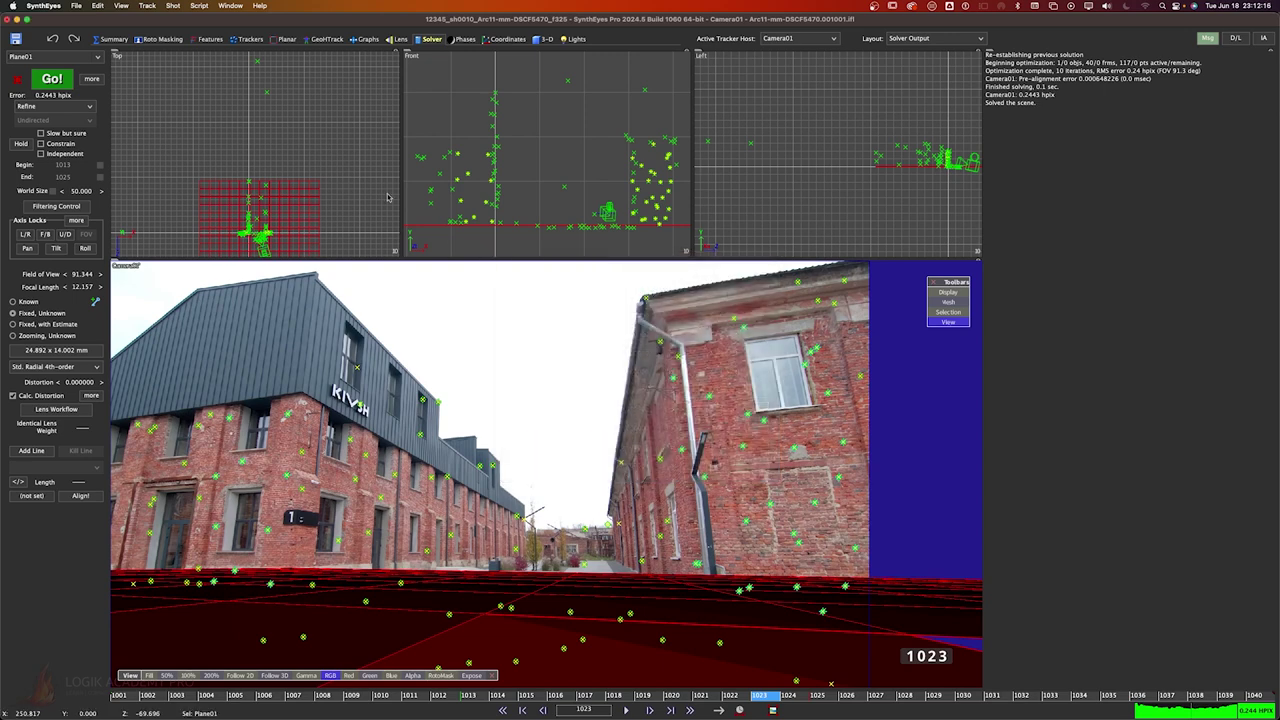
click(52, 78)
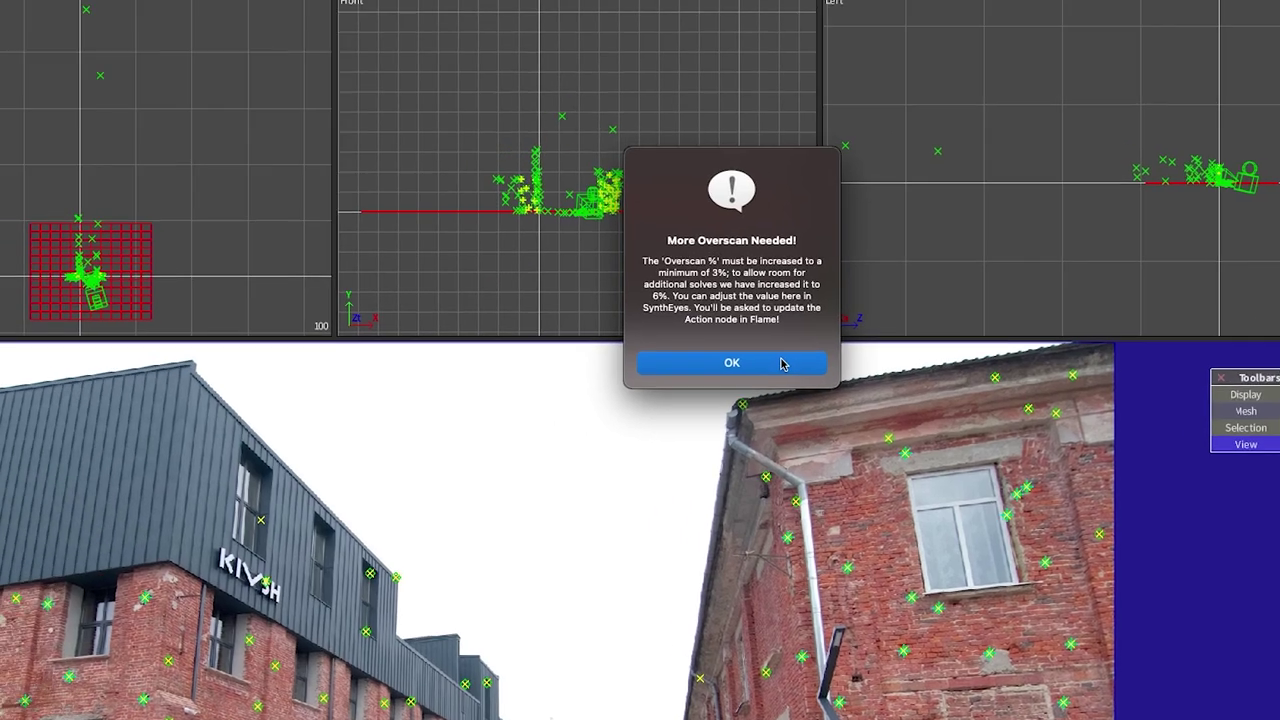
Step: Run the Flame 2025+ export with Overscan % at 6, then switch to Flame and receive the solve on the Arc11-mm-DSCF5470 clip
click(705, 337)
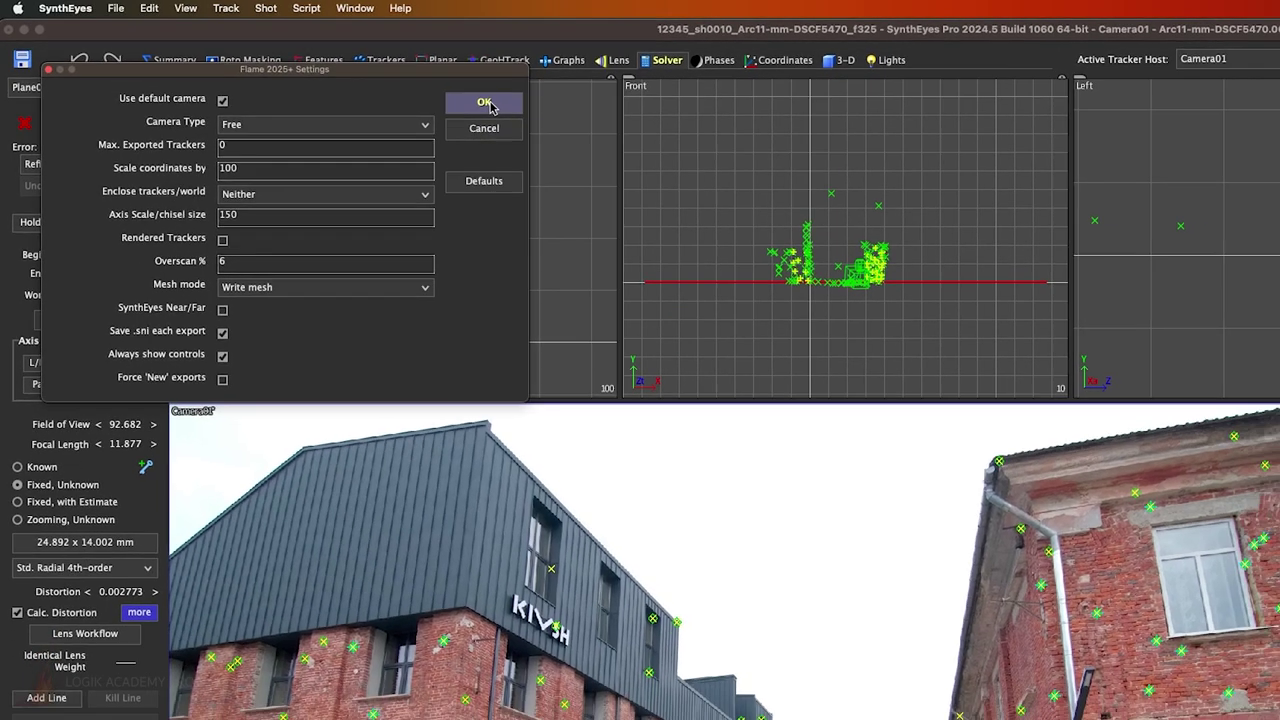
click(520, 109)
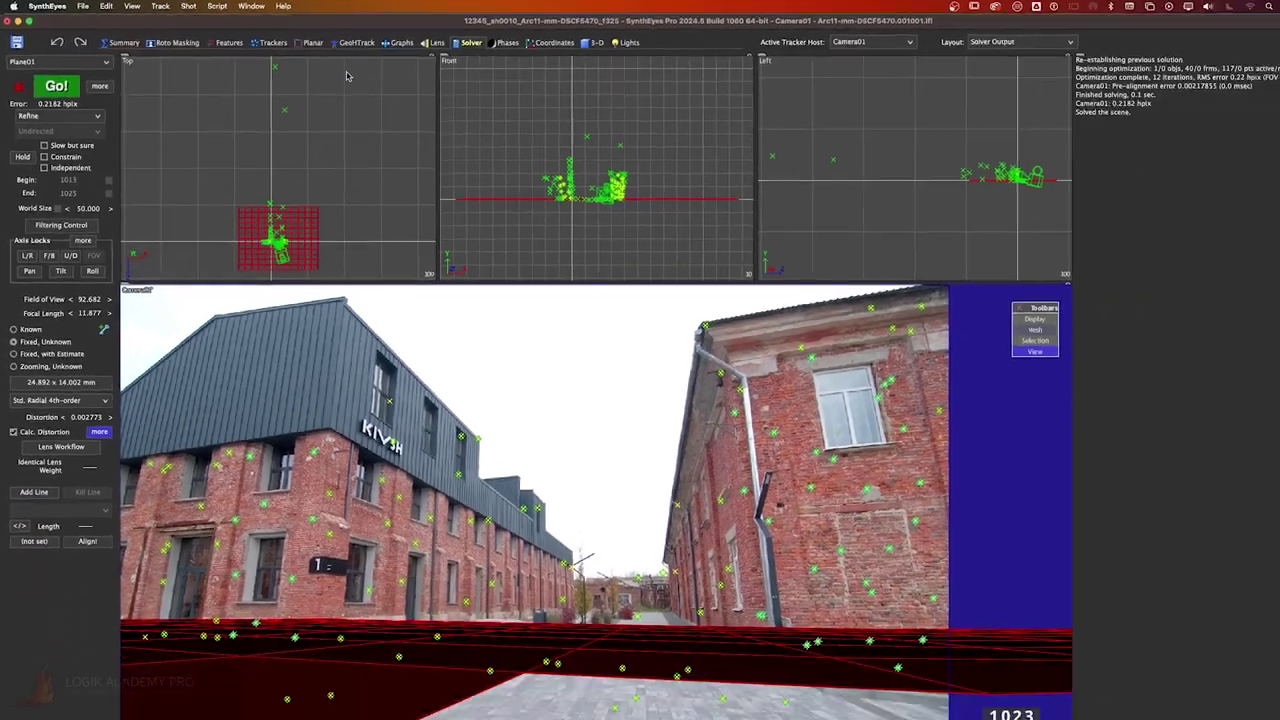
key(super+Tab)
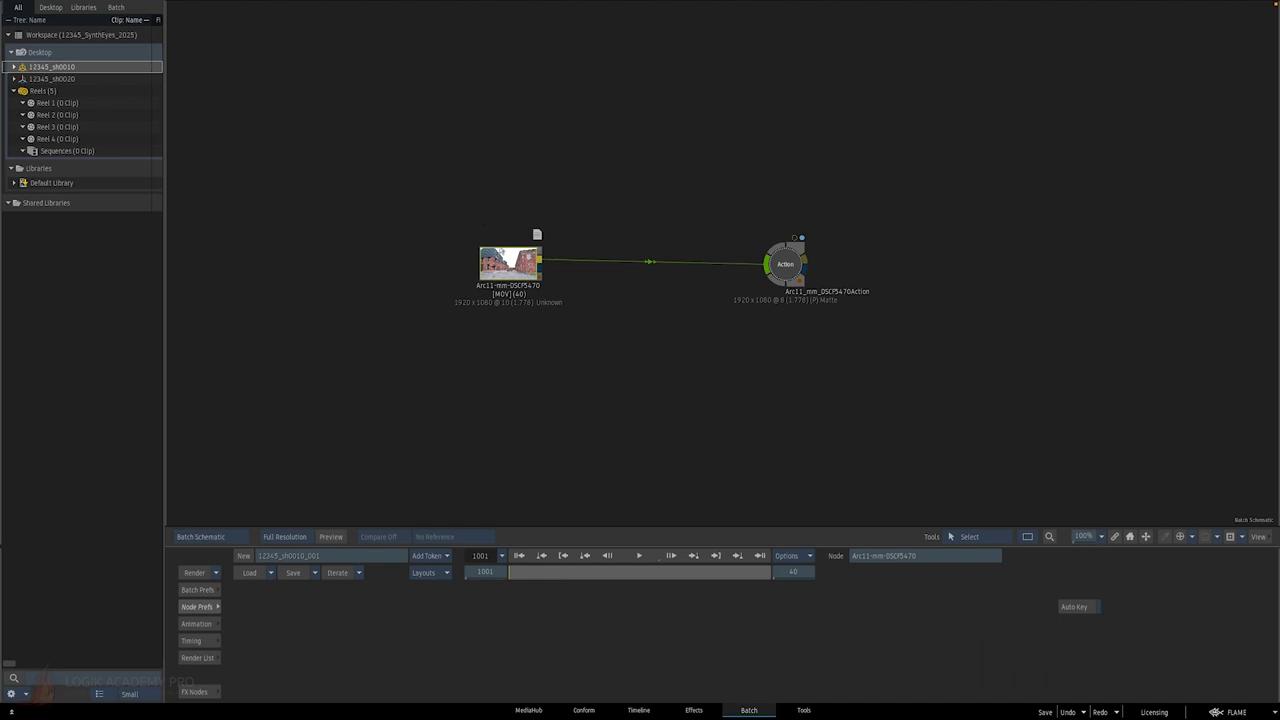
right_click(518, 262)
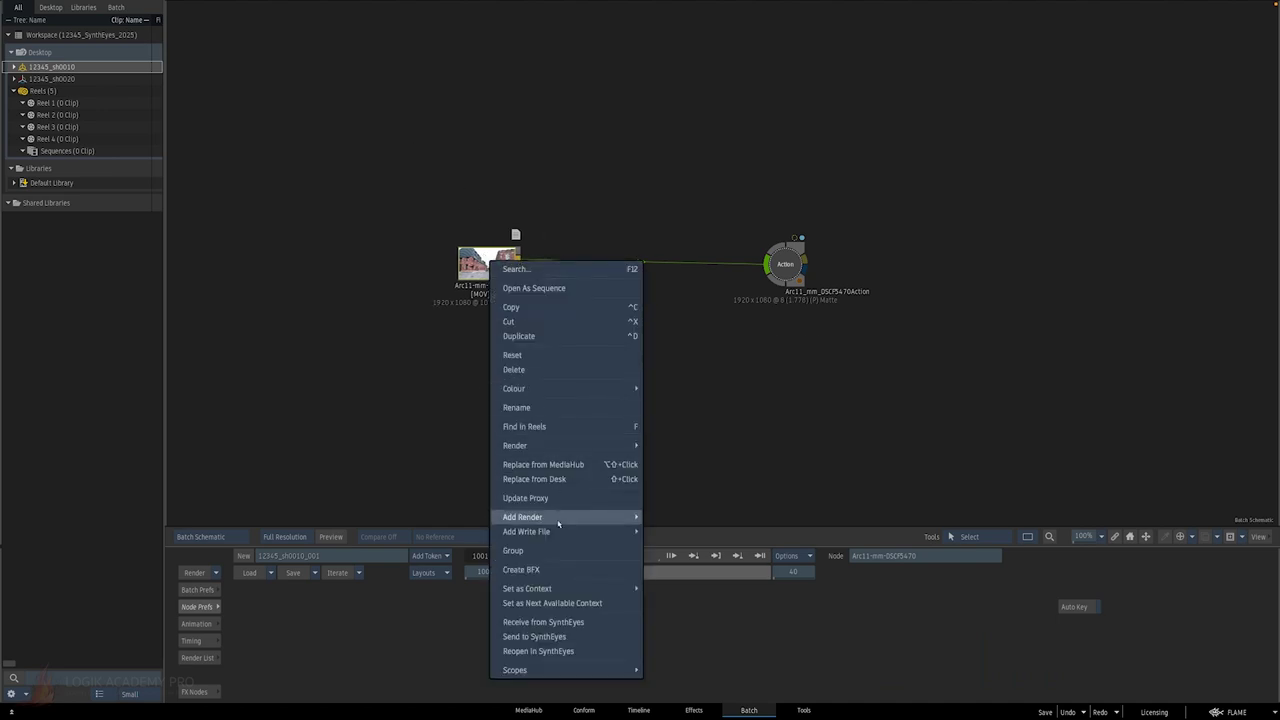
click(556, 622)
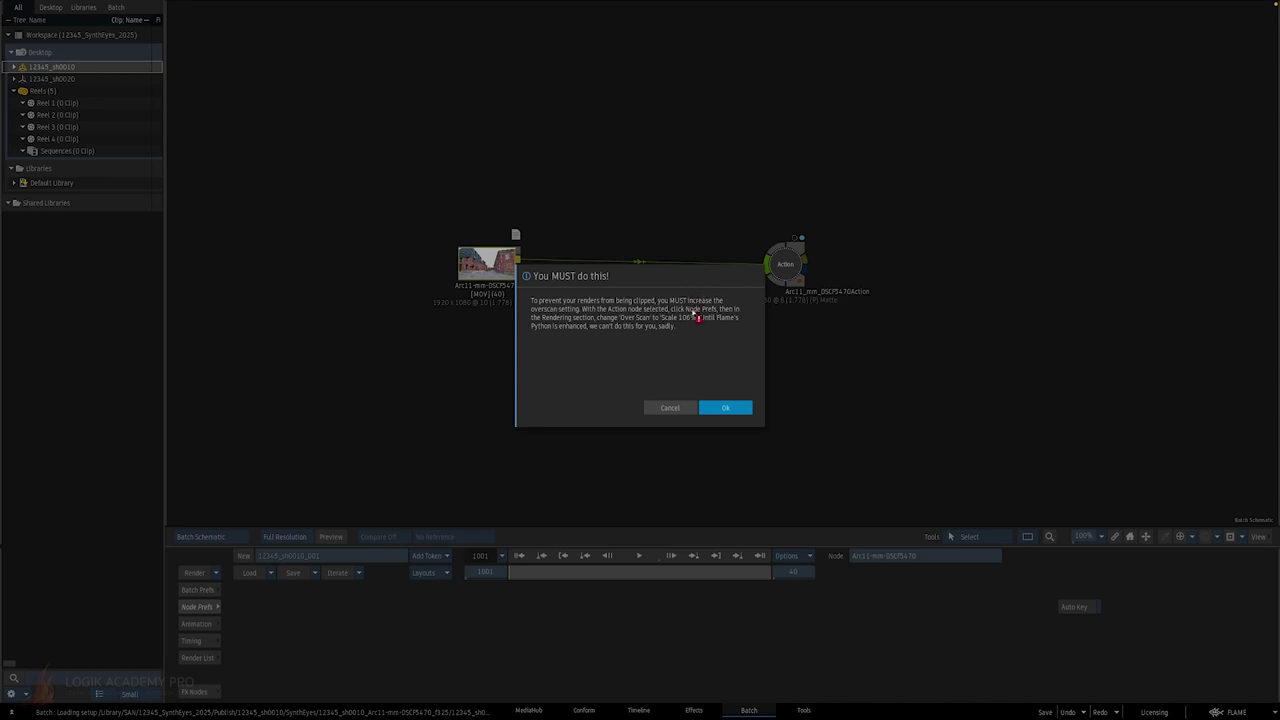
click(723, 407)
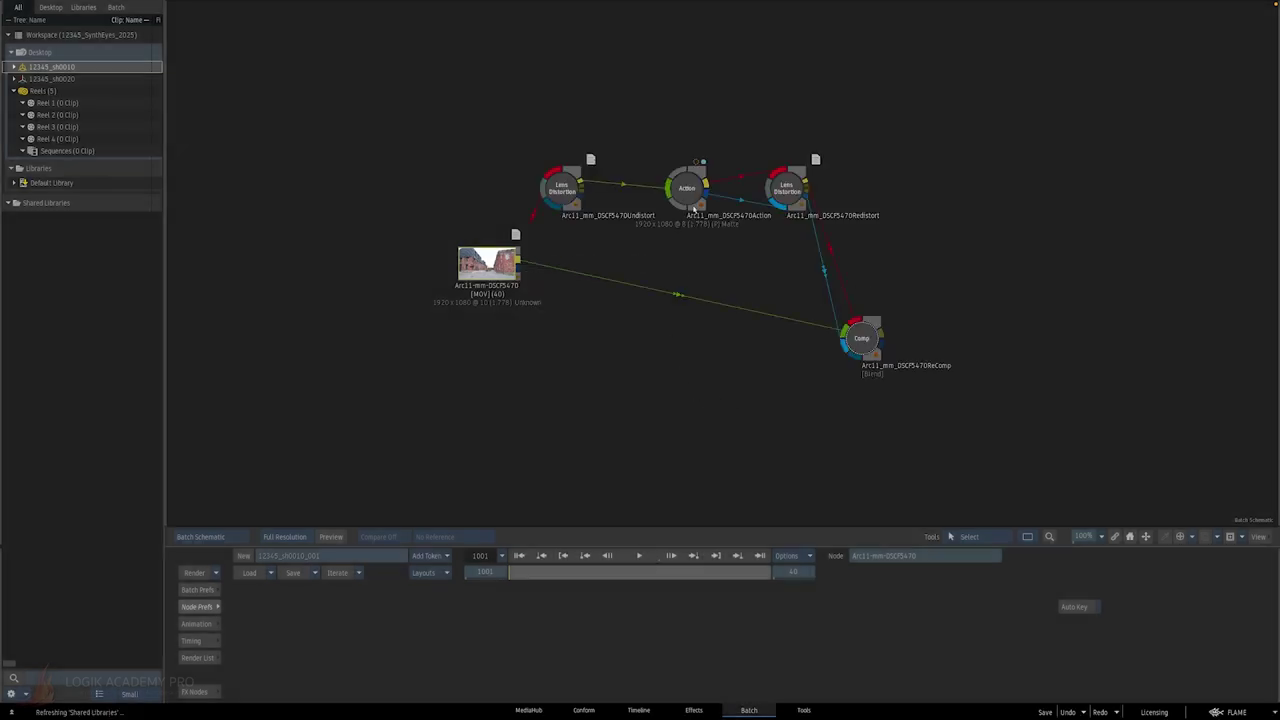
Step: Set the Action node's rendering Over Scan scale to 106%
drag(693, 207, 692, 192)
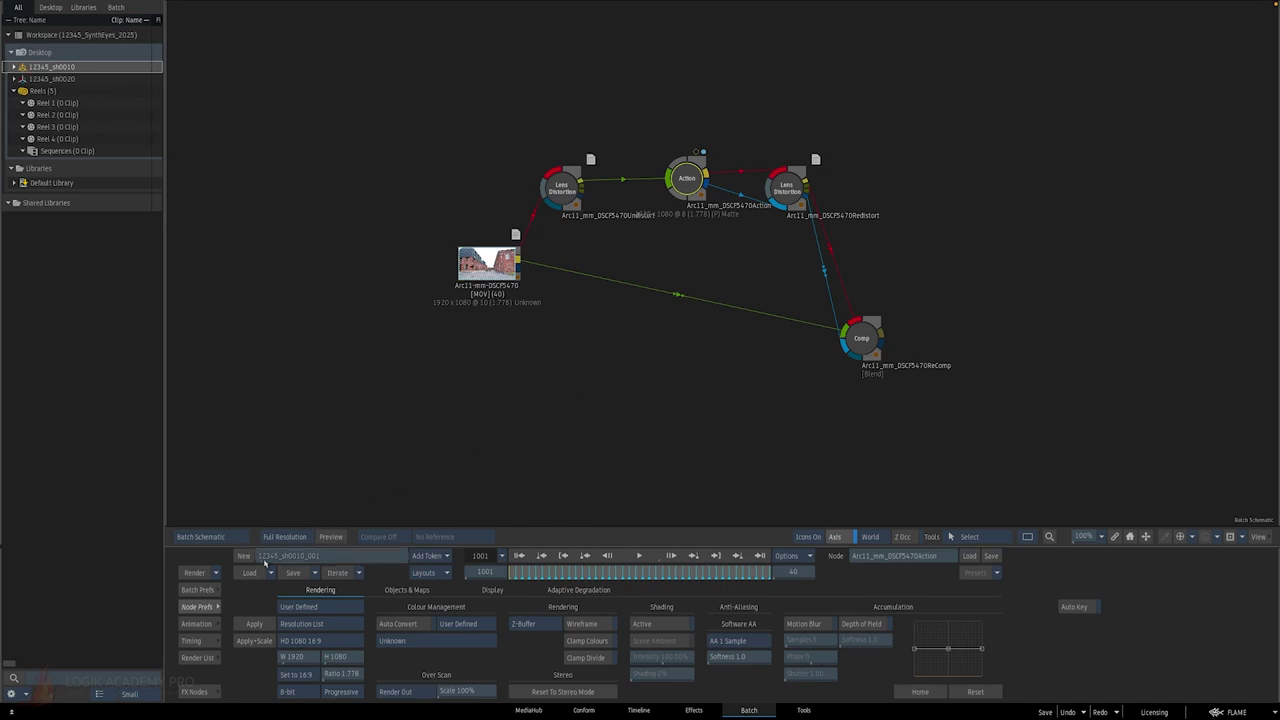
click(457, 691)
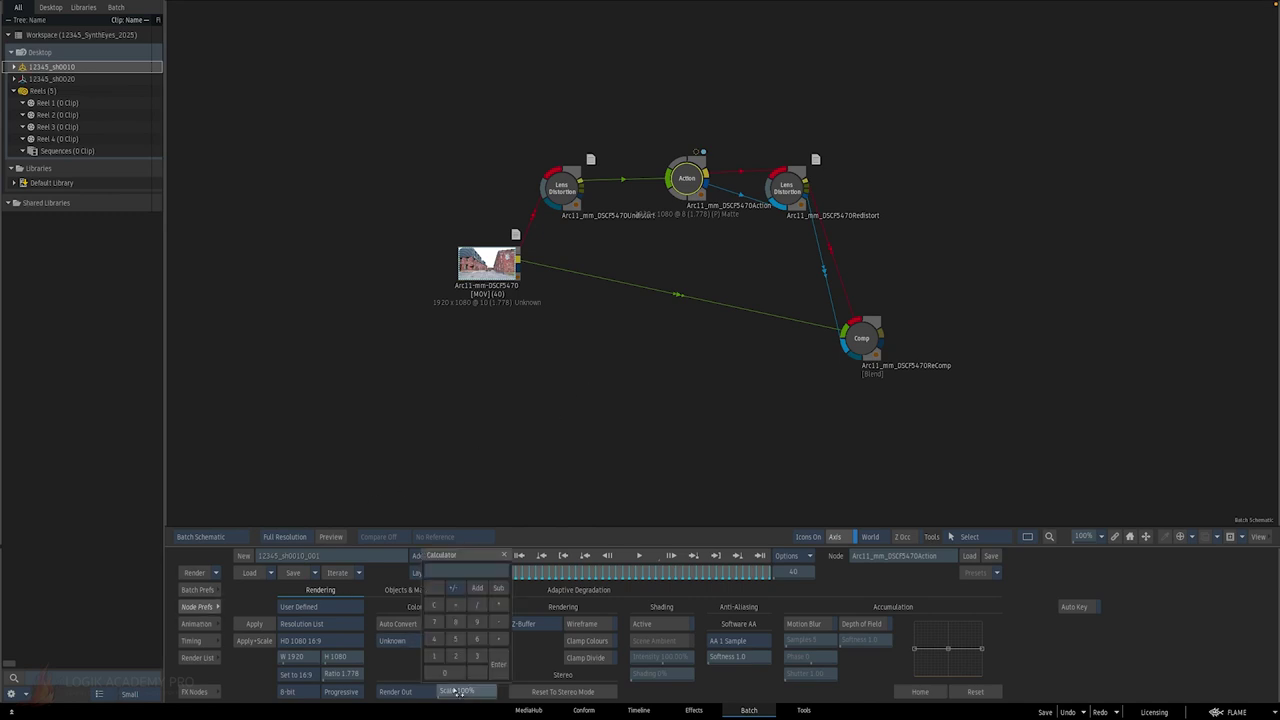
key(Escape)
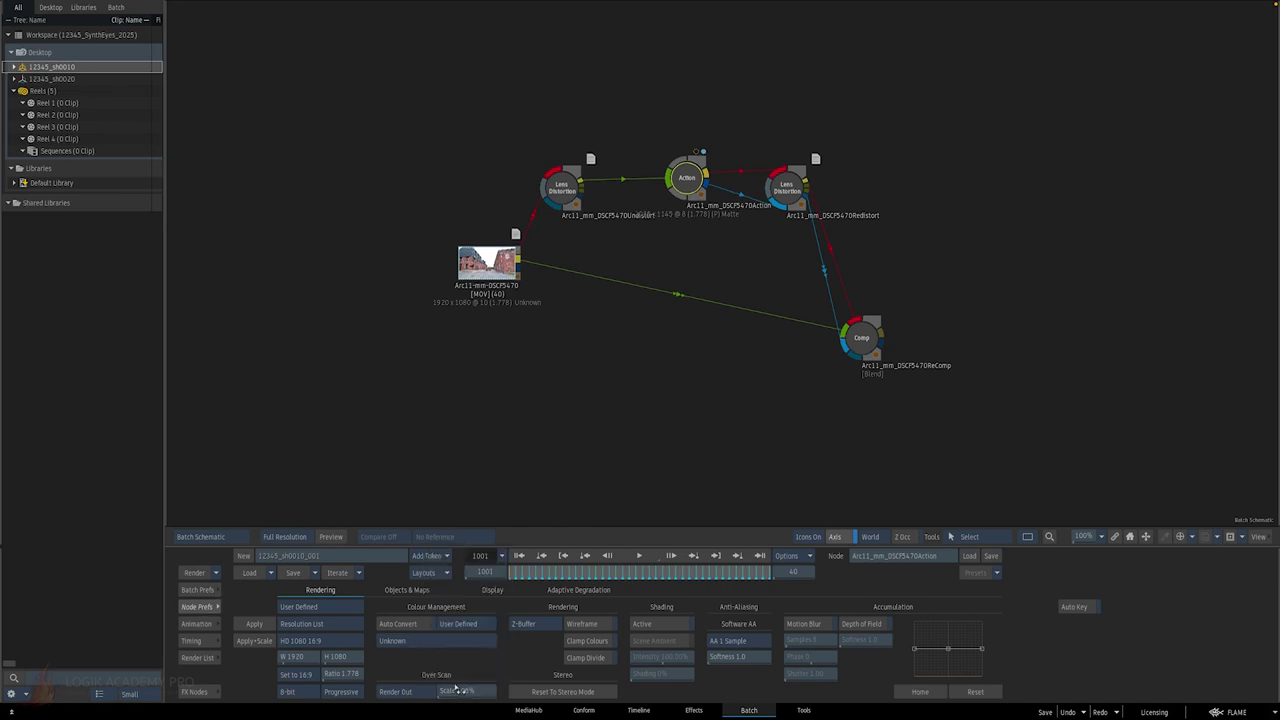
Step: Spread out the Batch setup by moving the Action, undistort and redistort nodes away from each other
drag(677, 181, 685, 150)
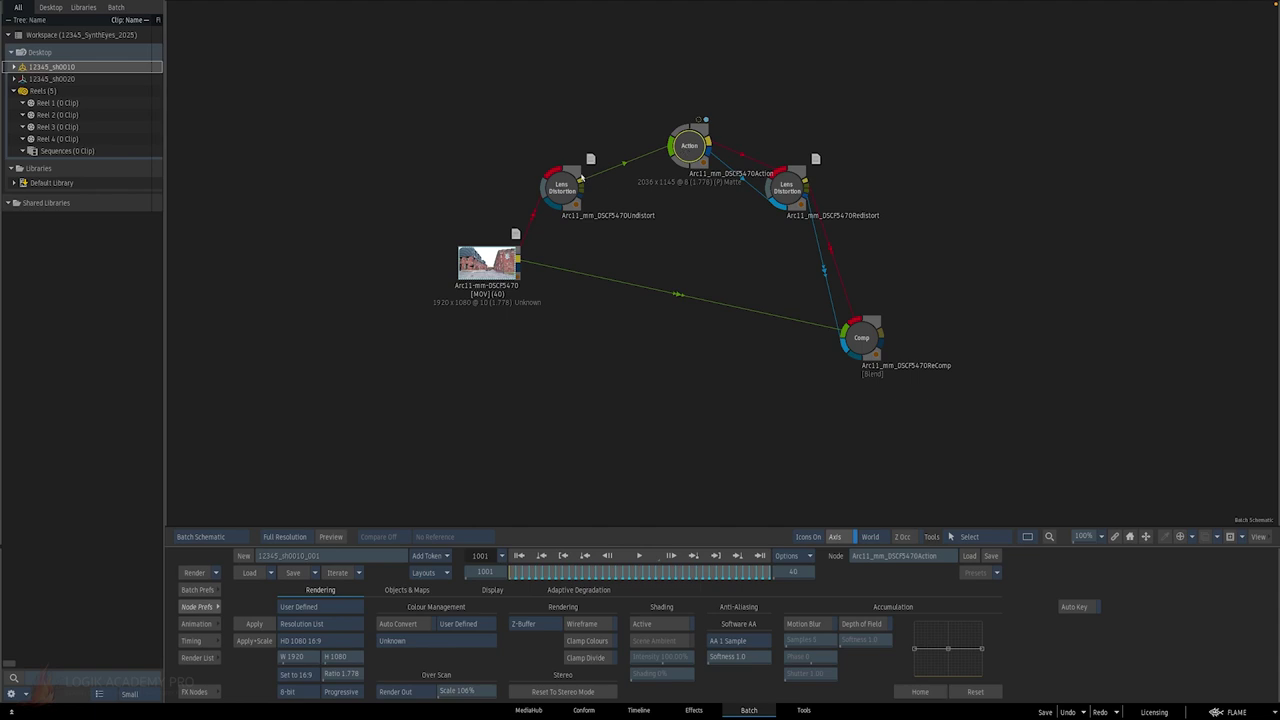
click(580, 181)
drag(580, 181, 545, 131)
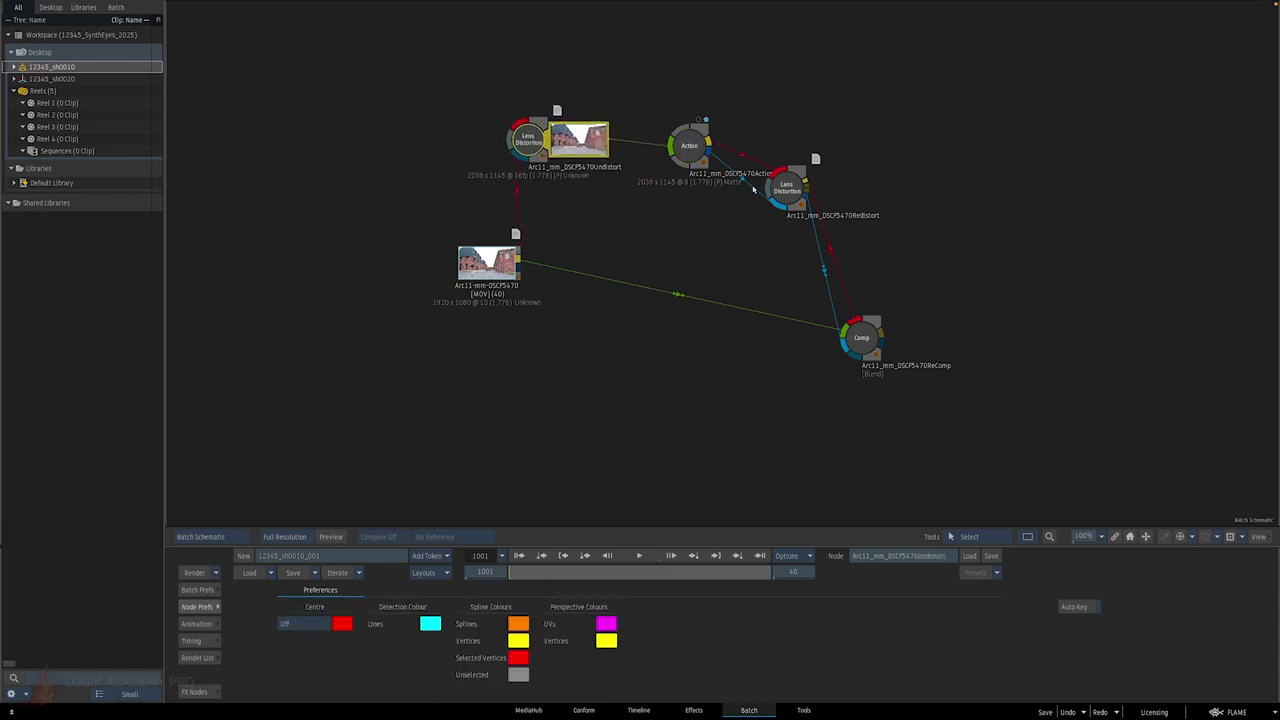
drag(754, 189, 790, 184)
Step: View the Action node's comp output and scrub through the shot to check the trackers and ground plane, then return to the Batch schematic
double_click(689, 145)
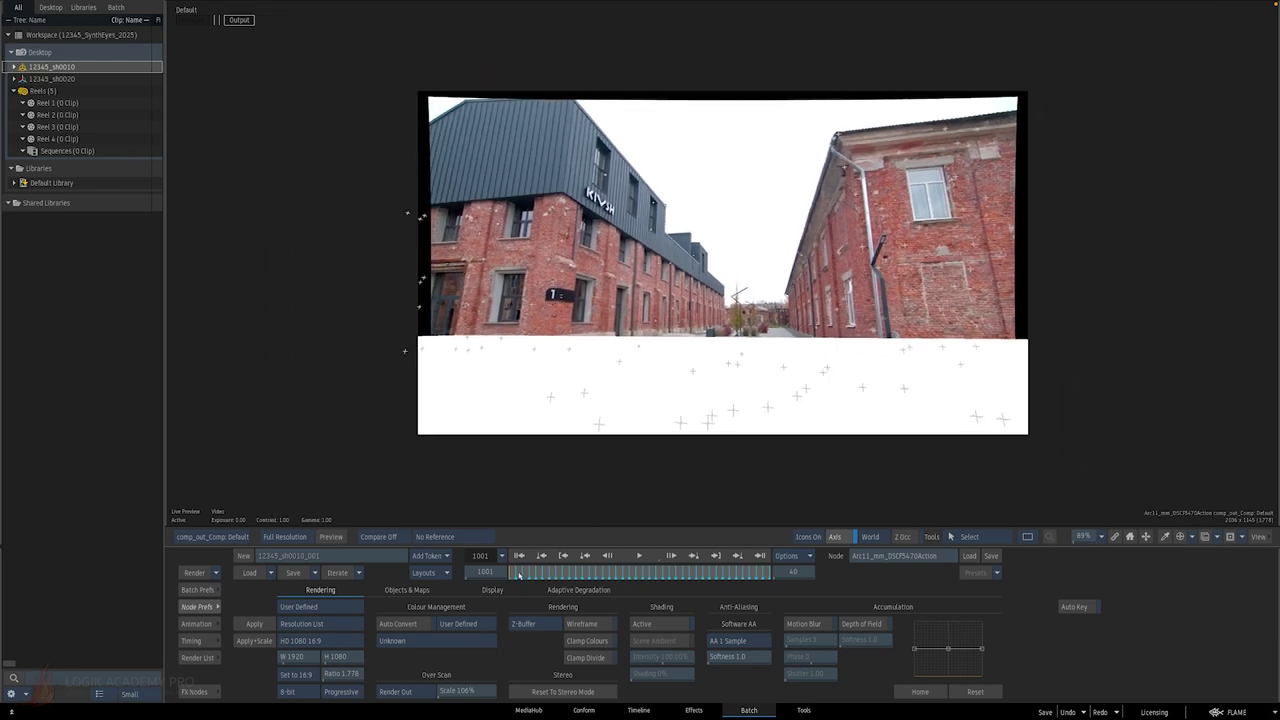
drag(519, 575, 742, 421)
key(Tab)
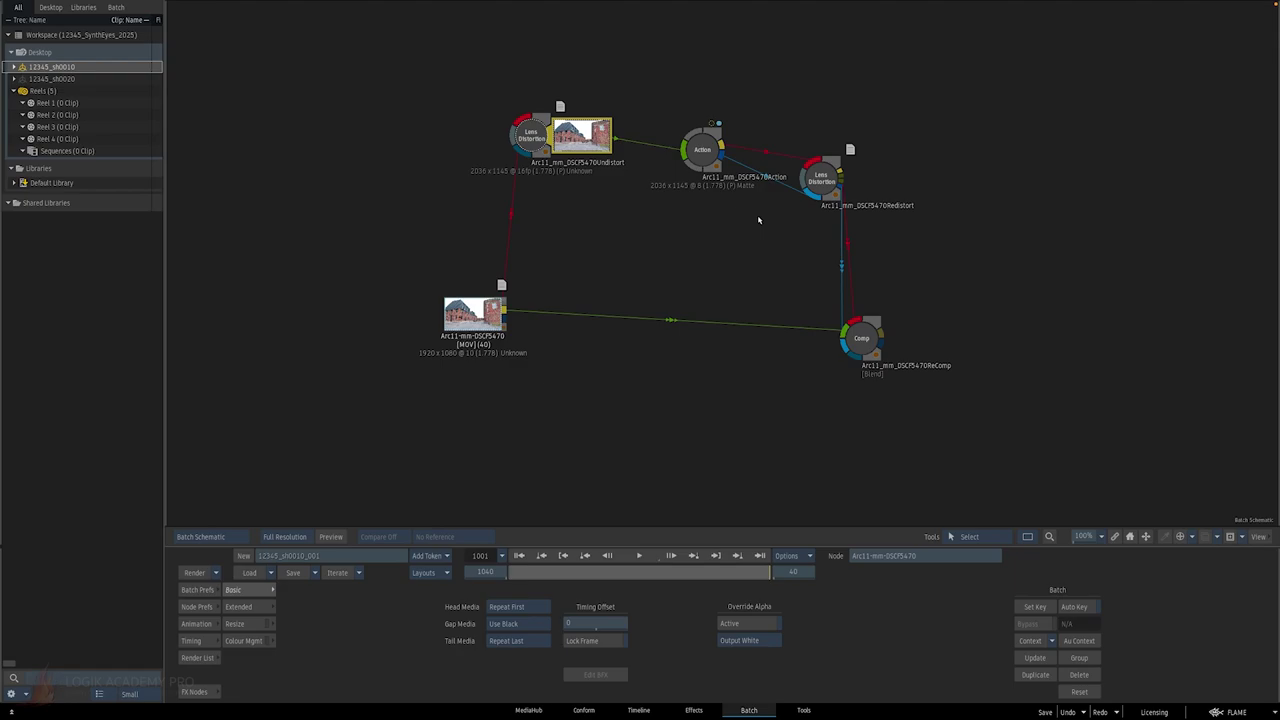
Step: Switch to SynthEyes and change the Left viewport to a Perspective view
key(super+Tab)
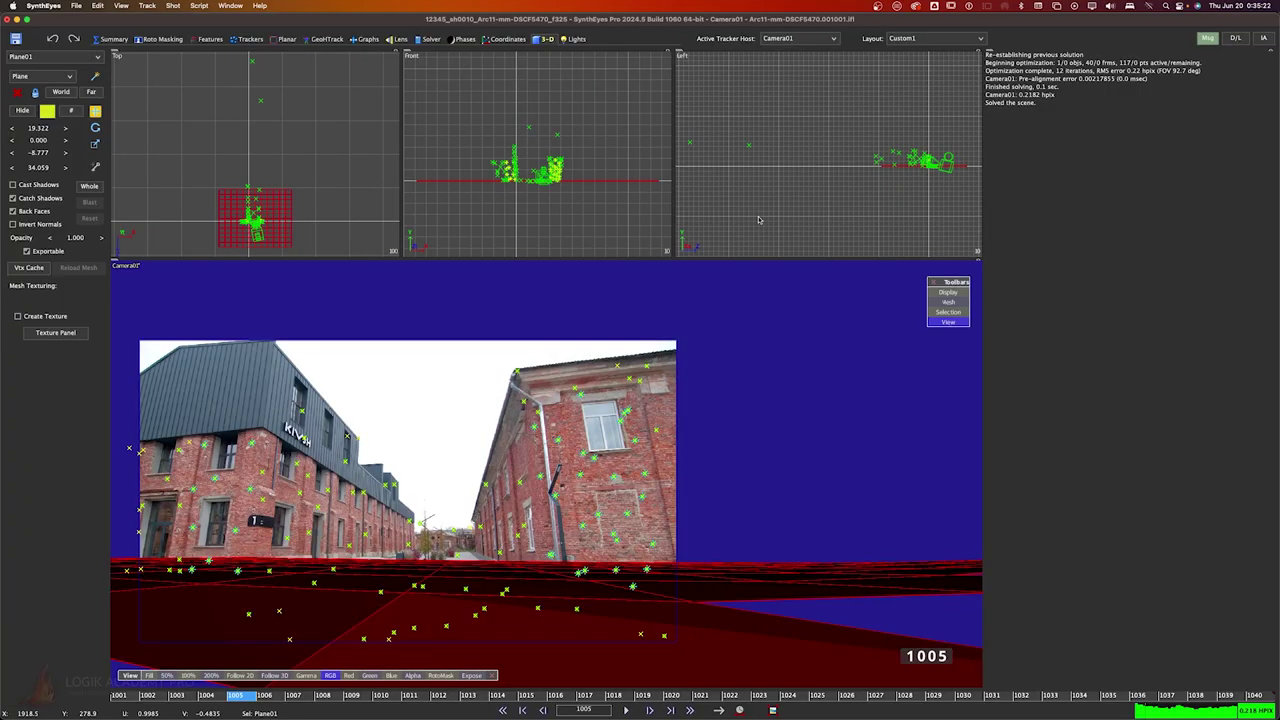
middle_drag(688, 291, 645, 346)
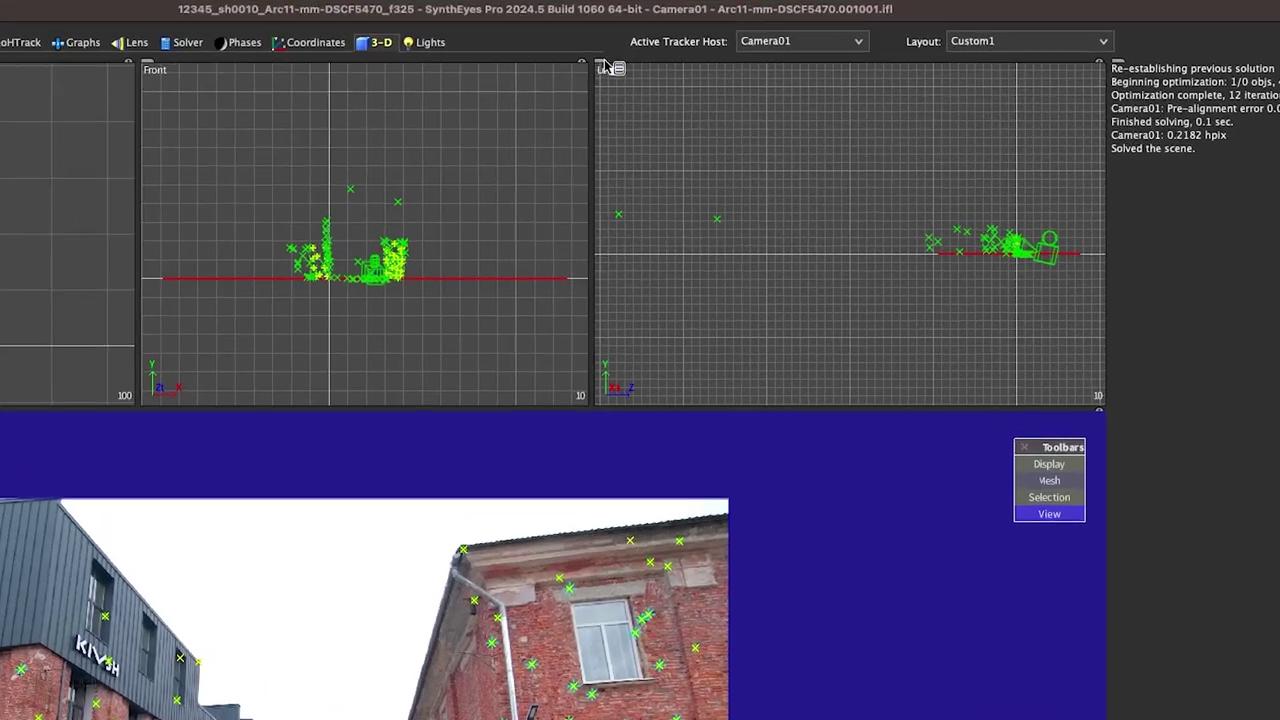
click(680, 54)
click(655, 253)
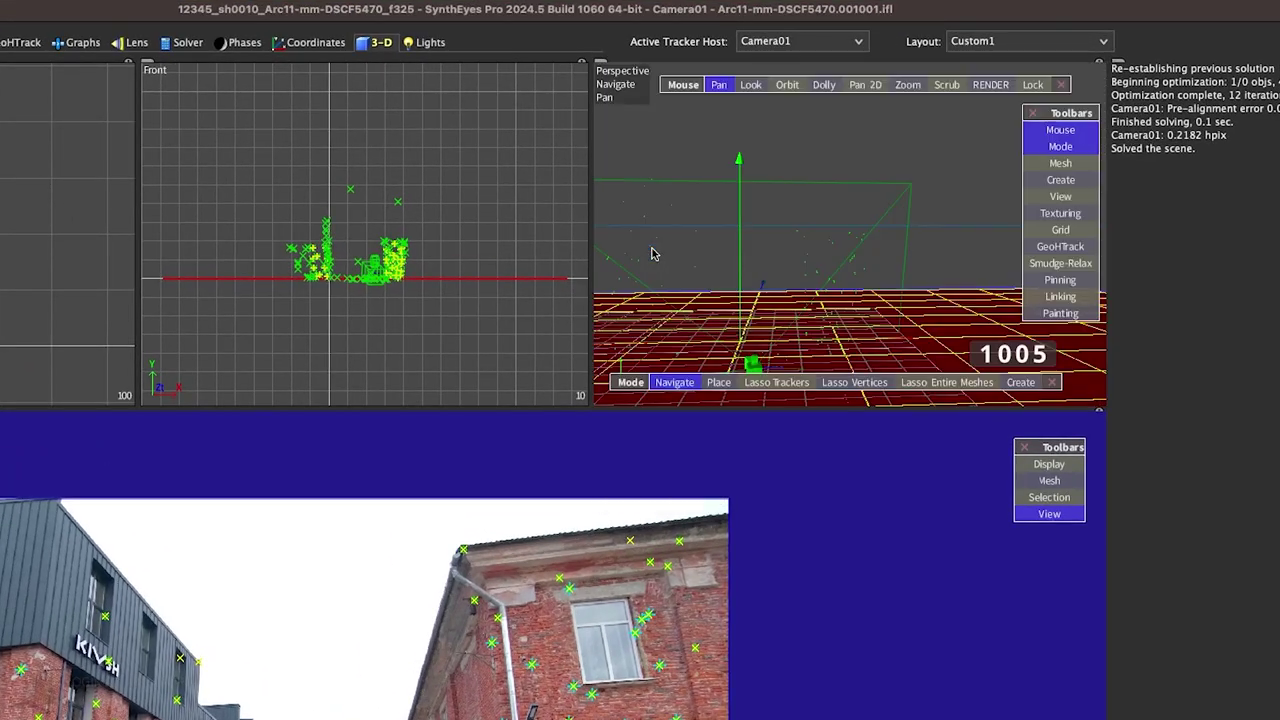
Step: Use Add Cards mode in the Perspective view to draw a card mesh over the trackers on the right-hand brick building
mouse_move(712, 272)
middle_down()
mouse_move(740, 235)
mouse_move(705, 285)
mouse_move(680, 272)
mouse_move(690, 268)
middle_up()
alt+drag(690, 268, 723, 249)
right_click(752, 246)
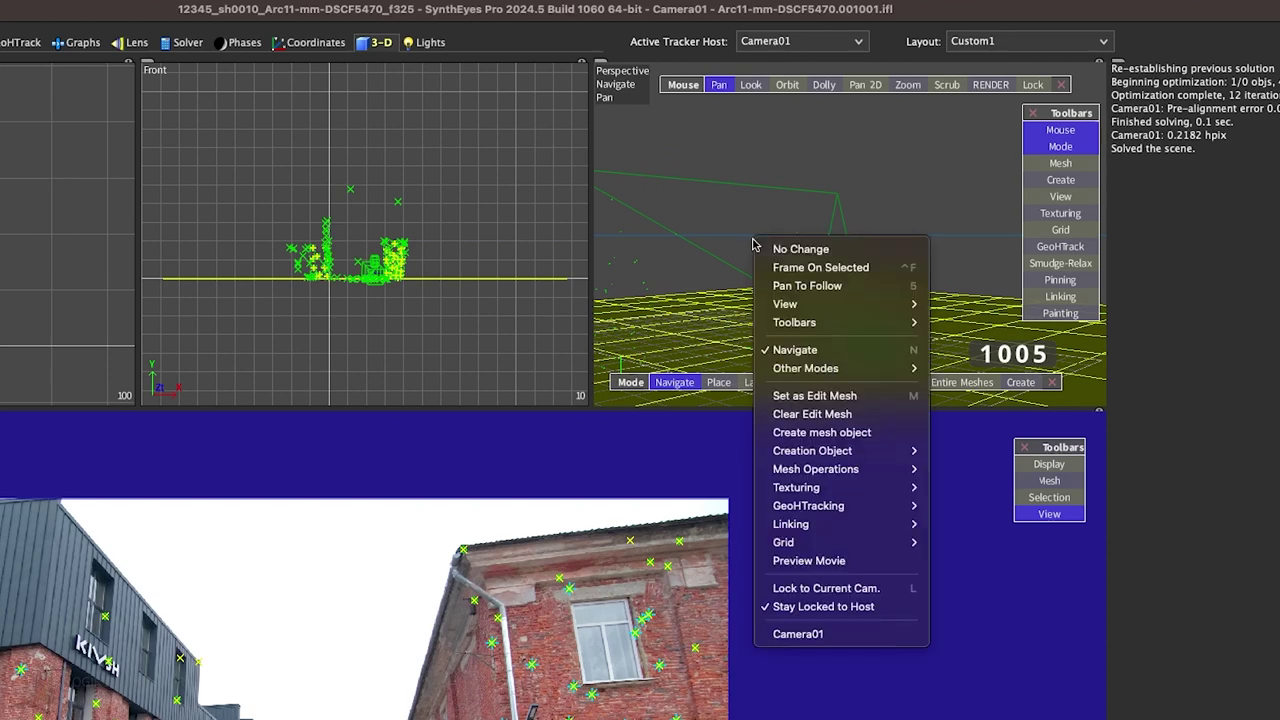
mouse_move(848, 368)
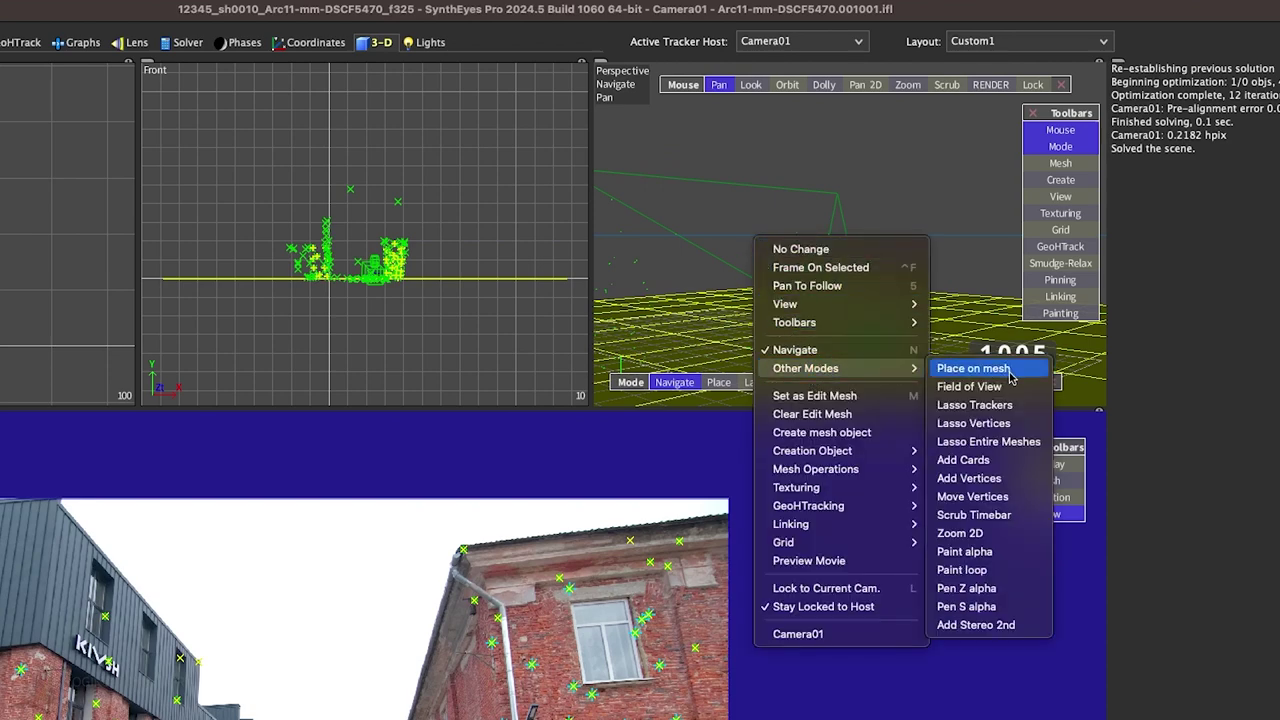
click(988, 458)
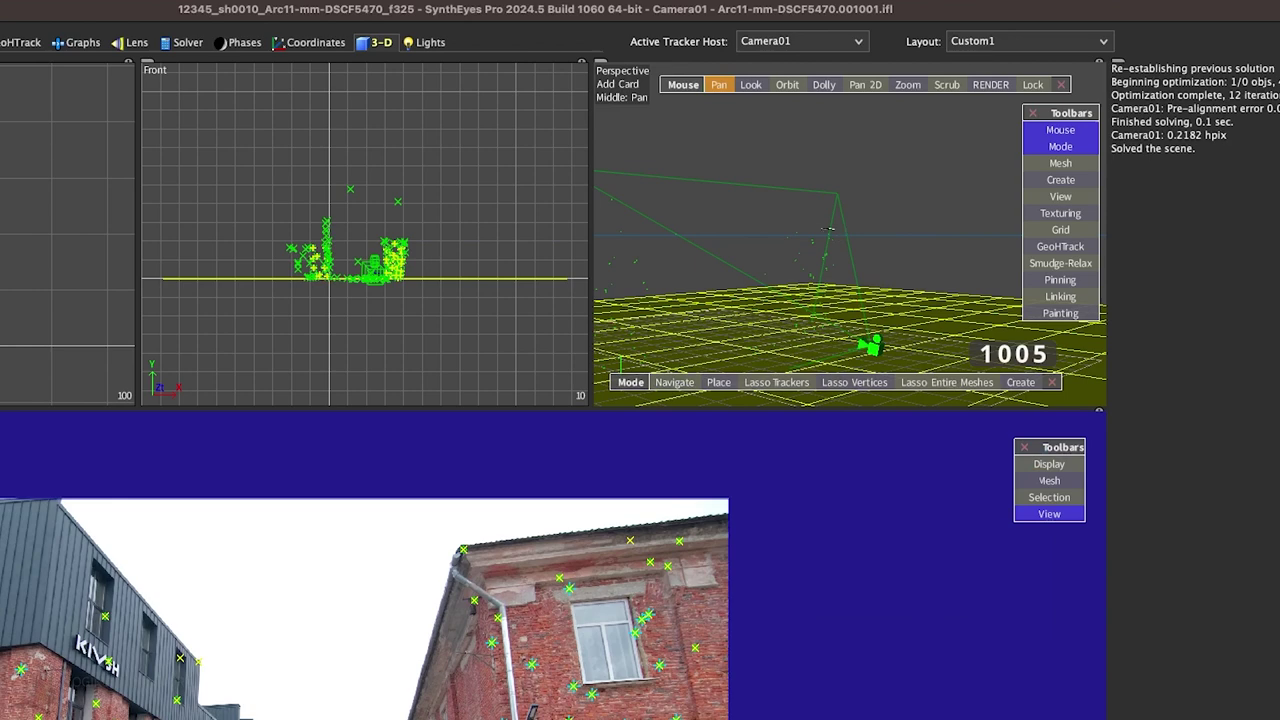
drag(838, 233, 878, 322)
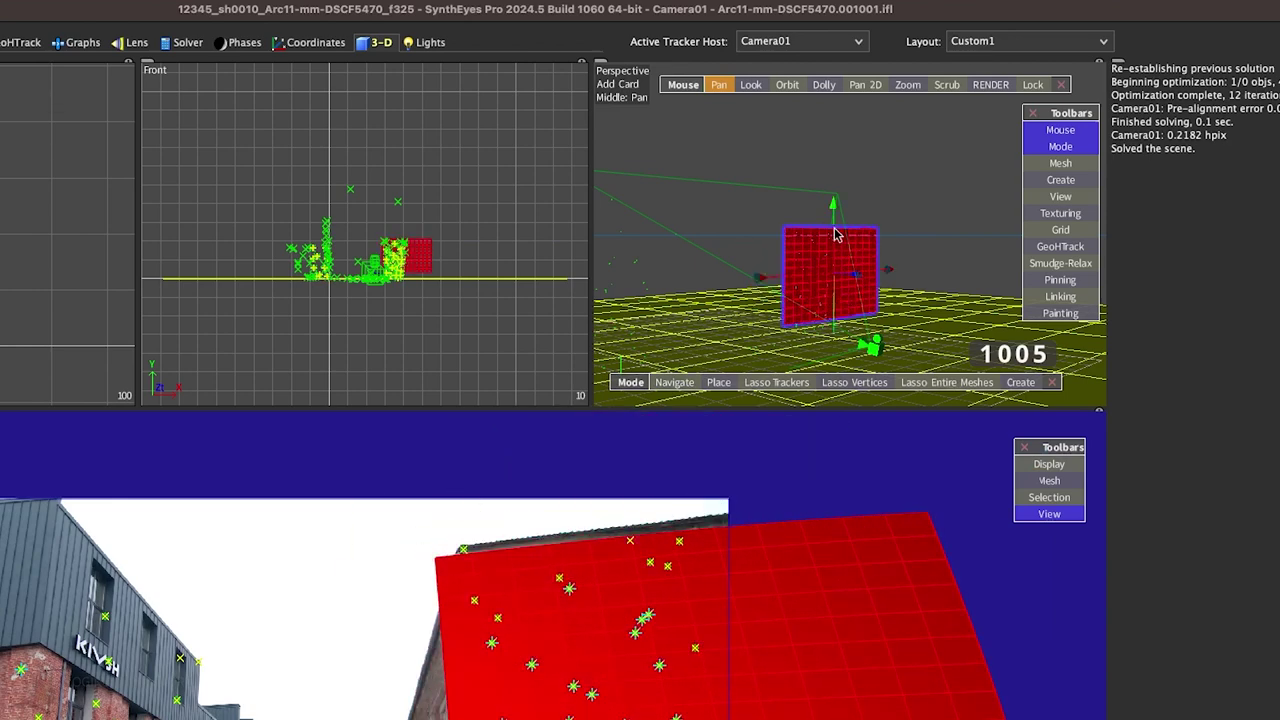
Step: Shrink the card into a smaller rectangle that covers the brick wall below the right-hand building's window
alt+middle_drag(806, 197, 770, 230)
middle_drag(815, 176, 801, 197)
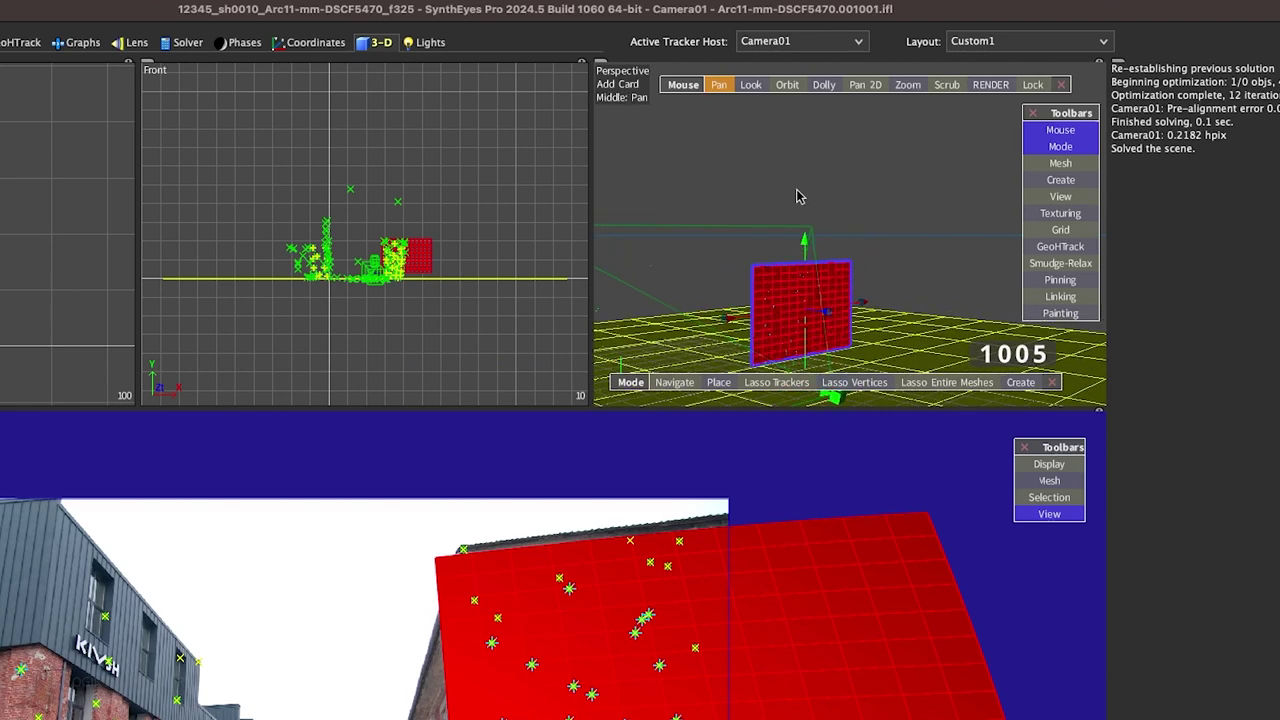
alt+drag(838, 203, 857, 191)
drag(845, 300, 818, 305)
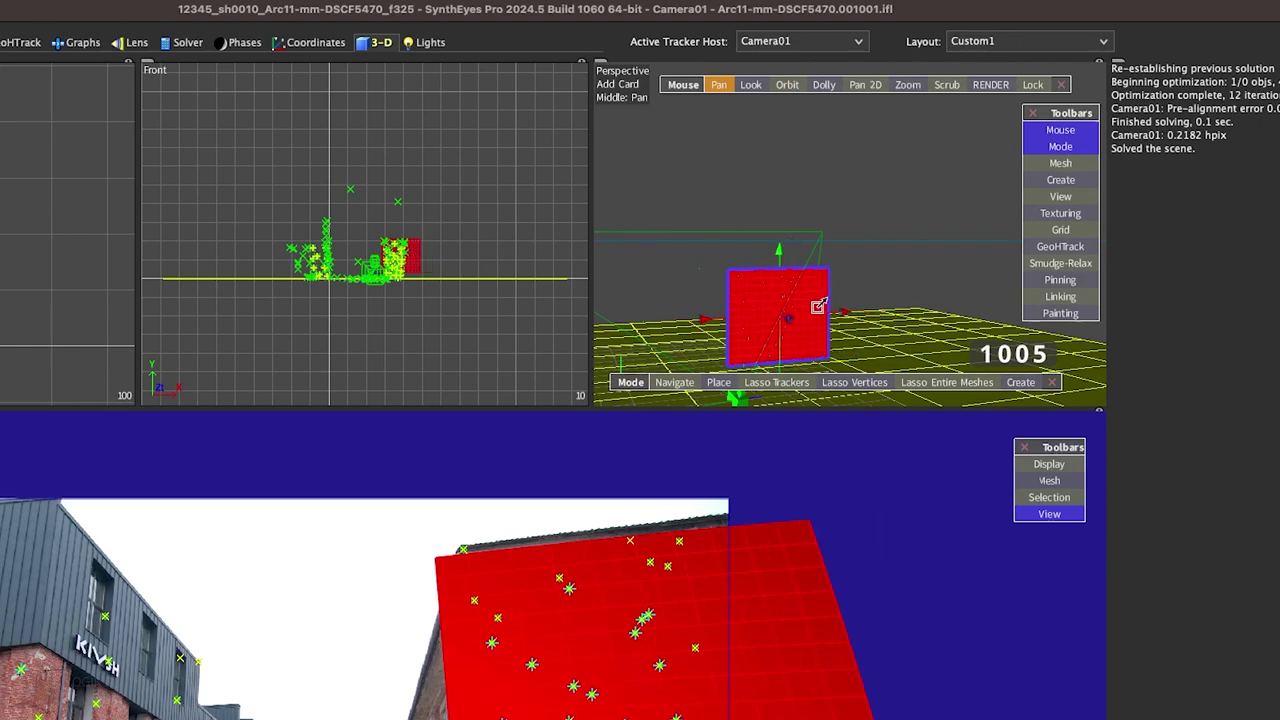
drag(752, 276, 776, 312)
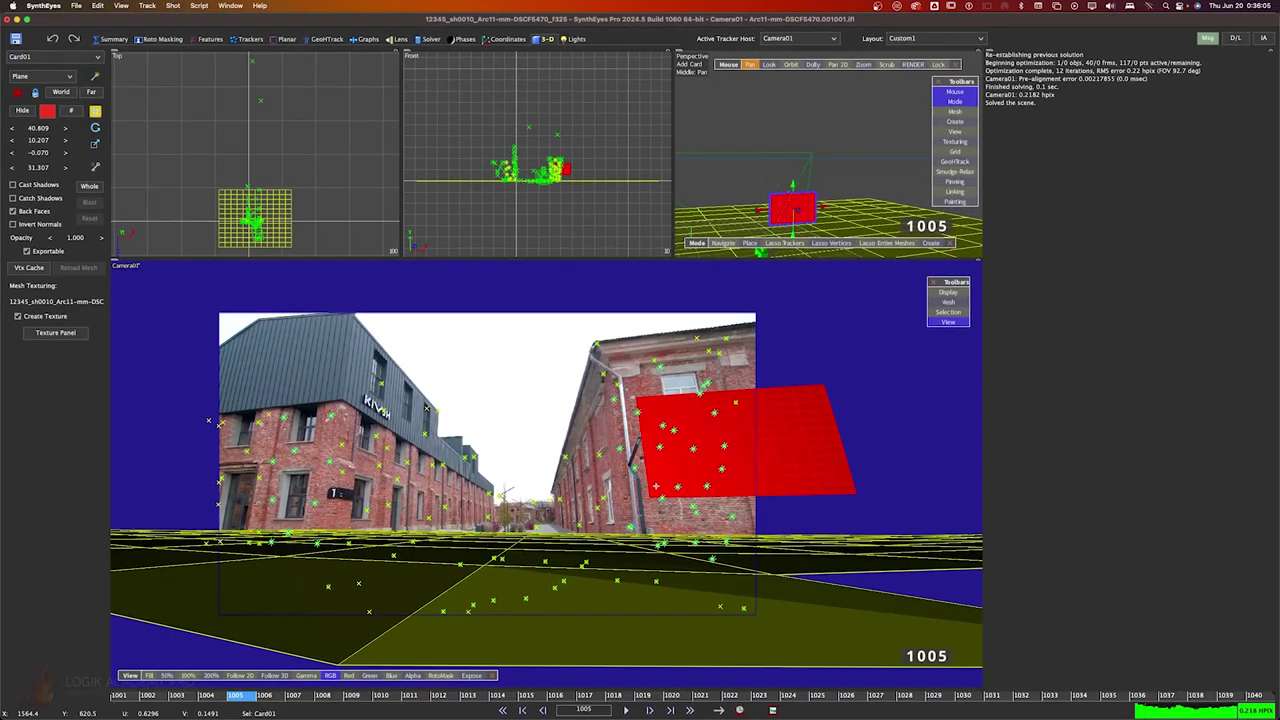
drag(1166, 698, 118, 618)
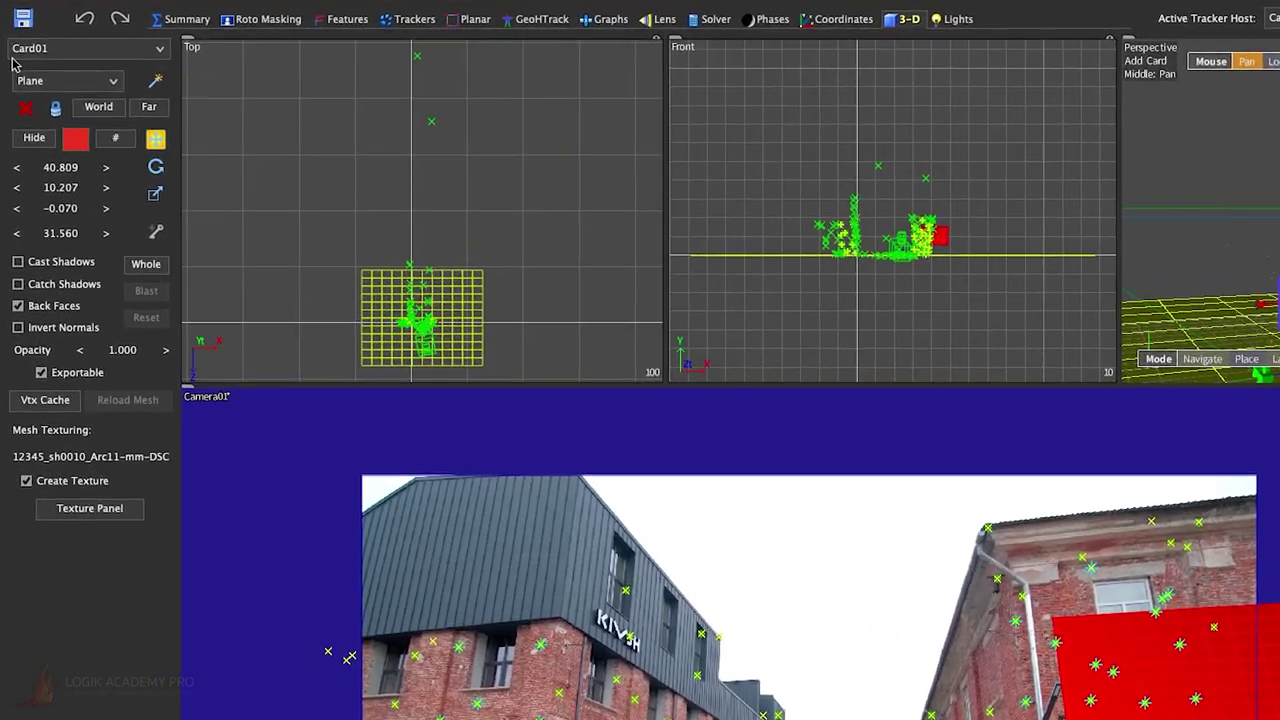
click(65, 56)
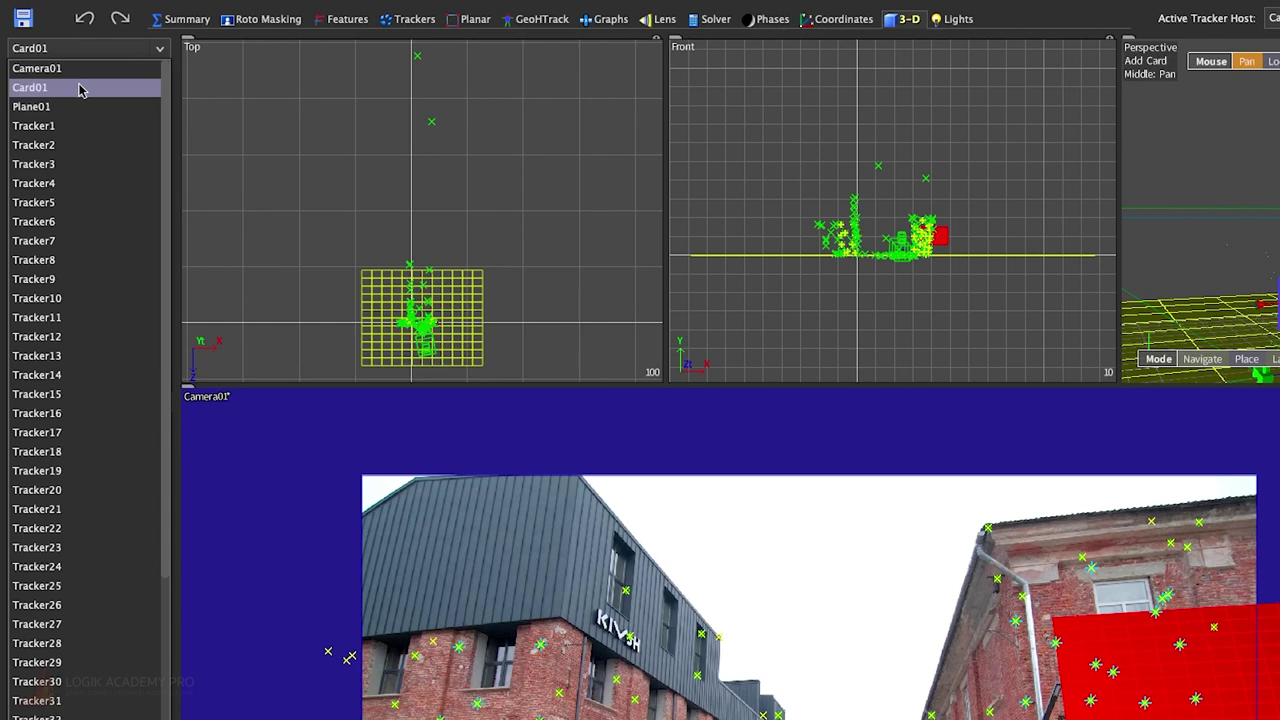
click(80, 88)
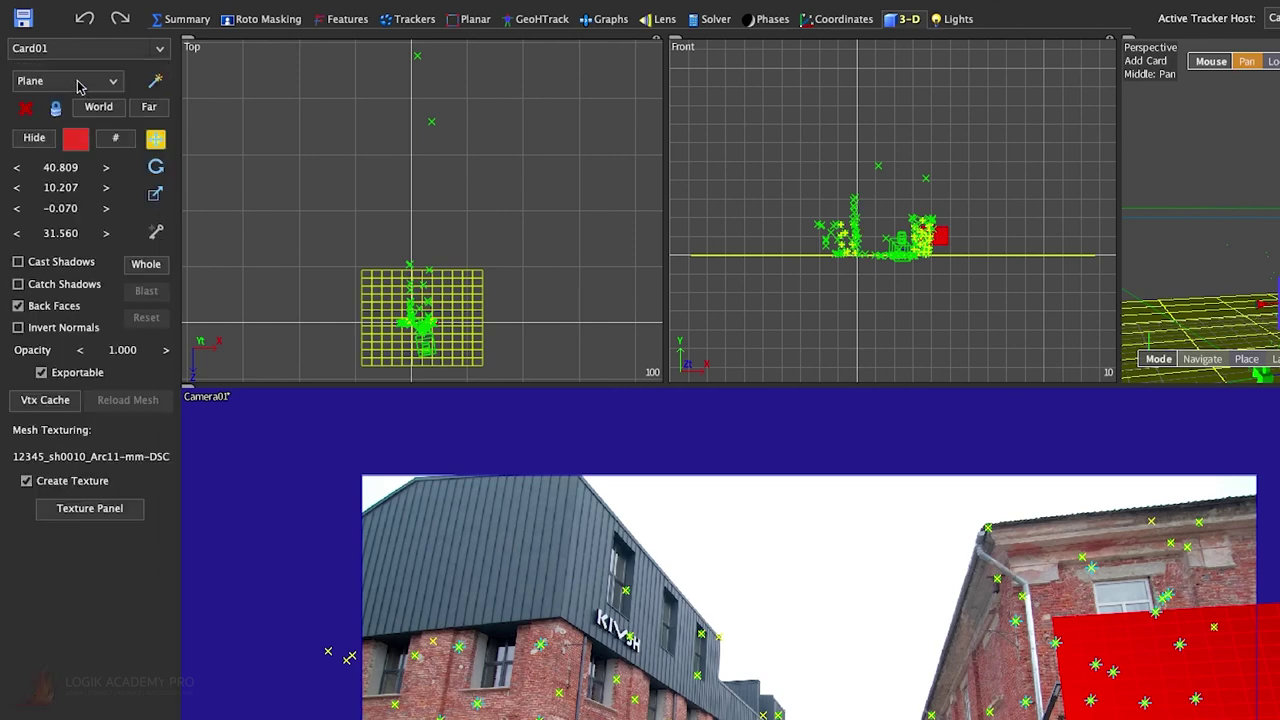
click(75, 52)
click(77, 88)
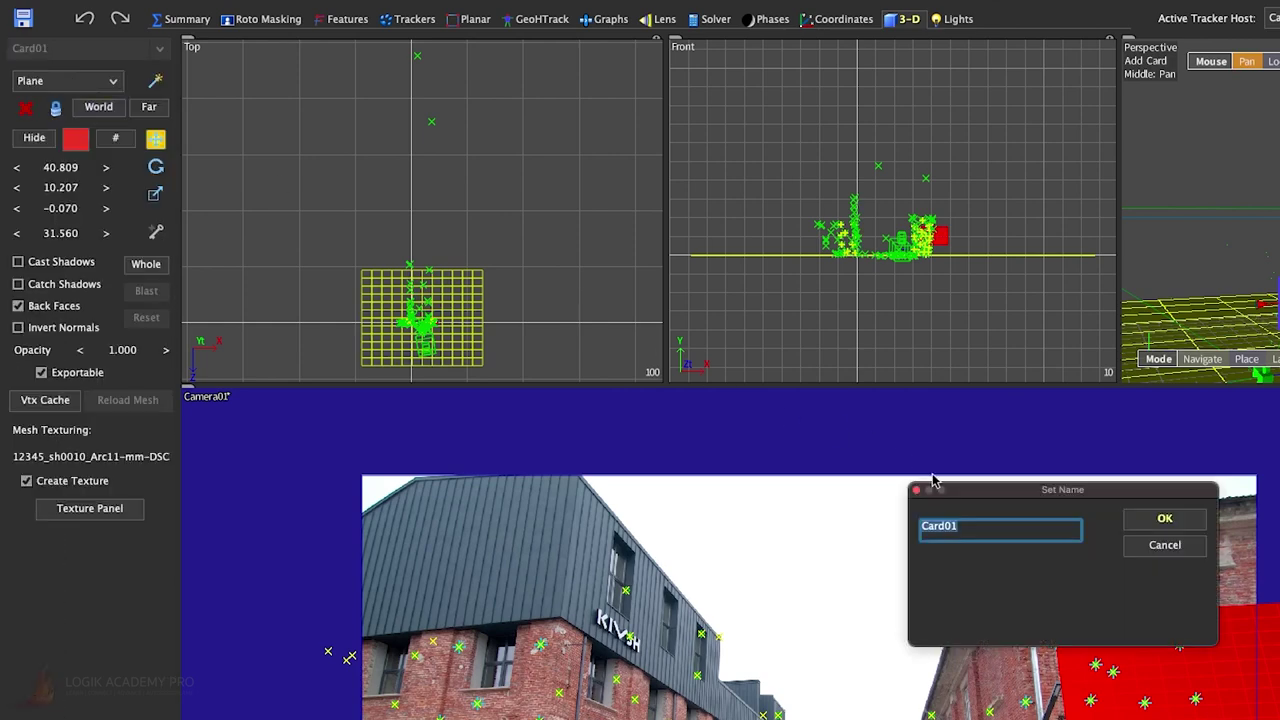
click(1162, 546)
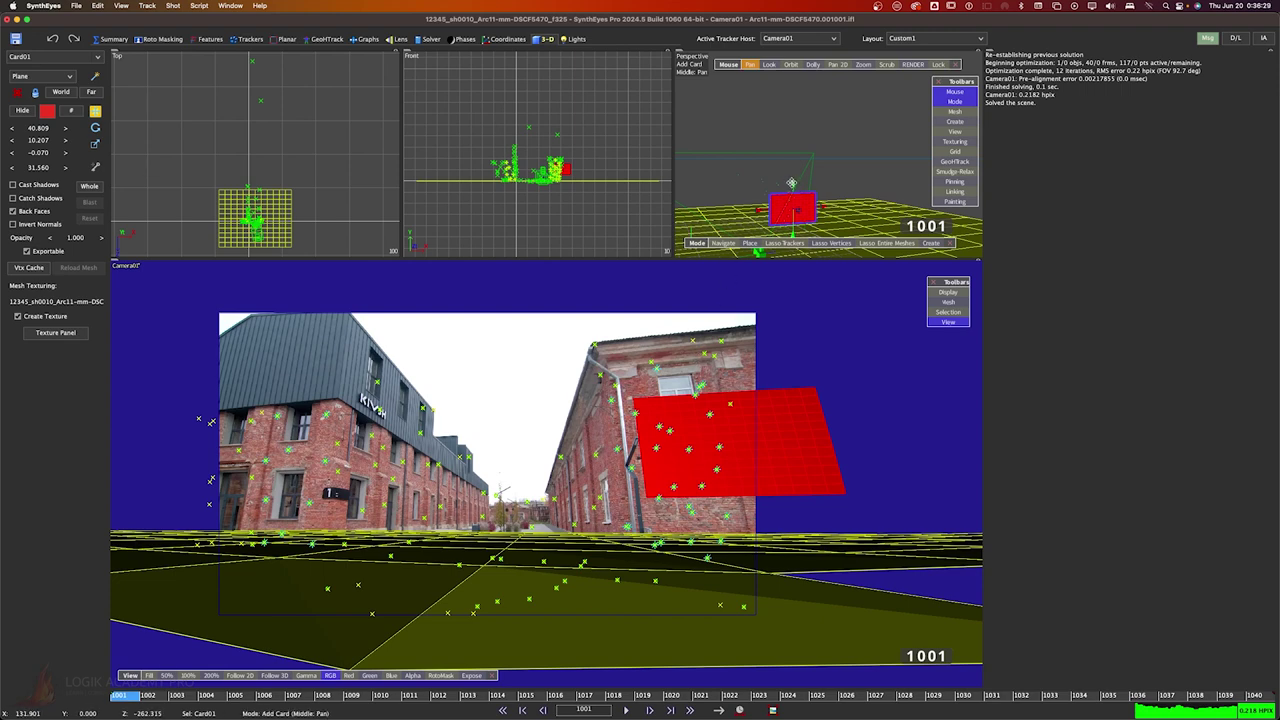
Step: Move the card slightly lower on the wall, then set its resolution to 1920 x 1080 with its aspect adjusted to Same Width
drag(791, 183, 794, 193)
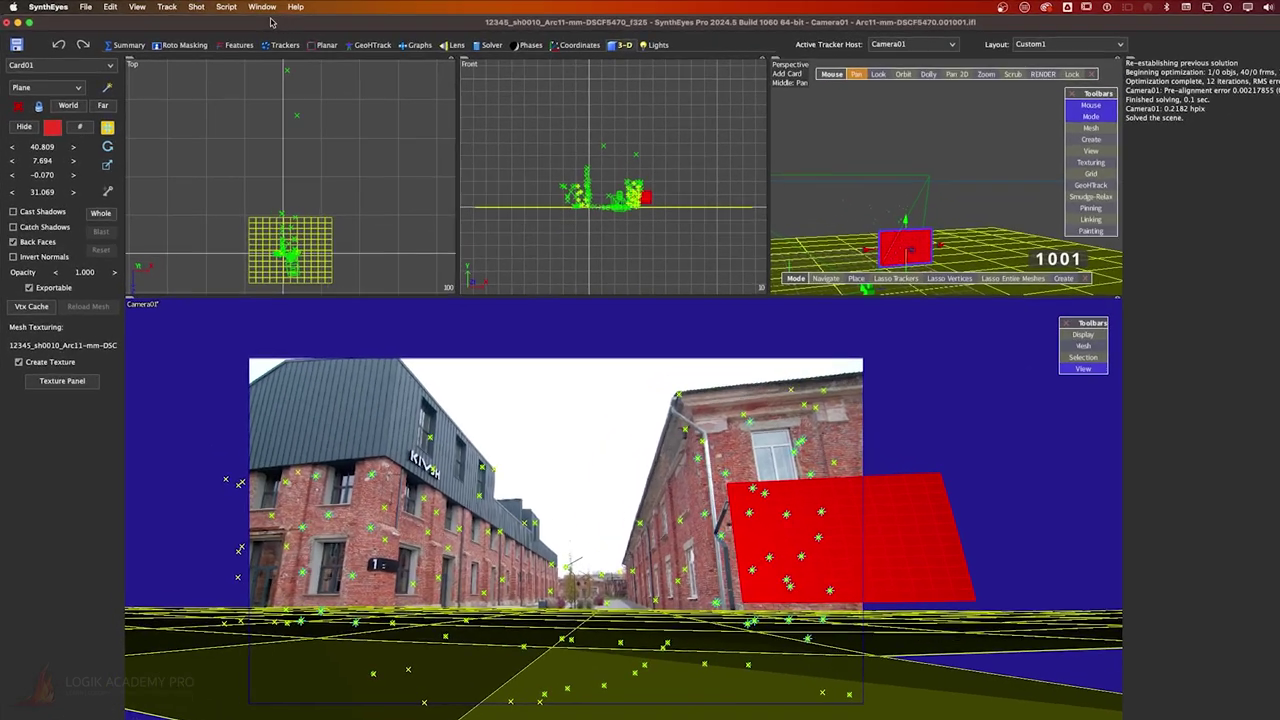
click(199, 5)
mouse_move(470, 330)
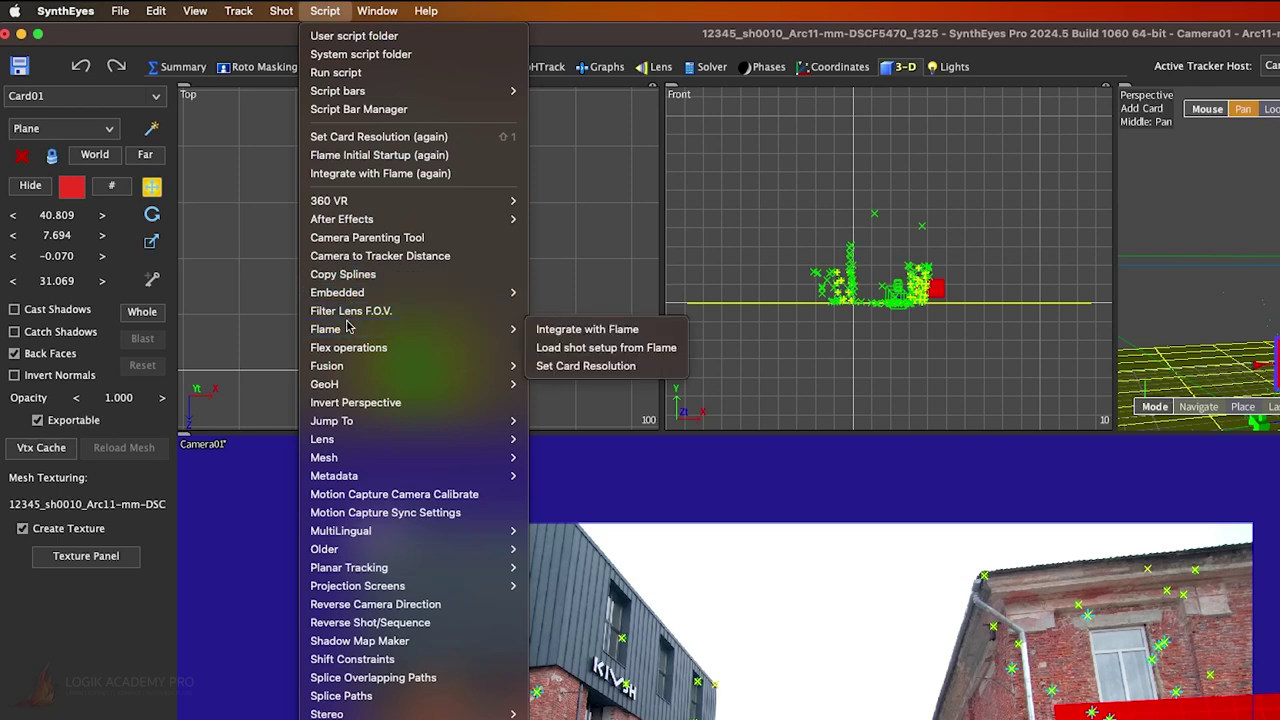
click(596, 366)
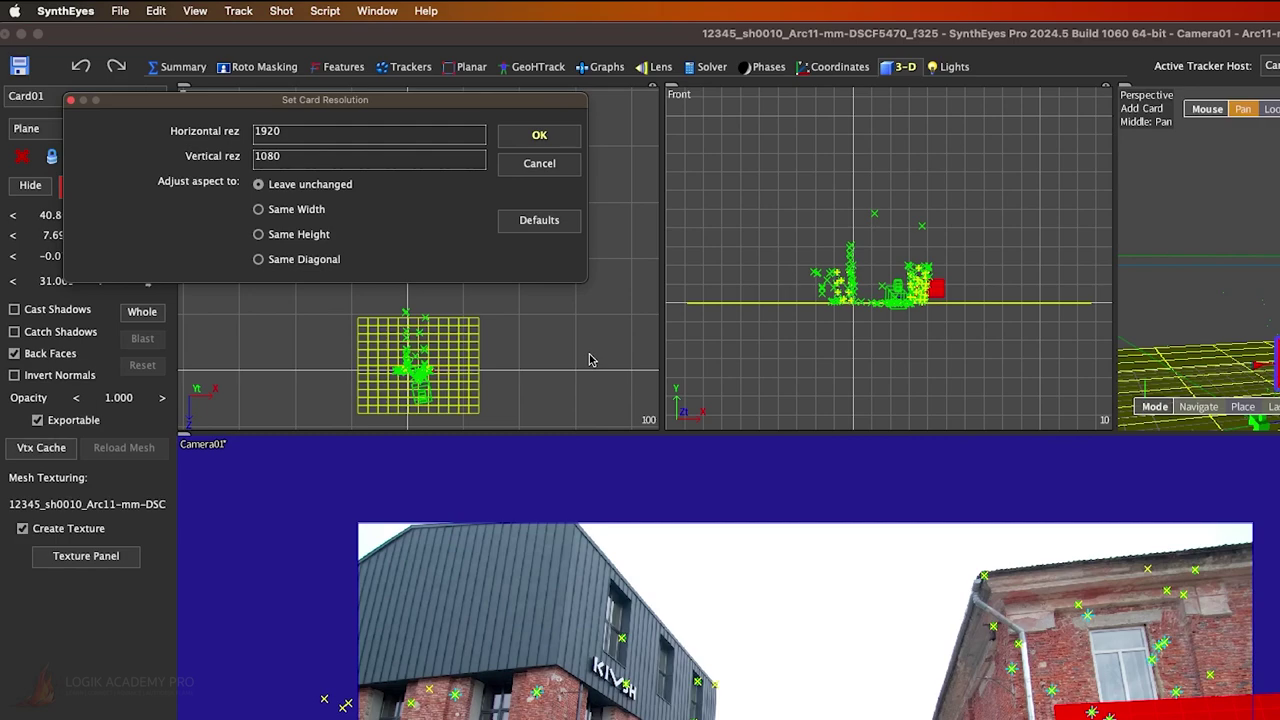
click(258, 211)
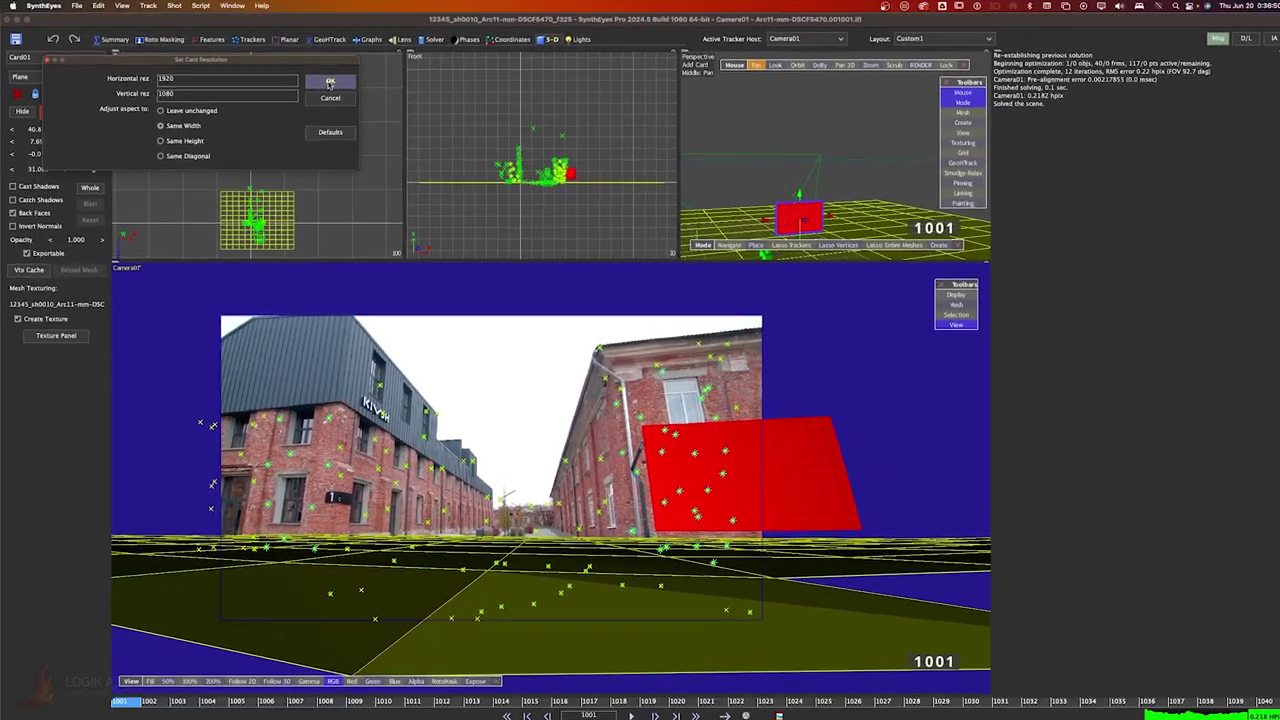
click(538, 138)
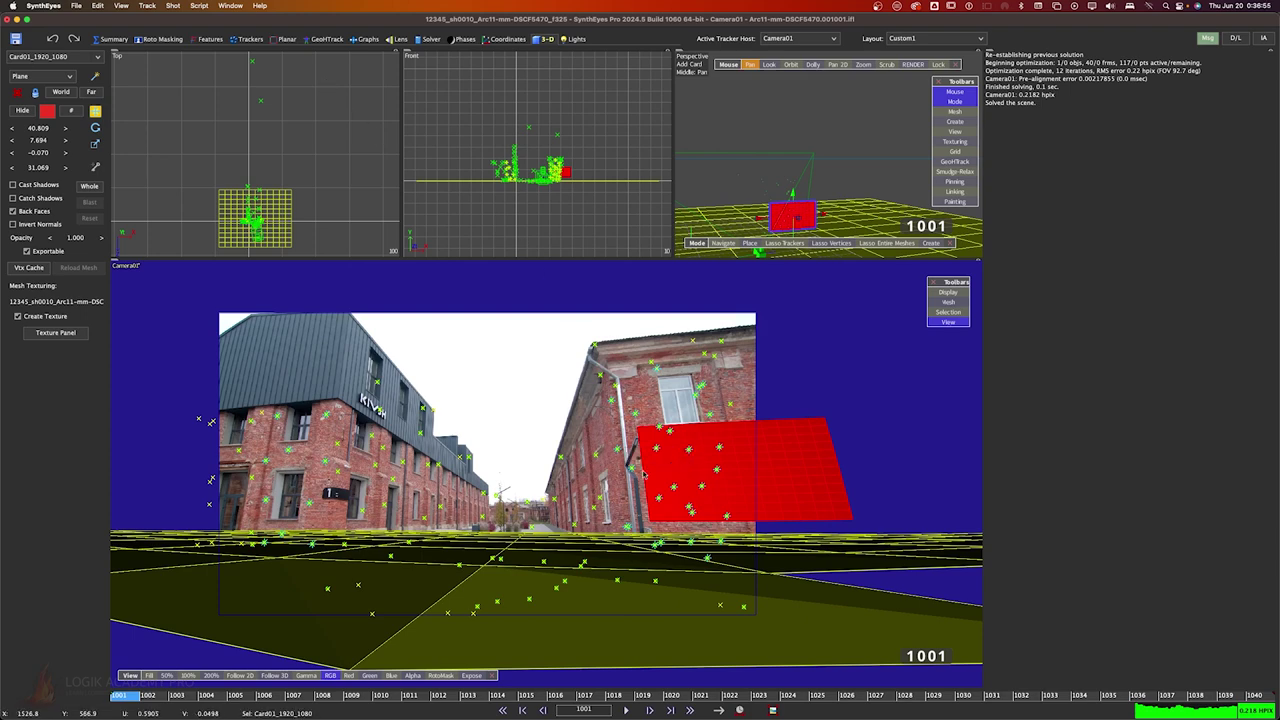
Step: Export the scene again with the current Flame settings, then switch to Flame and receive the update on the Arc11-mm-DSCF5470 clip
key(ctrl+e)
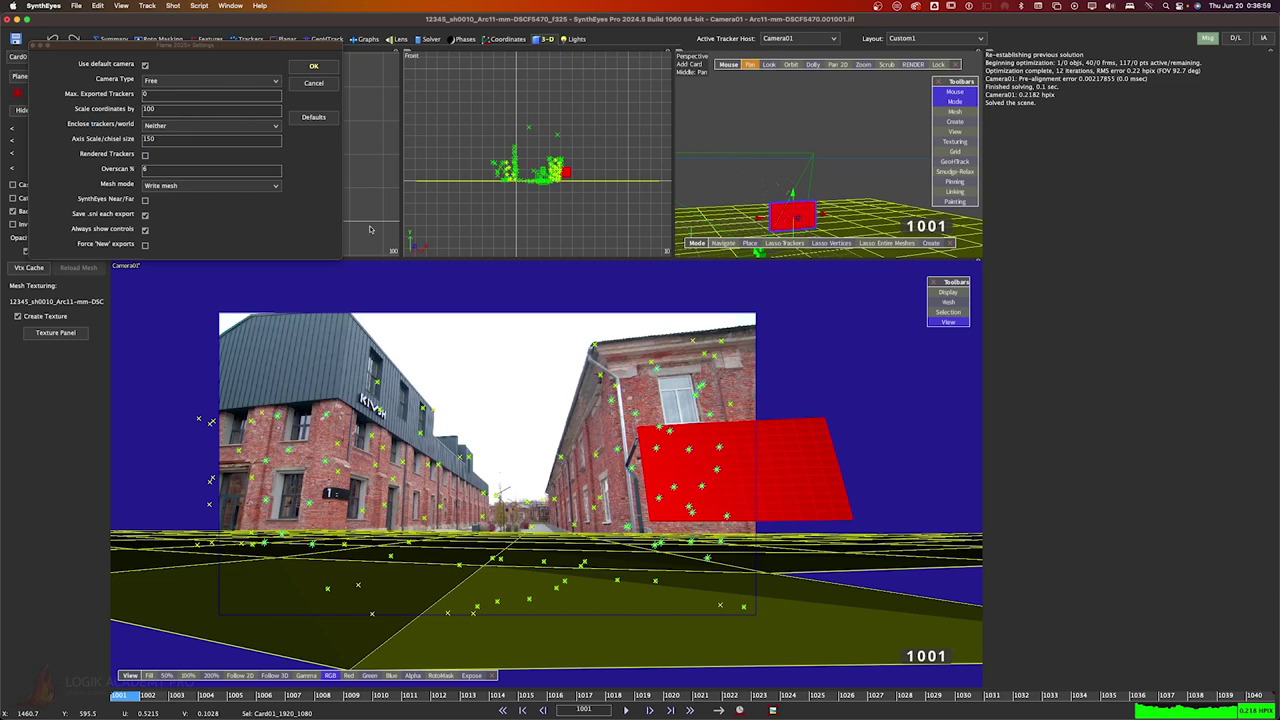
click(313, 66)
key(super+Tab)
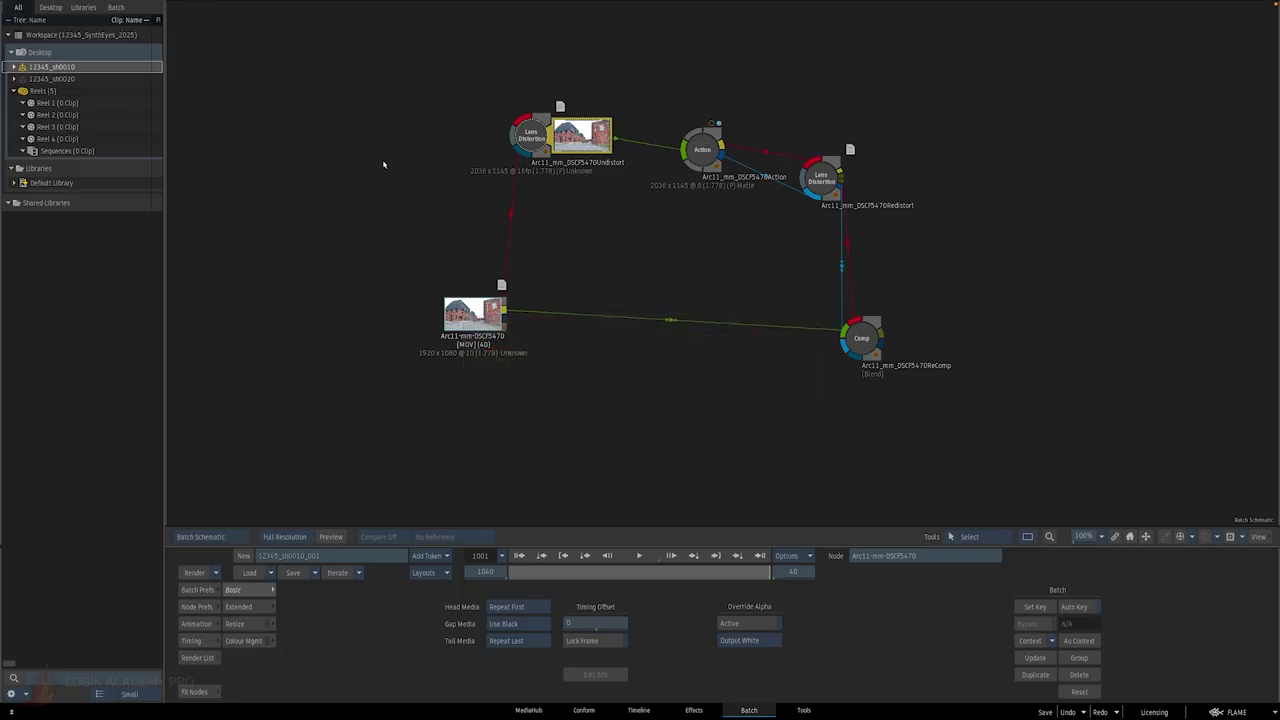
drag(468, 314, 460, 318)
right_click(462, 316)
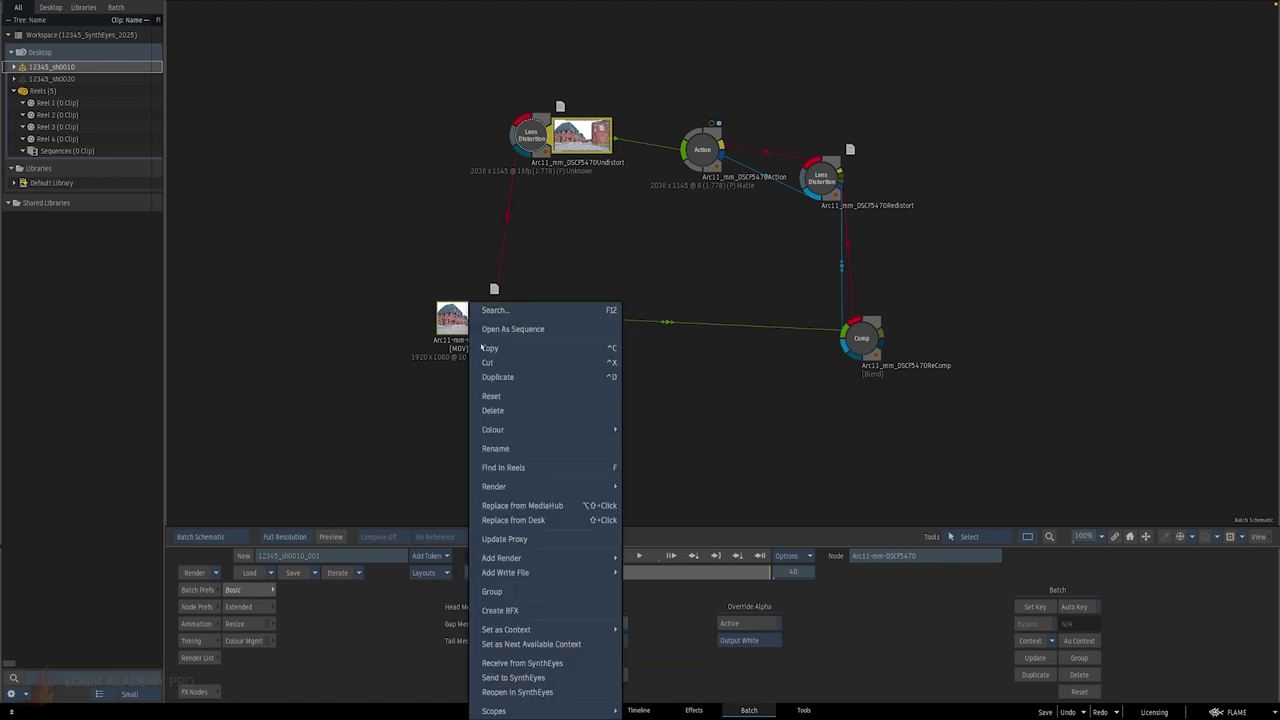
click(522, 663)
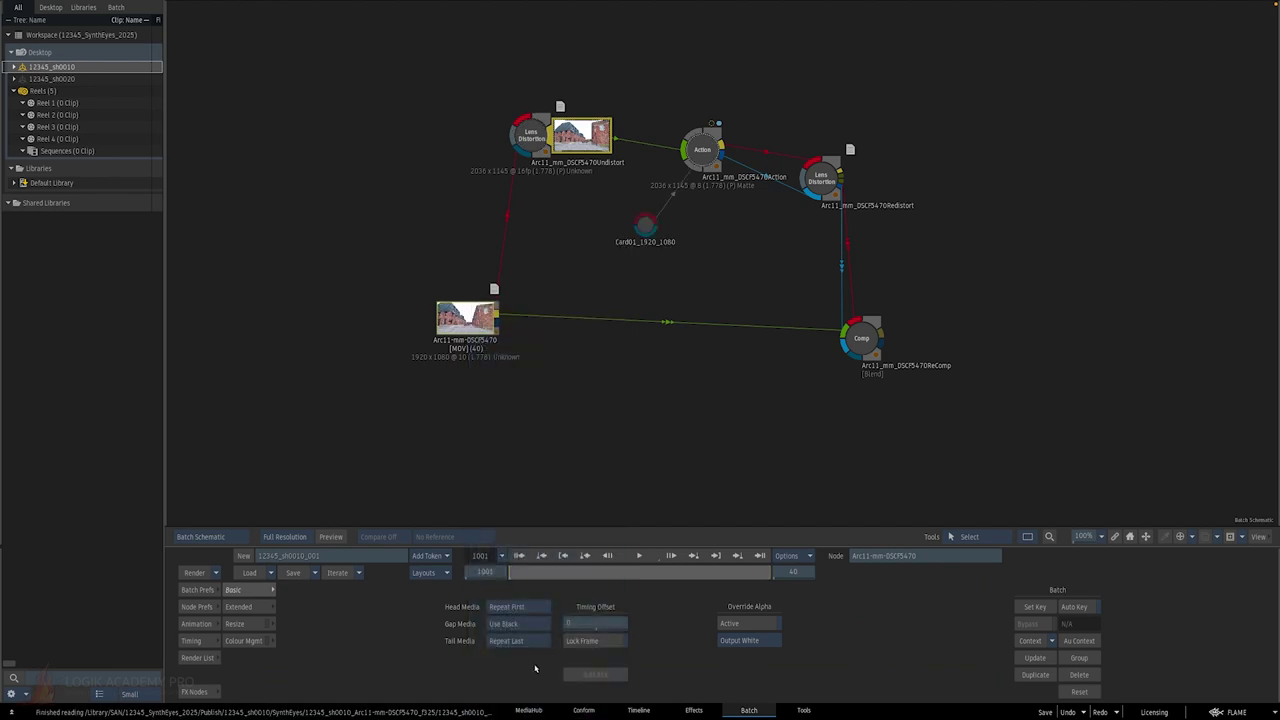
Step: Connect a 1920 x 1080 Colour Source in Gradient mode to the Card01_1920_1080 media node and open the Action node
drag(643, 228, 668, 242)
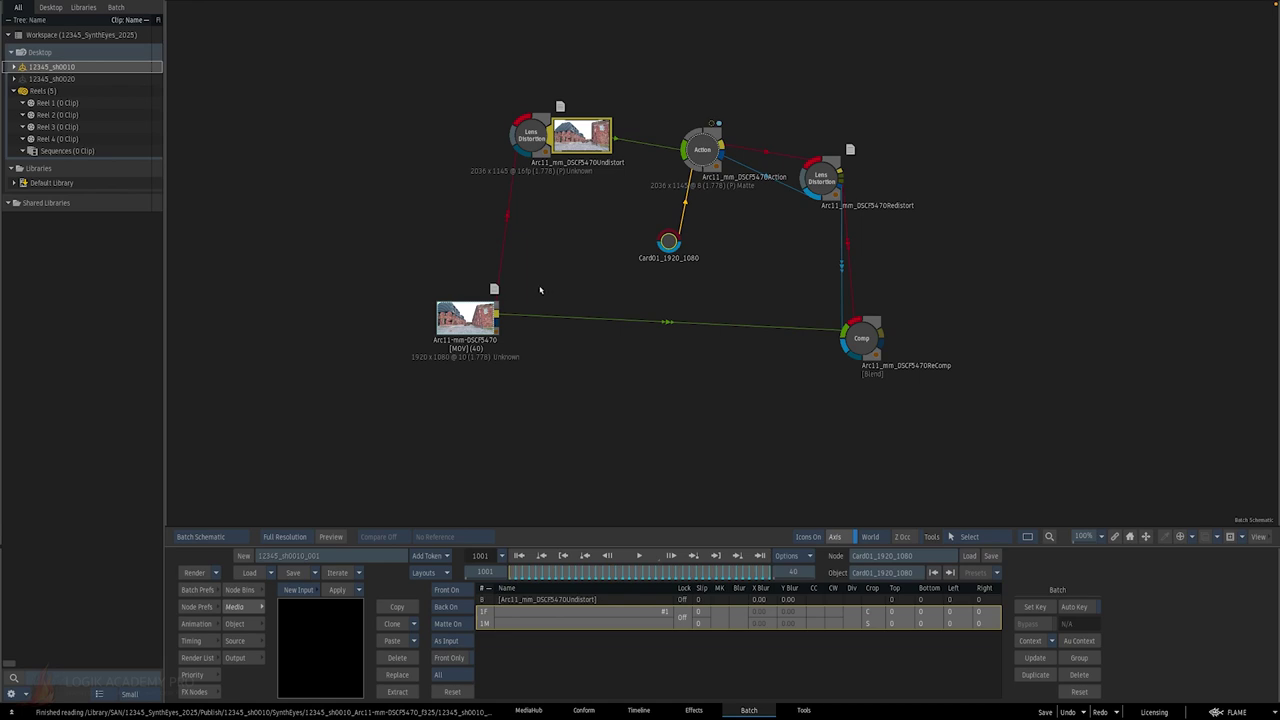
click(200, 691)
mouse_move(649, 649)
mouse_down()
mouse_move(587, 233)
mouse_move(662, 242)
mouse_up()
click(587, 233)
click(457, 607)
click(470, 524)
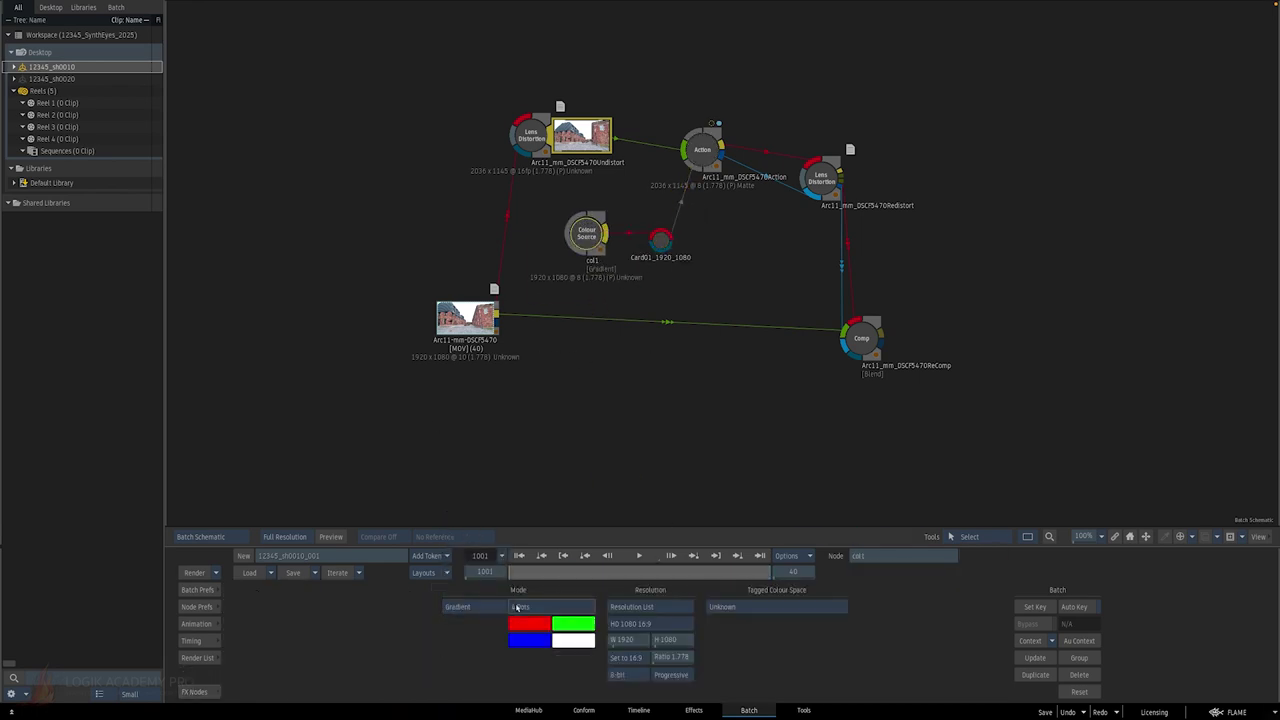
double_click(702, 149)
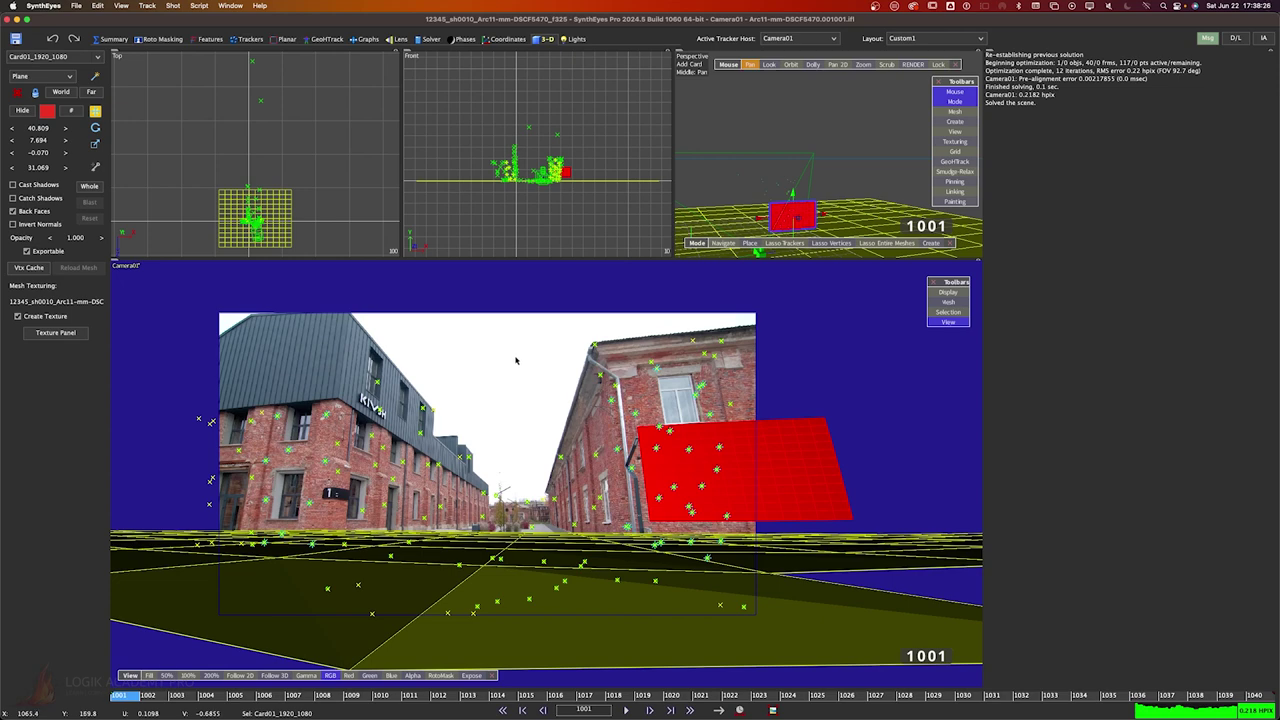
Step: Open the SynthEyes User Manual PDF with its table of contents expanded and go to the Contents page
click(260, 6)
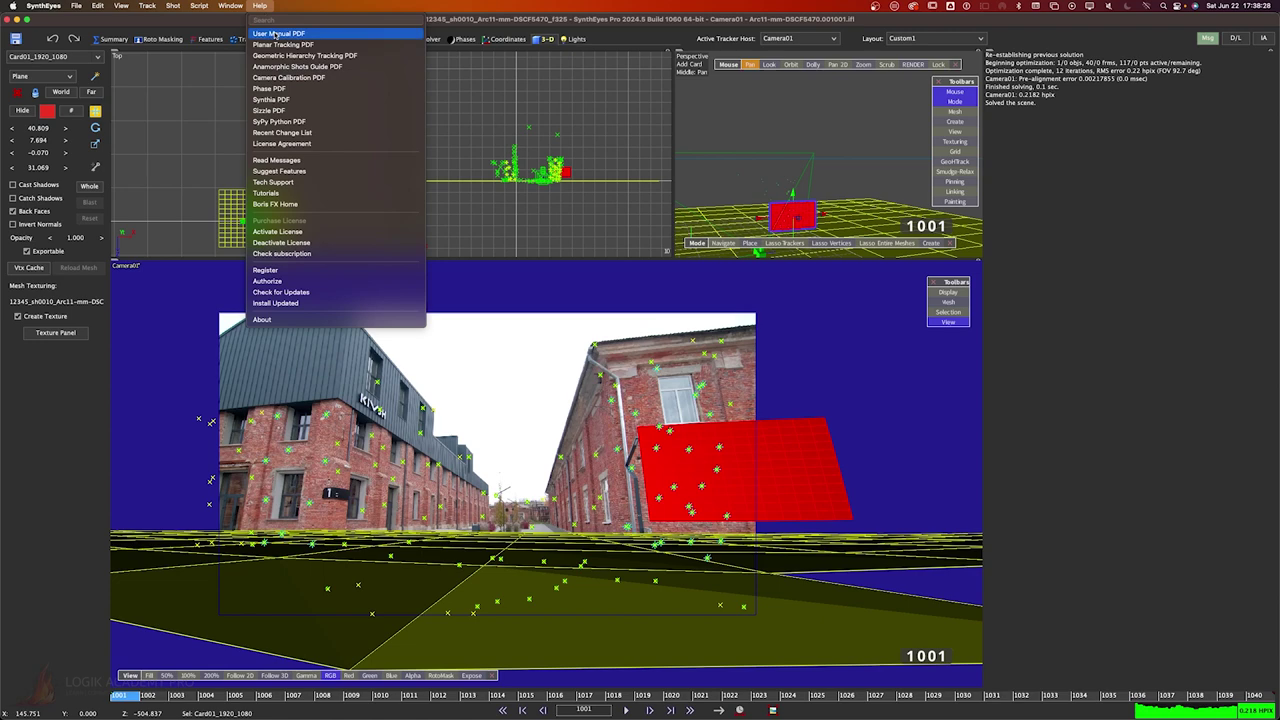
click(275, 33)
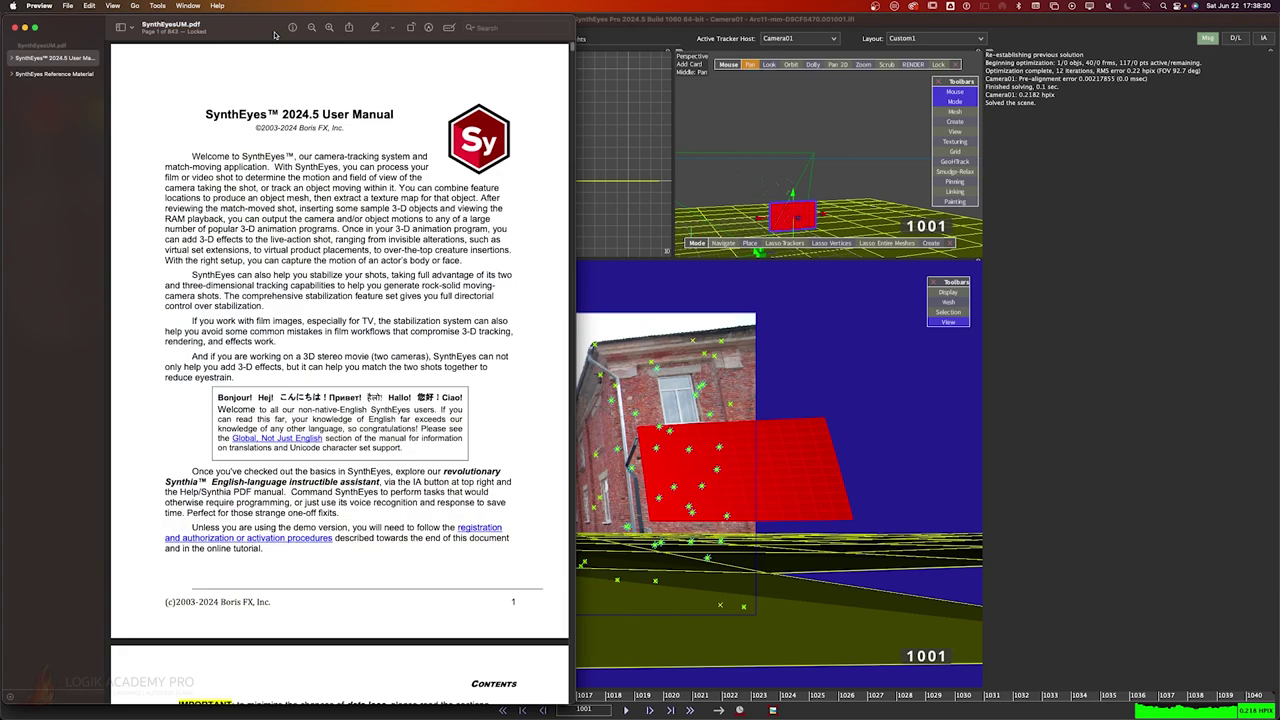
click(113, 7)
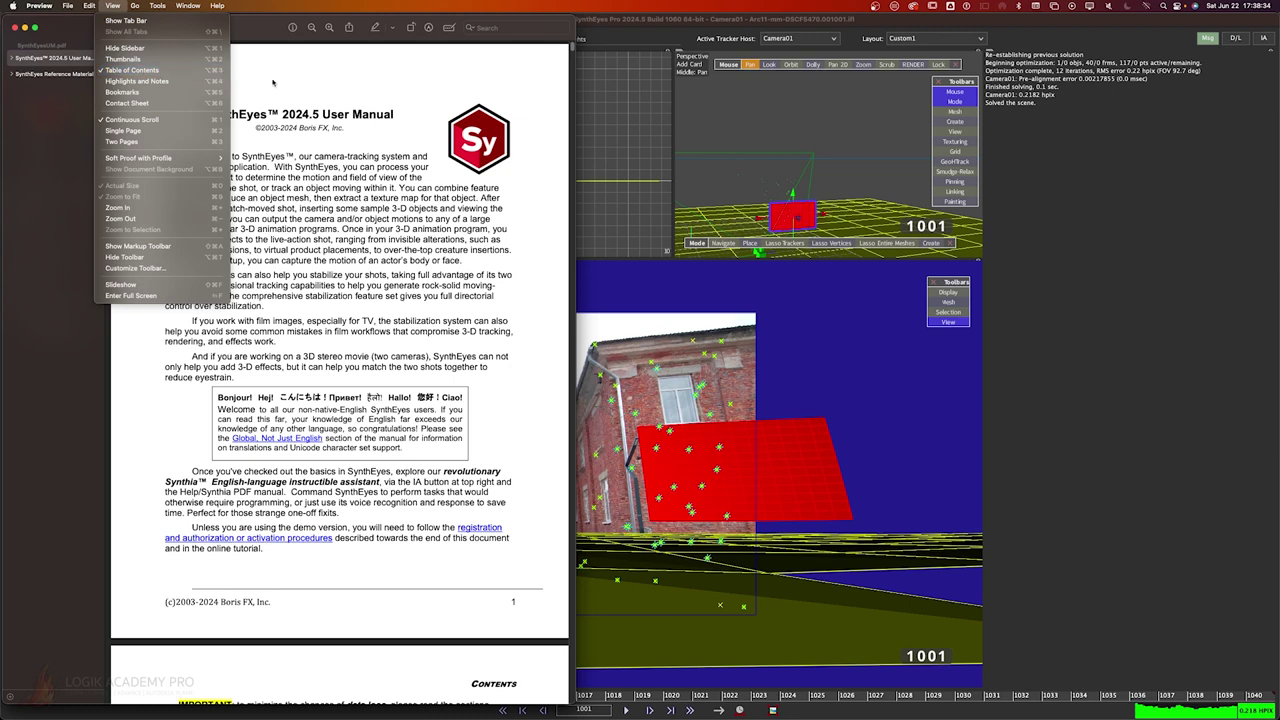
click(146, 70)
click(12, 60)
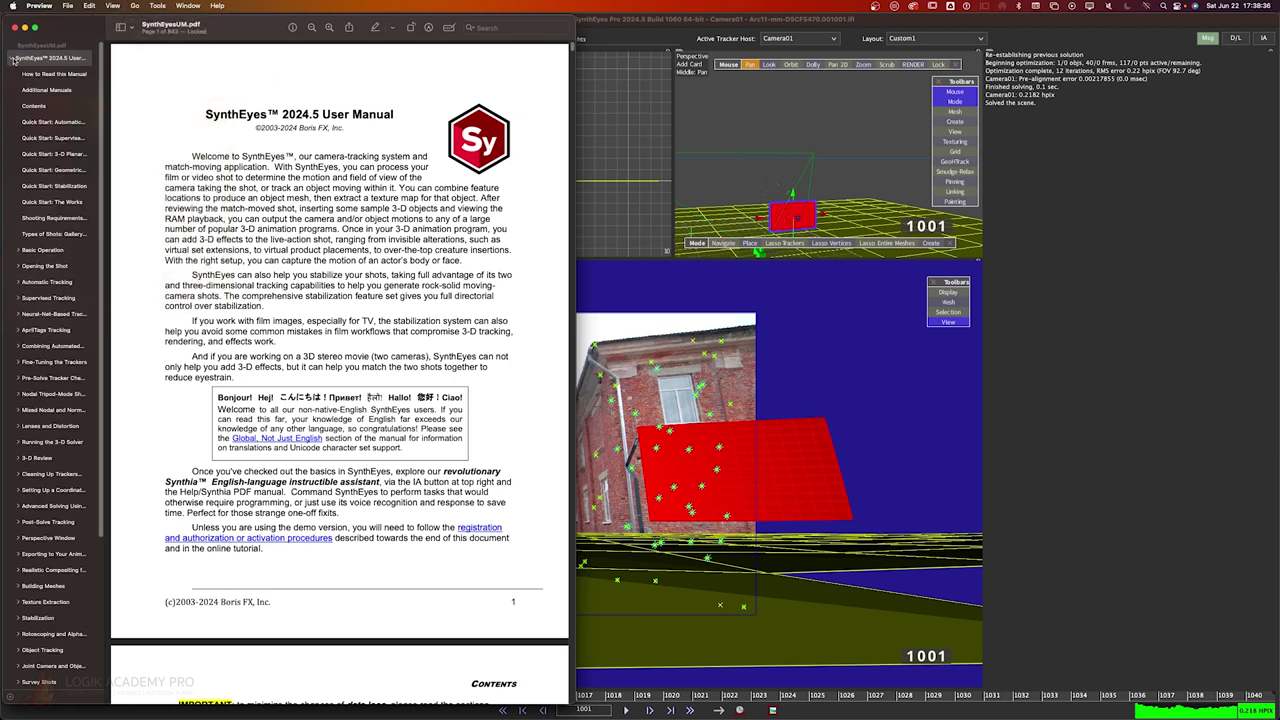
click(35, 106)
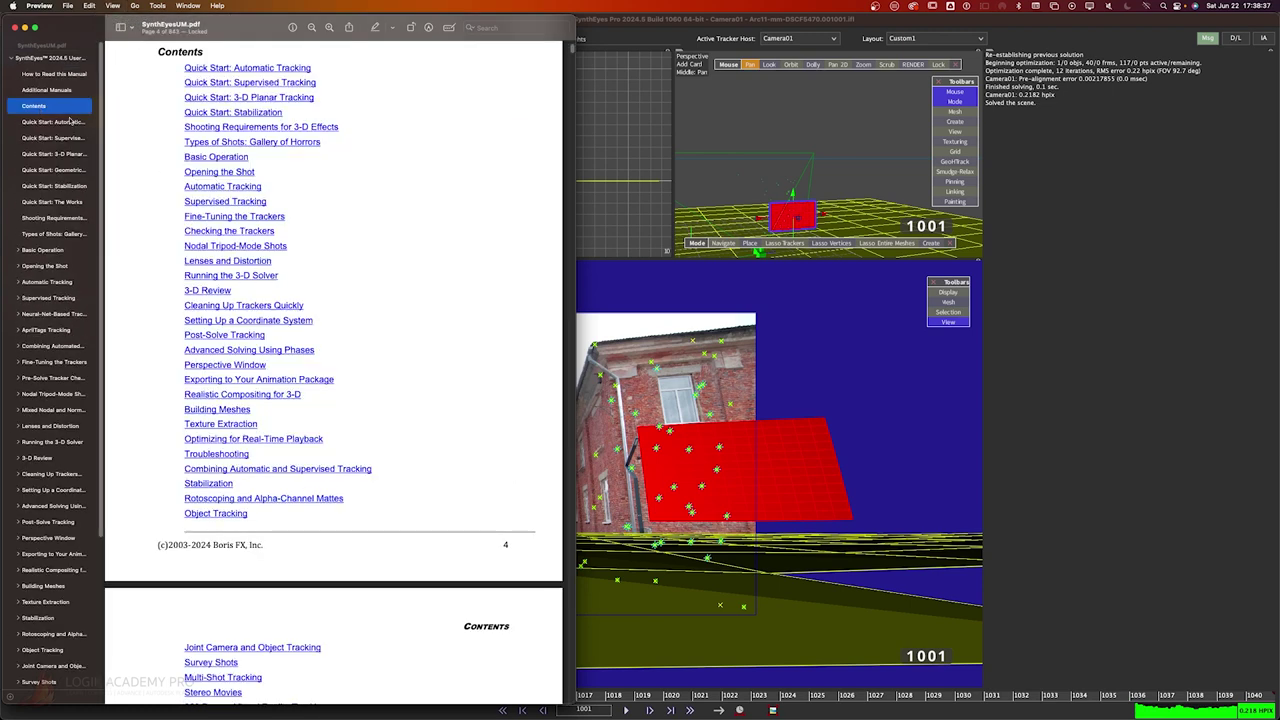
Step: Go to the Flame Exporter Guide through the exporting chapter and read its configuration, workflow steps and important tips
click(258, 381)
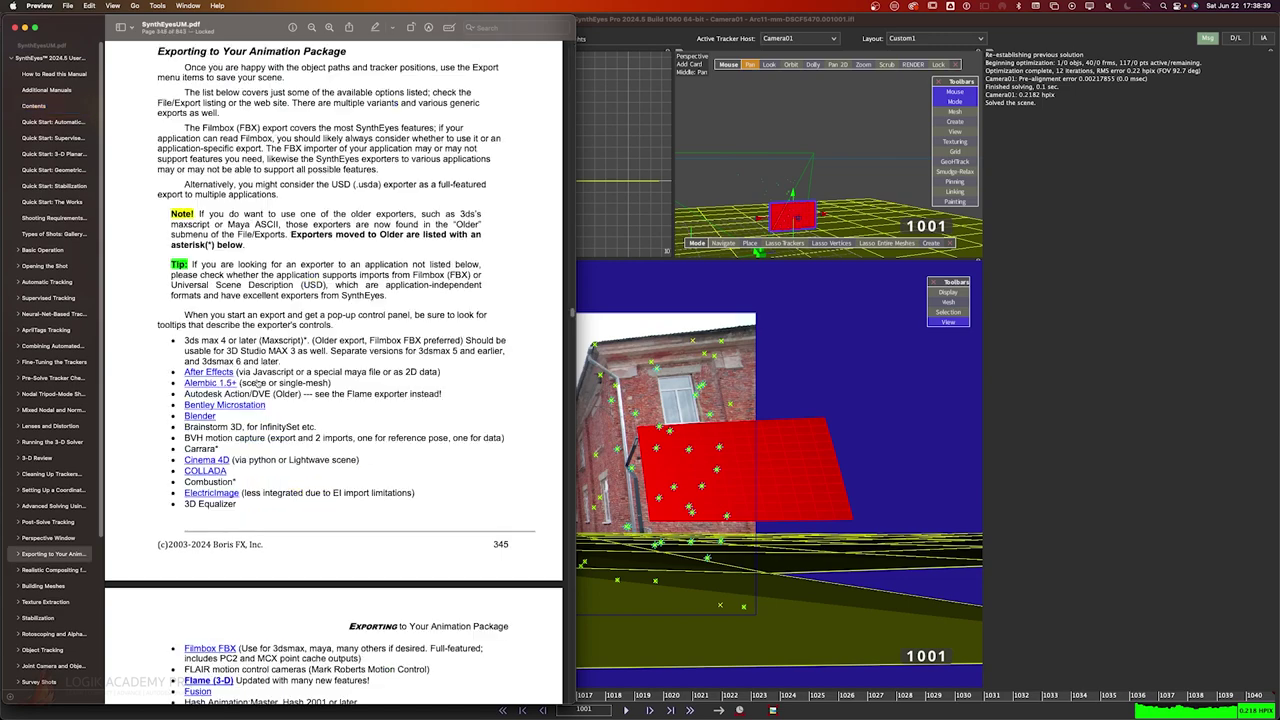
scroll(258, 380, down, 5)
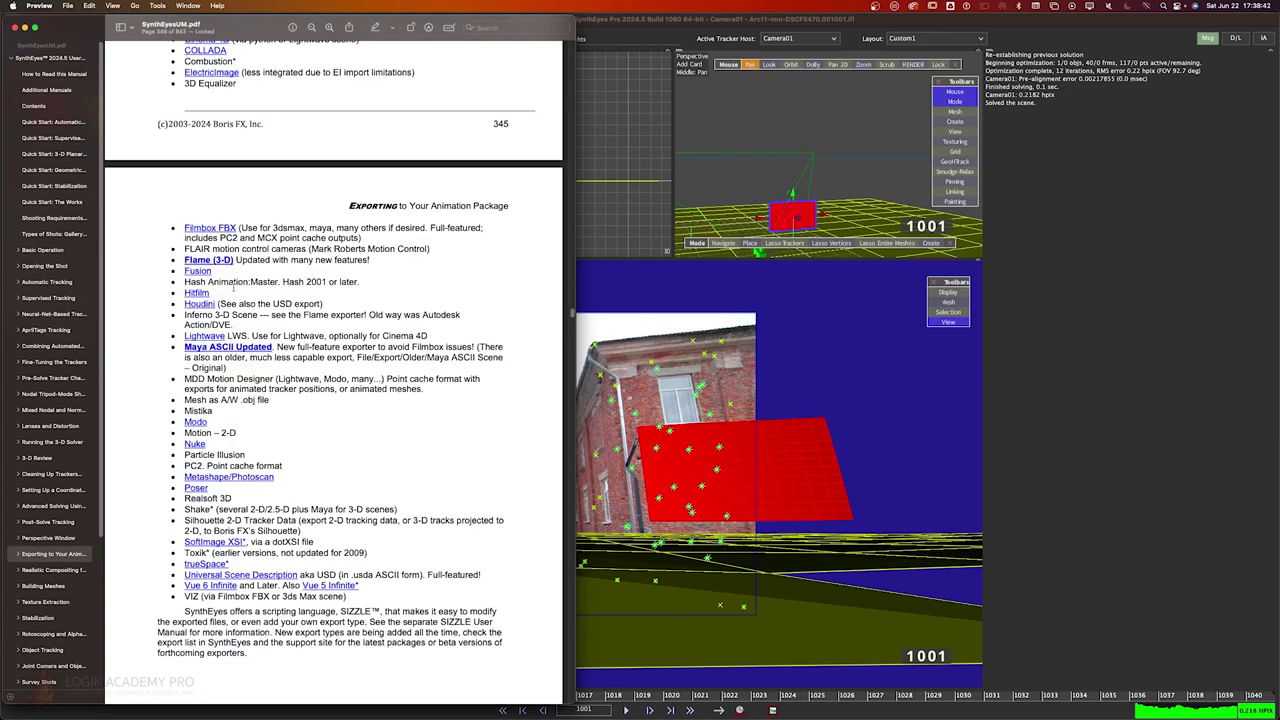
click(222, 260)
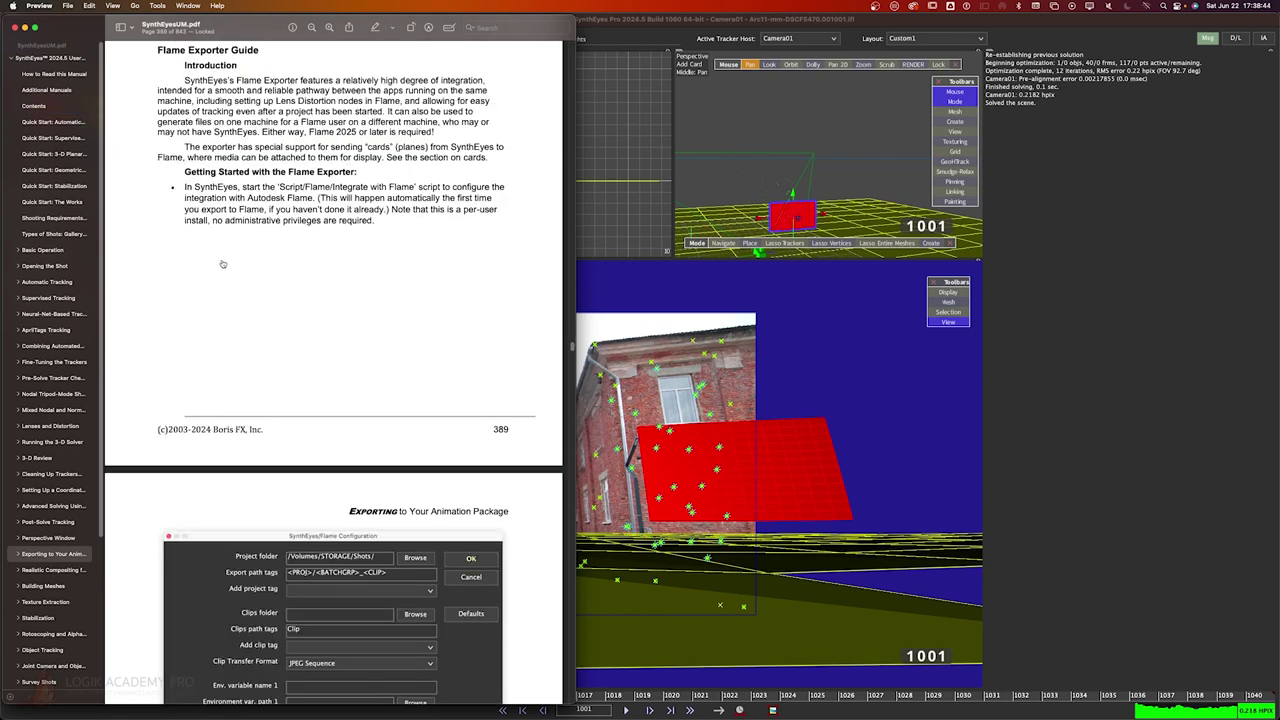
scroll(407, 266, down, 15)
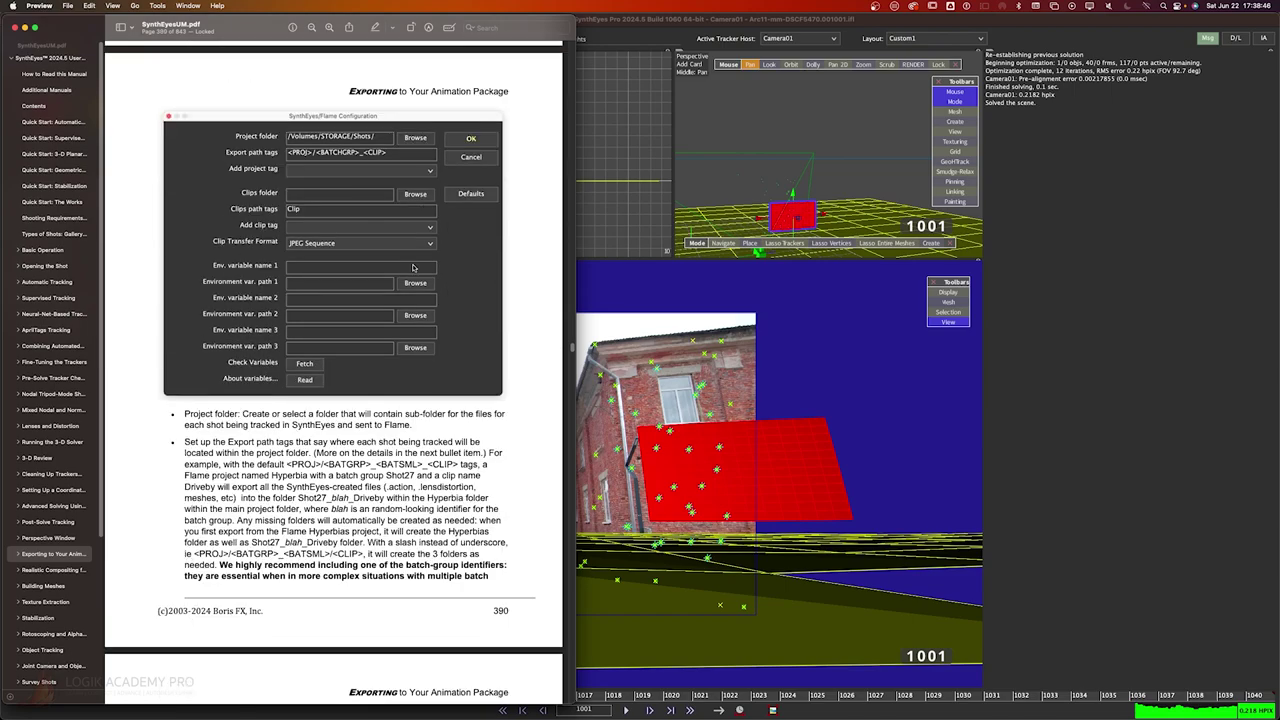
scroll(395, 266, down, 15)
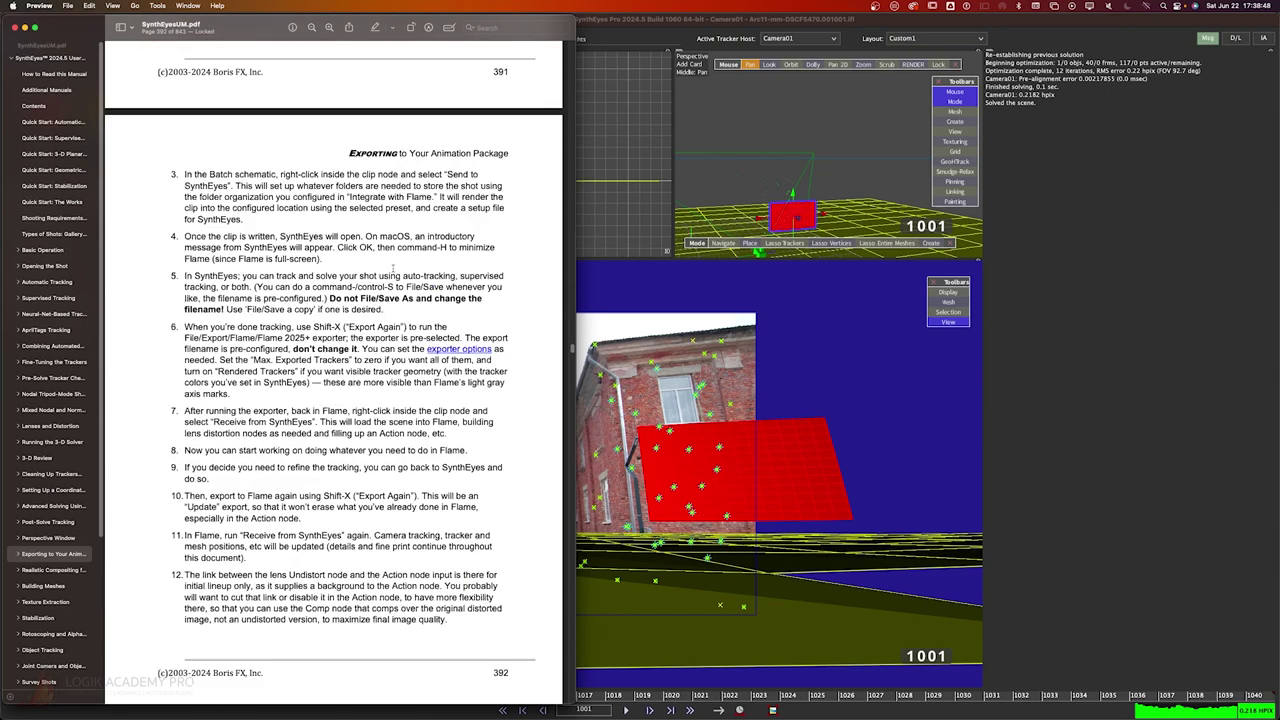
scroll(394, 273, down, 4)
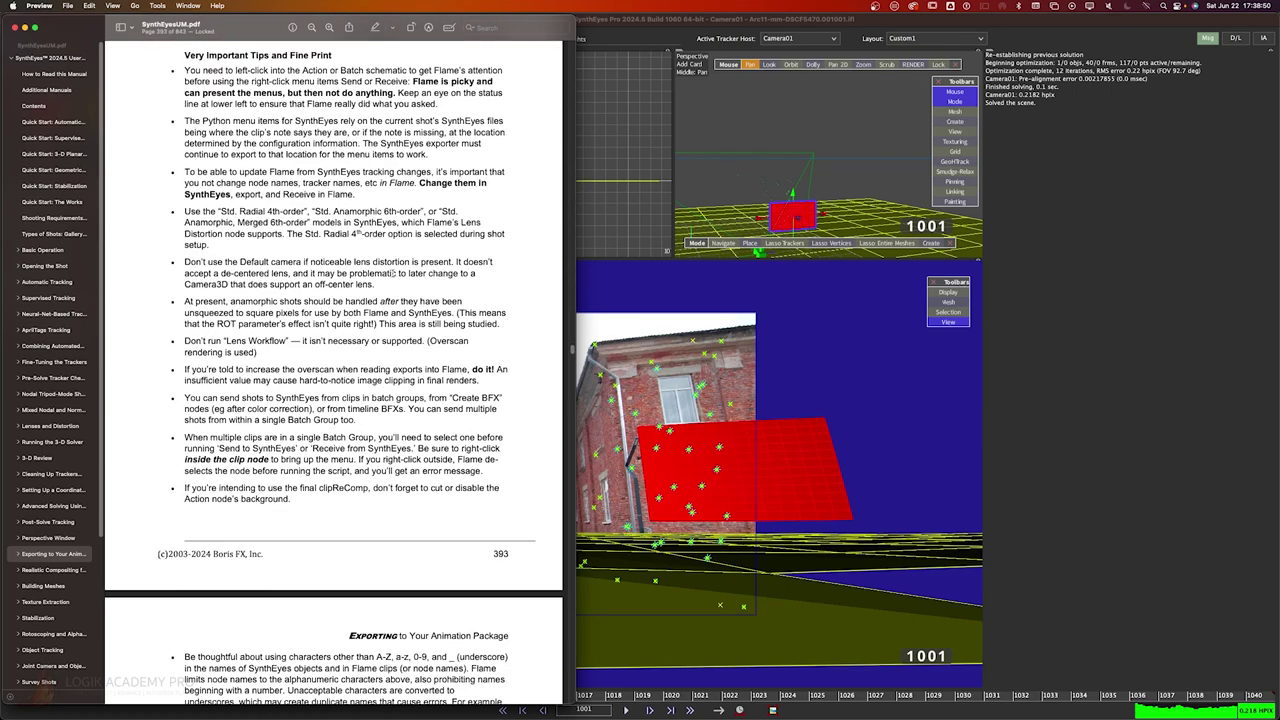